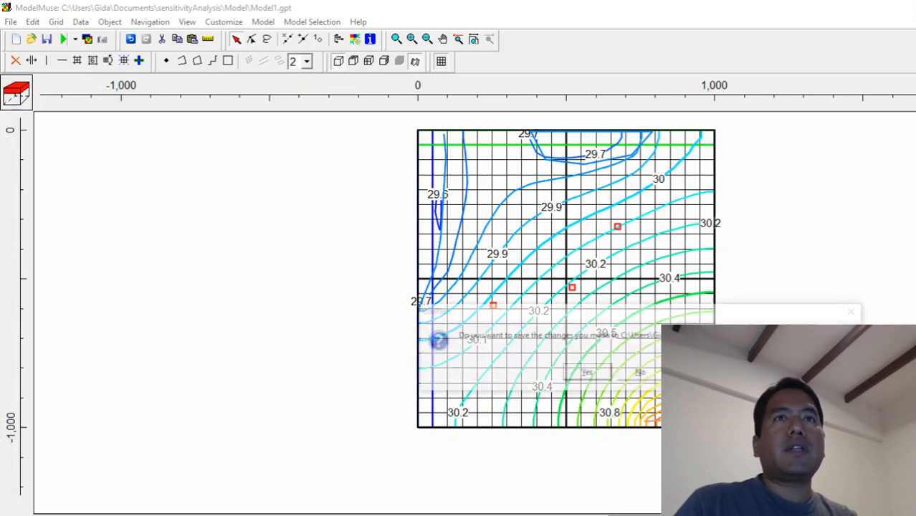
Close the open model without saving its changes and close the Model1.lst listing file.
{"action": "left_click", "coordinate": [642, 377]}
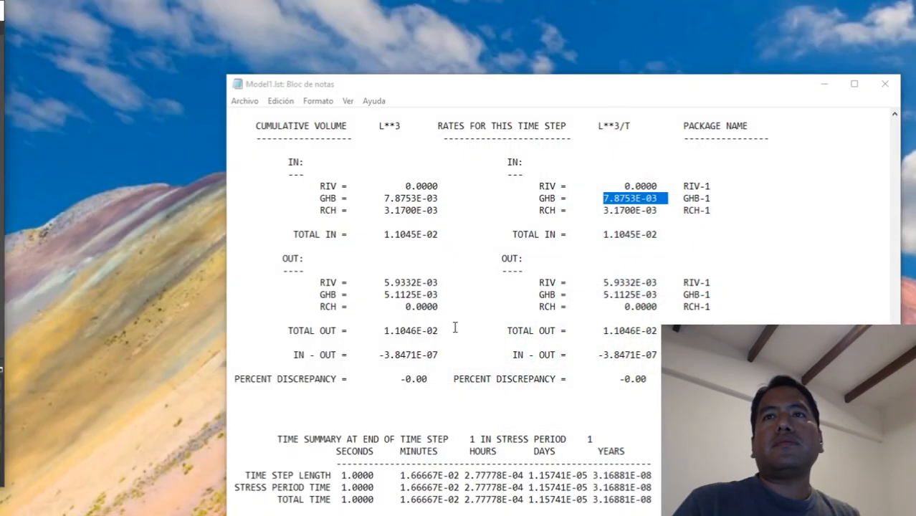
{"action": "left_click", "coordinate": [885, 83]}
{"action": "left_click", "coordinate": [889, 352]}
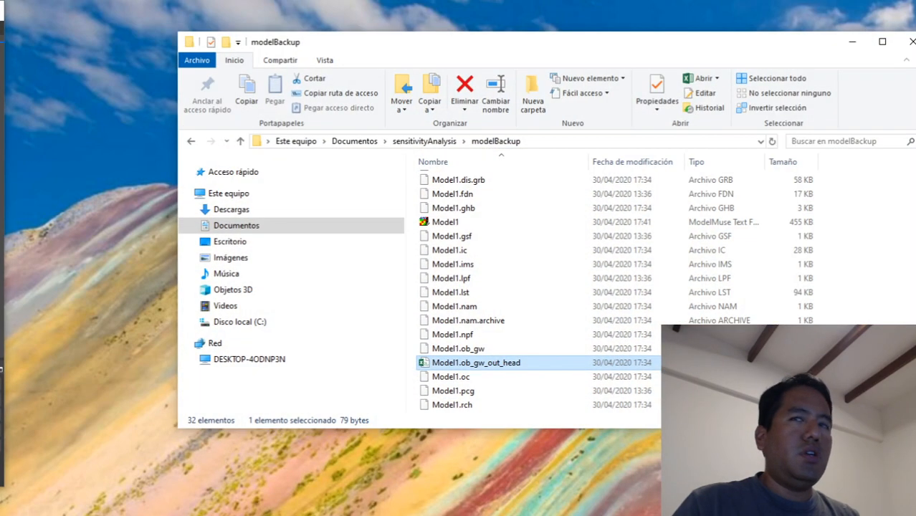
Delete all files in the Model folder under sensitivityAnalysis, return to the parent folder and minimize the file explorer.
{"action": "left_click", "coordinate": [427, 142]}
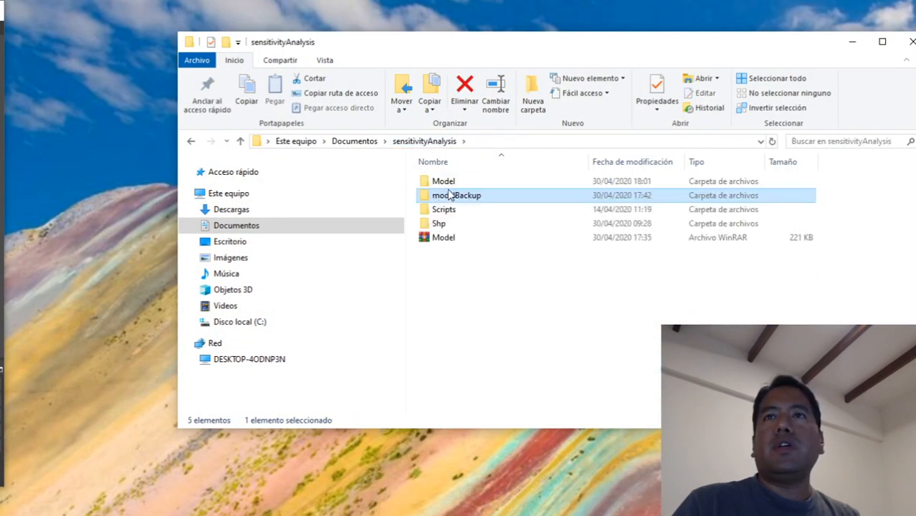
{"action": "double_click", "coordinate": [444, 181]}
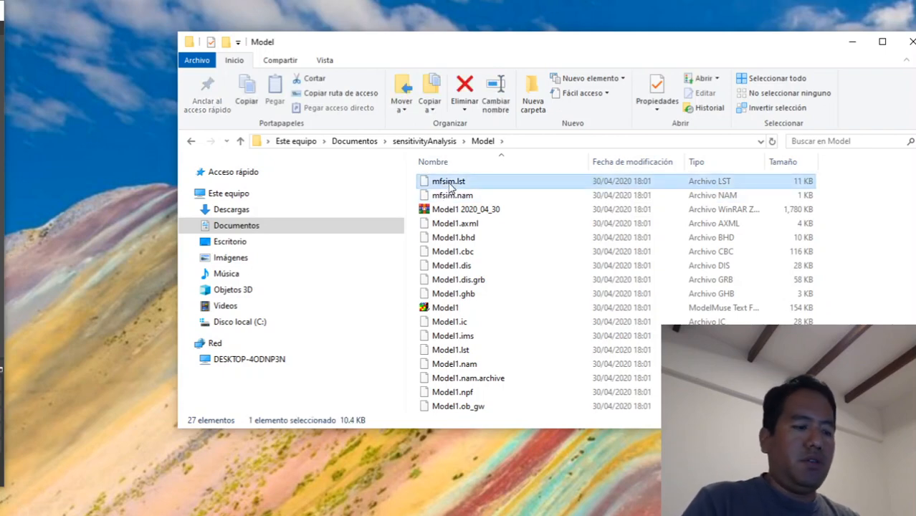
{"action": "key", "text": "shift+Down"}
{"action": "key", "text": "shift+Down"}
{"action": "key", "text": "shift+Down"}
{"action": "key", "text": "shift+Down"}
{"action": "key", "text": "shift+Down"}
{"action": "key", "text": "shift+Down"}
{"action": "key", "text": "shift+Down"}
{"action": "key", "text": "shift+Down"}
{"action": "key", "text": "shift+Down"}
{"action": "key", "text": "shift+Down"}
{"action": "key", "text": "shift+Down"}
{"action": "key", "text": "shift+Down"}
{"action": "key", "text": "shift+Down"}
{"action": "key", "text": "shift+Down"}
{"action": "key", "text": "shift+Down"}
{"action": "key", "text": "shift+Down"}
{"action": "key", "text": "shift+Down"}
{"action": "key", "text": "shift+Down"}
{"action": "key", "text": "shift+Down"}
{"action": "key", "text": "shift+Down"}
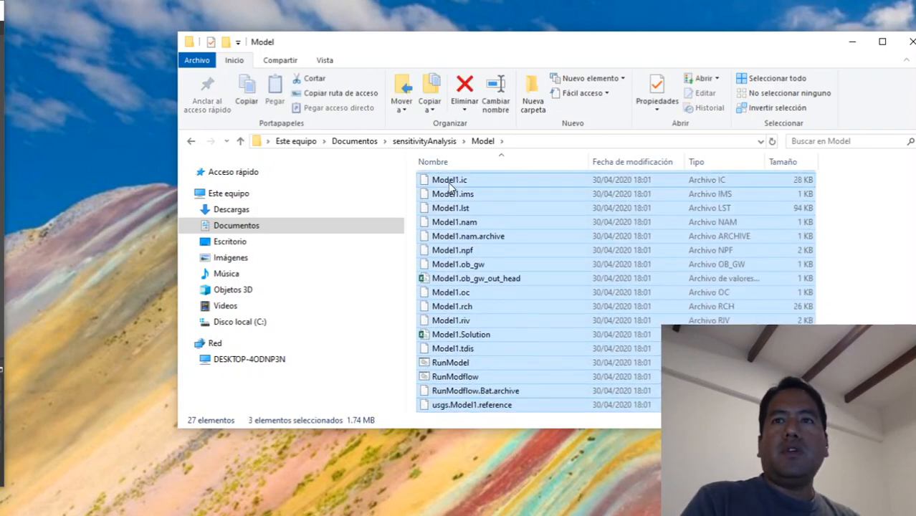
{"action": "key", "text": "Delete"}
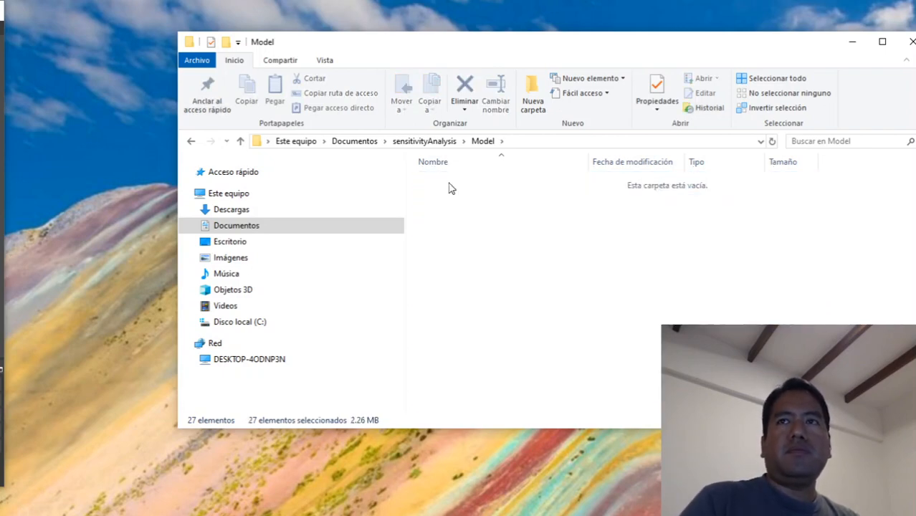
{"action": "left_click", "coordinate": [429, 141]}
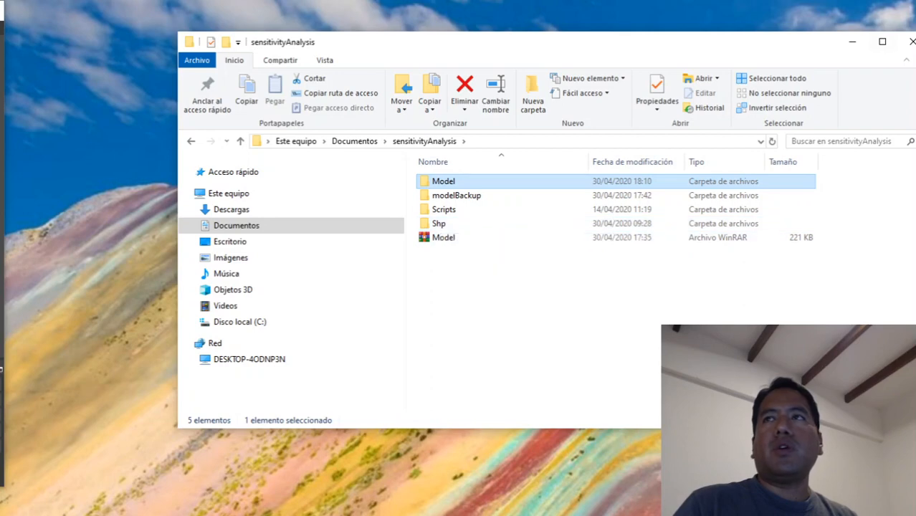
{"action": "left_click", "coordinate": [852, 45]}
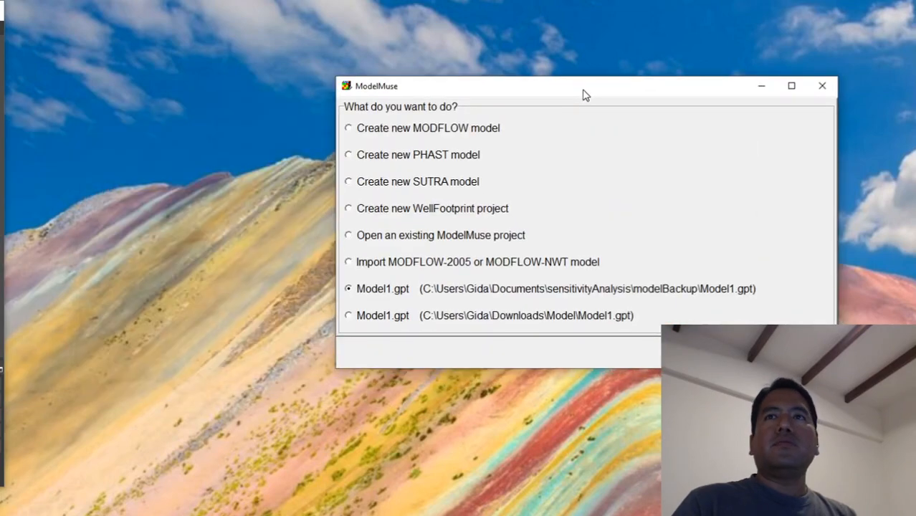
Create a new MODFLOW model with the default georeference settings and no initial grid, and maximize its window.
{"action": "left_click", "coordinate": [457, 136]}
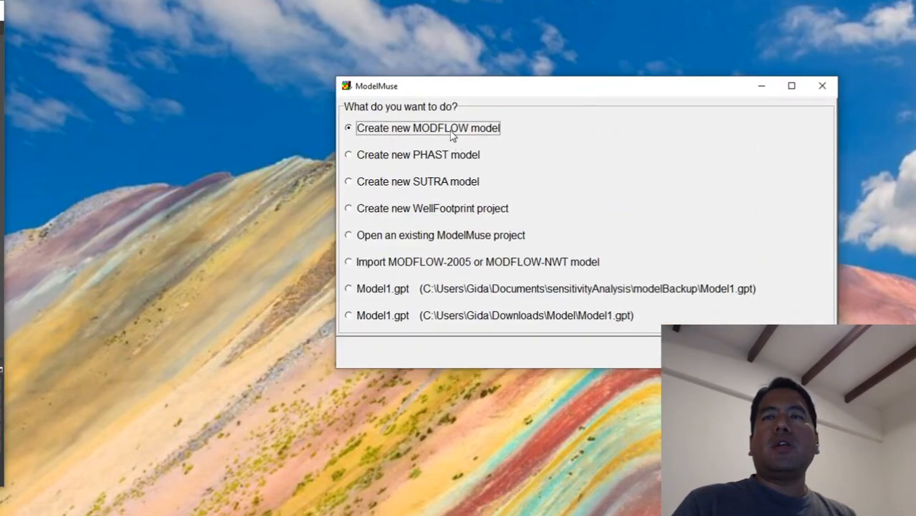
{"action": "left_click", "coordinate": [794, 352]}
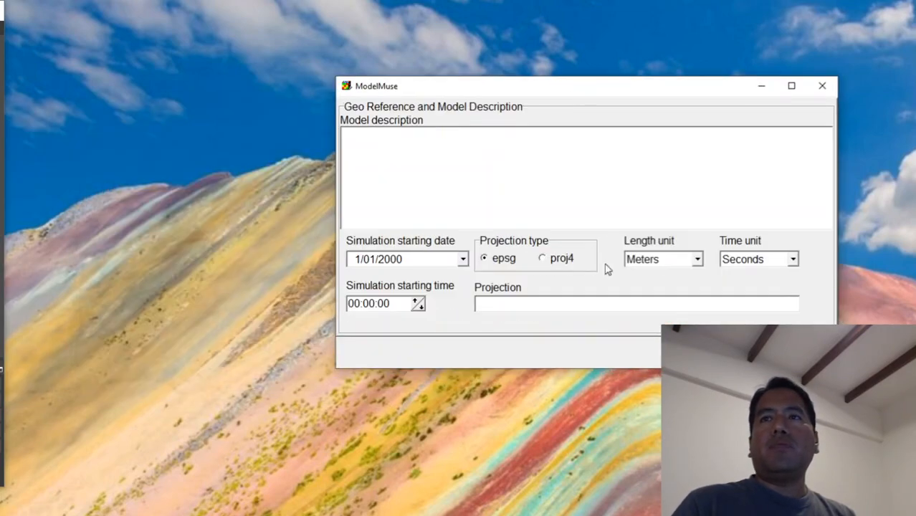
{"action": "left_click", "coordinate": [794, 352]}
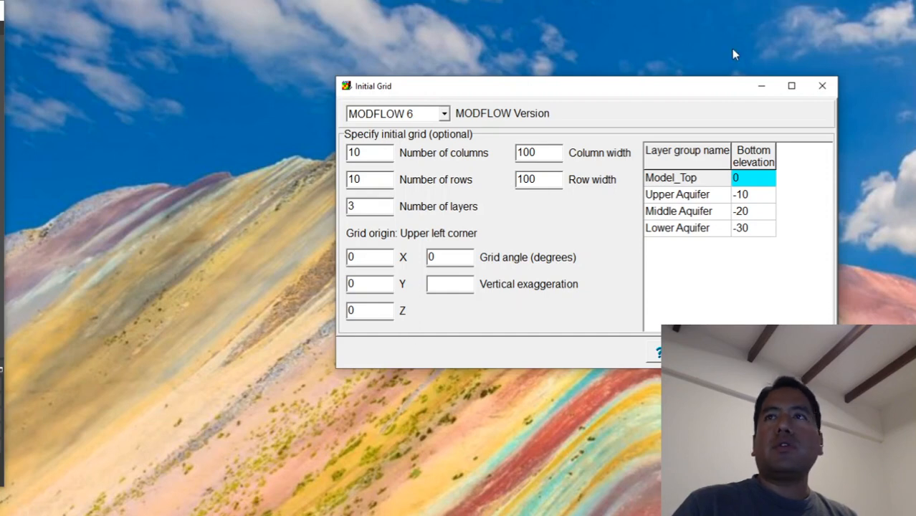
{"action": "left_click_drag", "start_coordinate": [682, 89], "coordinate": [433, 69]}
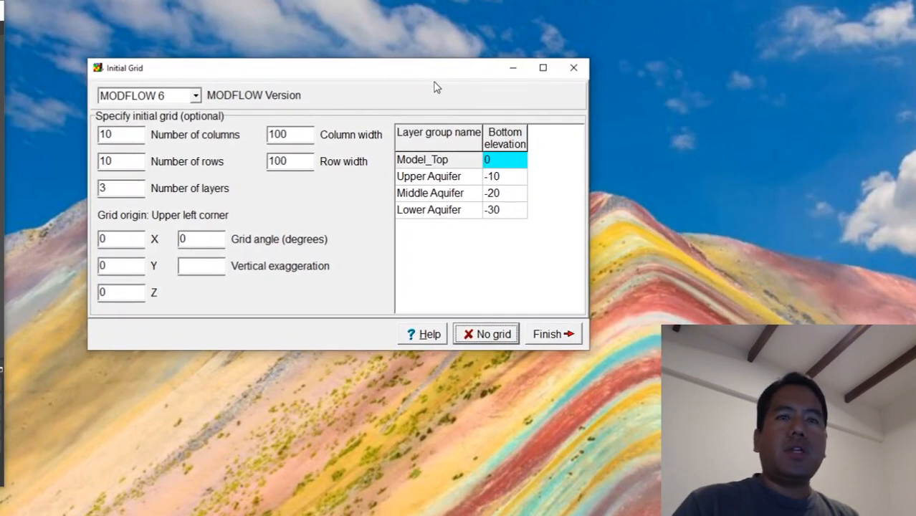
{"action": "left_click", "coordinate": [485, 334]}
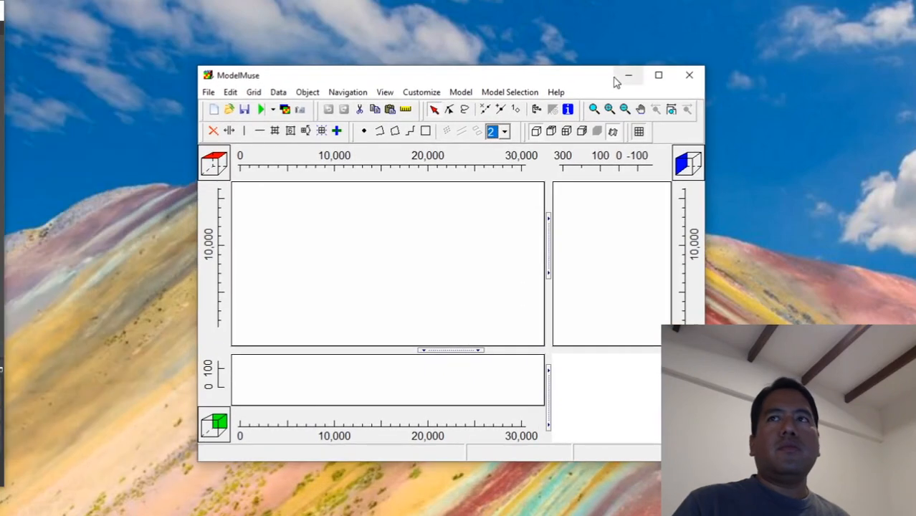
{"action": "left_click", "coordinate": [666, 79]}
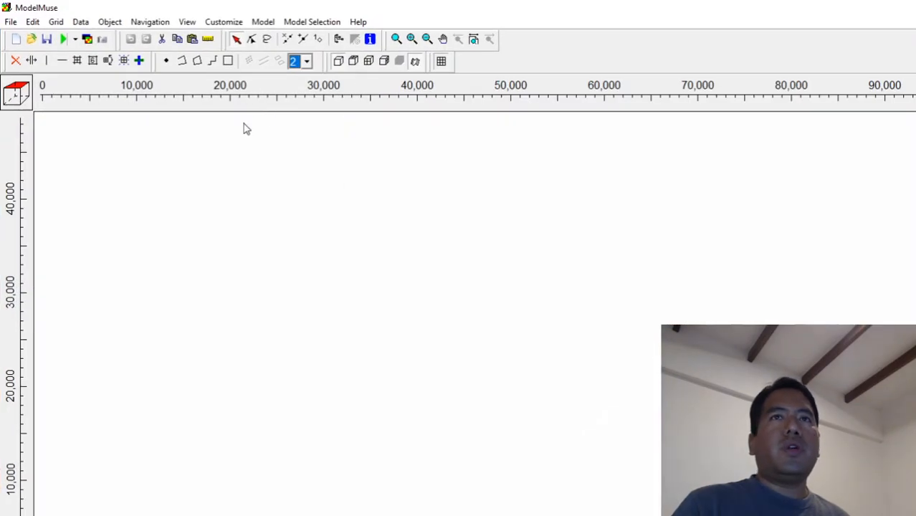
Import the shapefile modelGrid.shp from the sensitivityAnalysis Shp folder as an object that sets values of enclosed cells.
{"action": "left_click", "coordinate": [12, 22]}
{"action": "mouse_move", "coordinate": [20, 96]}
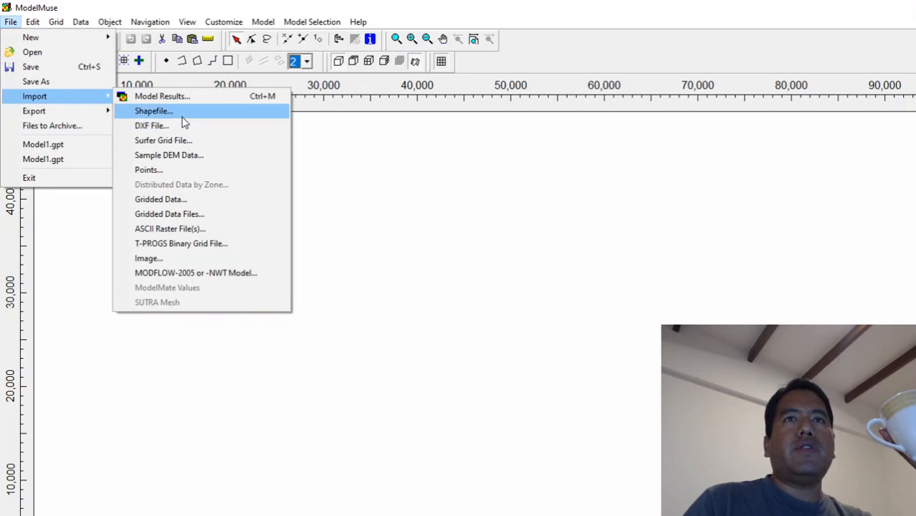
{"action": "left_click", "coordinate": [182, 118]}
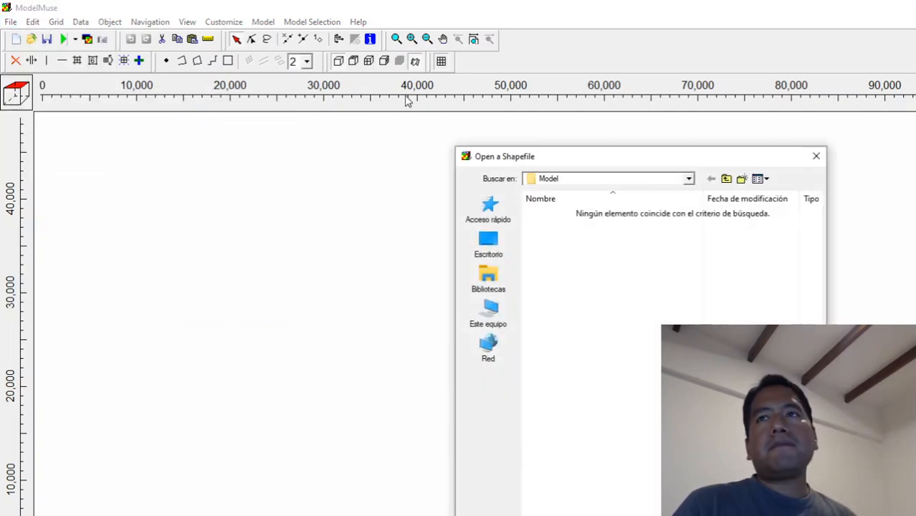
{"action": "left_click", "coordinate": [564, 180]}
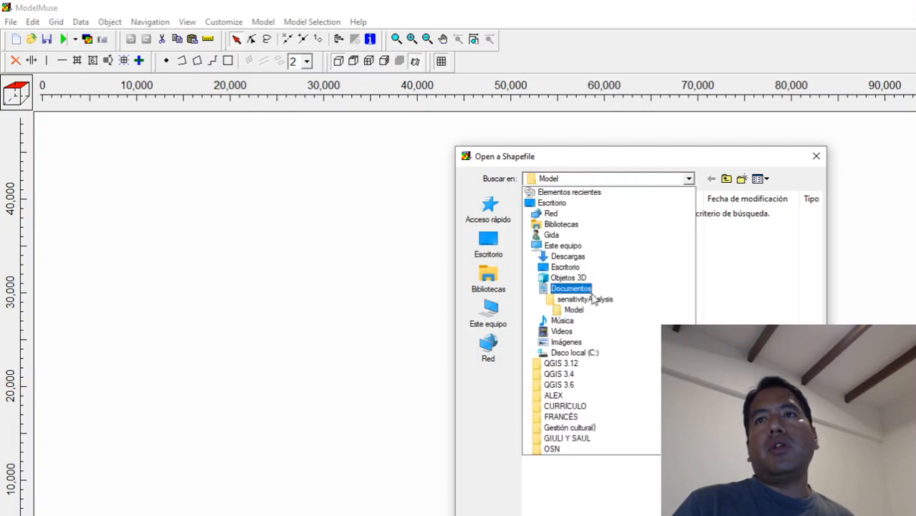
{"action": "left_click", "coordinate": [587, 299]}
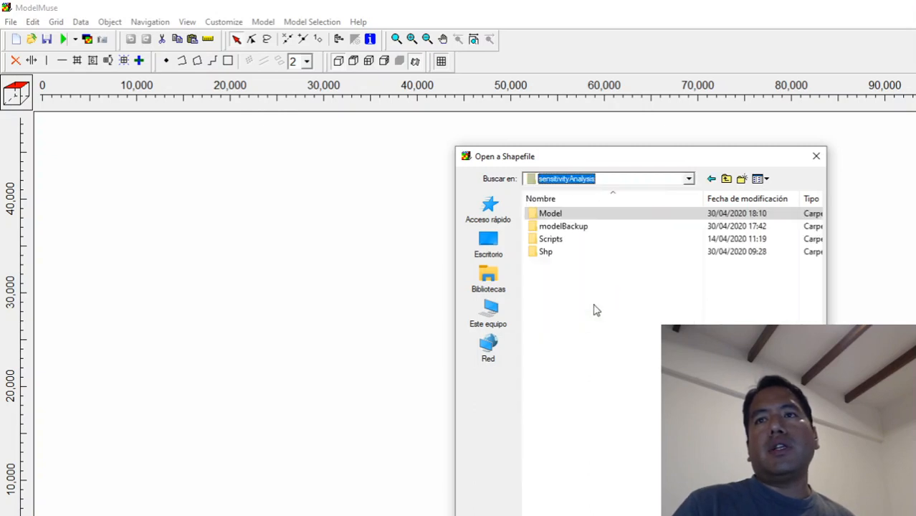
{"action": "double_click", "coordinate": [547, 253]}
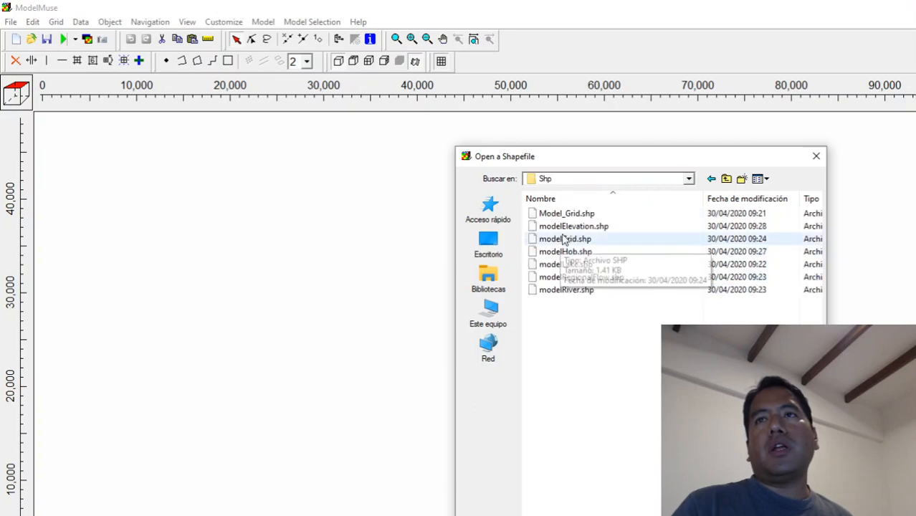
{"action": "left_click", "coordinate": [562, 244]}
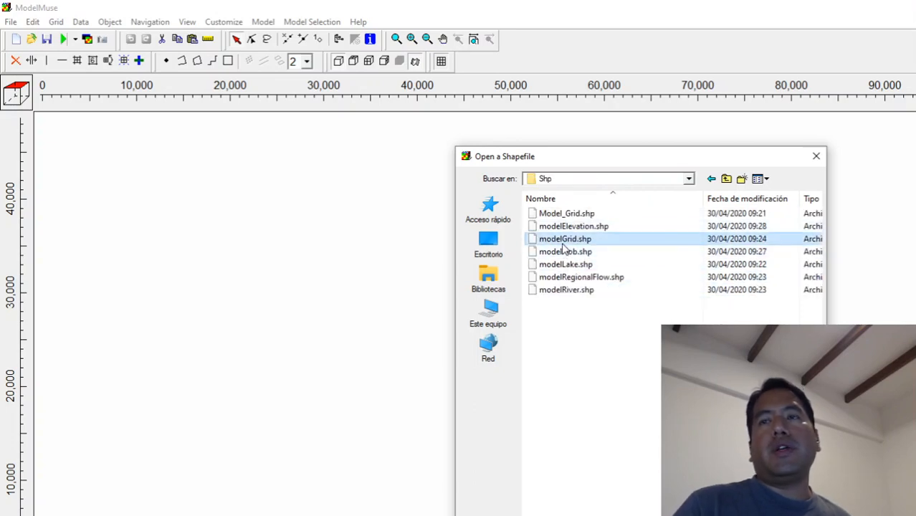
{"action": "double_click", "coordinate": [563, 245]}
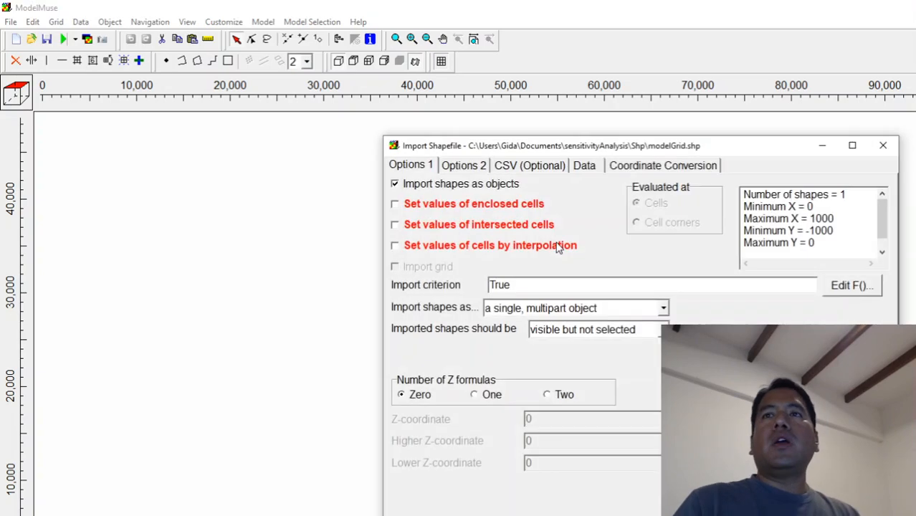
{"action": "left_click", "coordinate": [450, 205]}
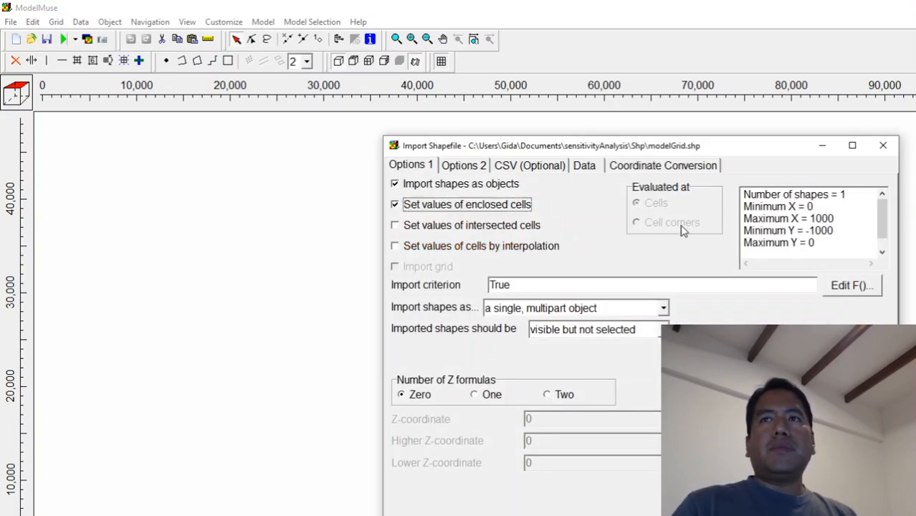
{"action": "key", "text": "Return"}
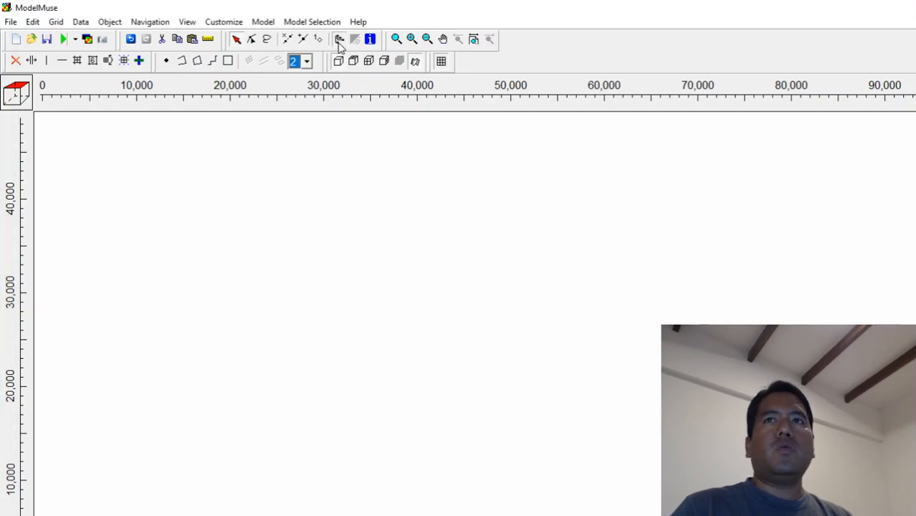
Use the imported modelGrid_1 object to set the grid cell size, with a value of 50.
{"action": "left_click", "coordinate": [339, 40]}
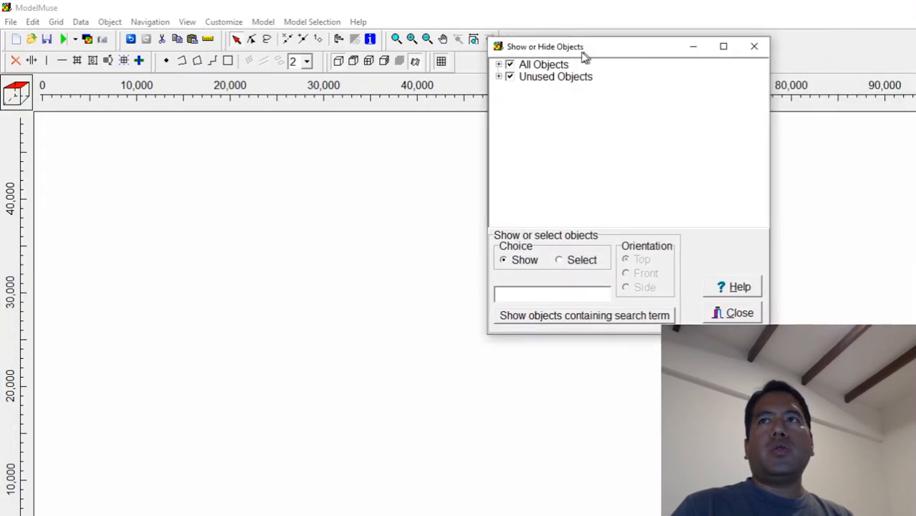
{"action": "left_click", "coordinate": [484, 79]}
{"action": "left_click", "coordinate": [541, 92]}
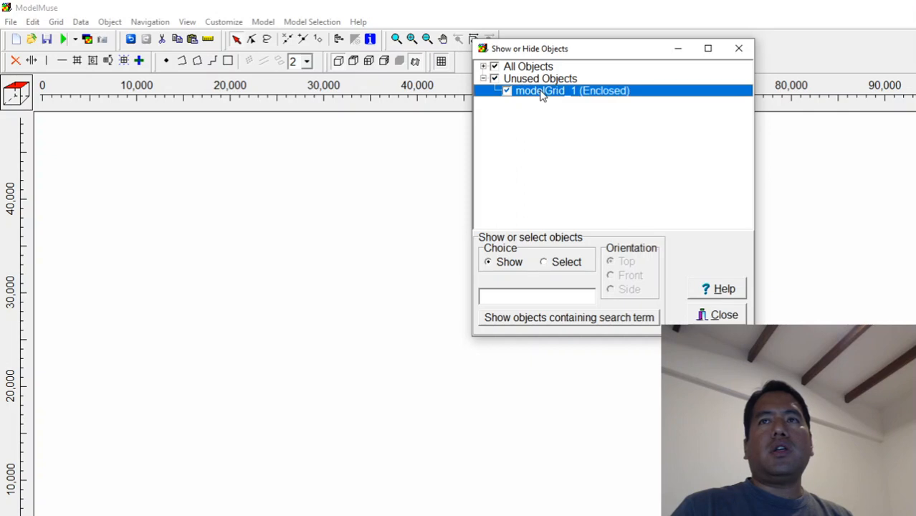
{"action": "double_click", "coordinate": [542, 93]}
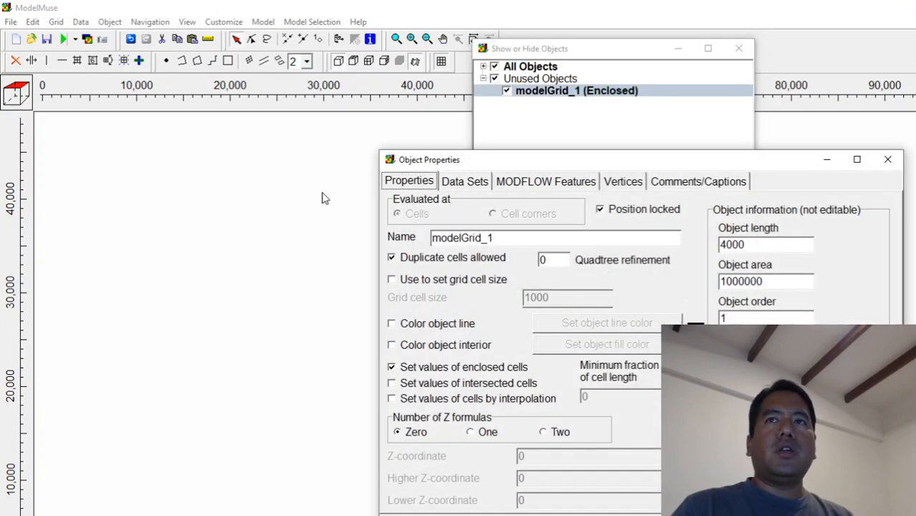
{"action": "left_click", "coordinate": [448, 284]}
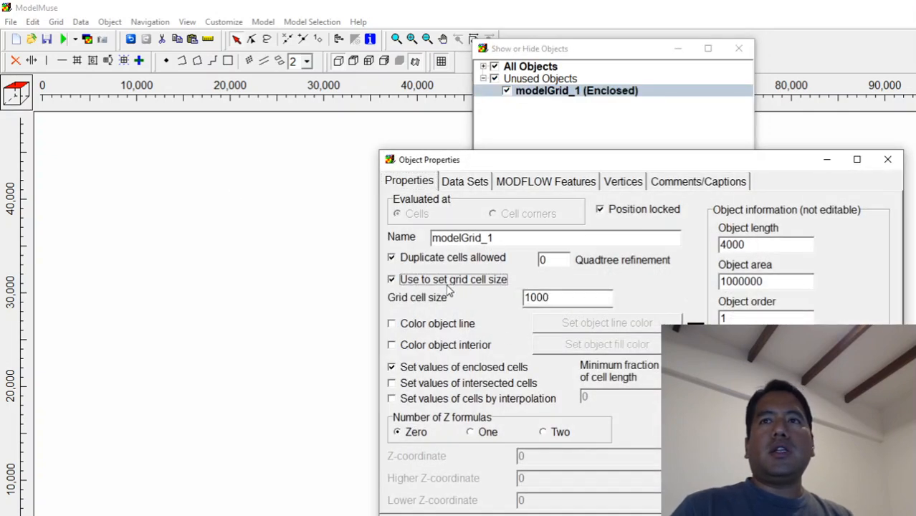
{"action": "double_click", "coordinate": [552, 298]}
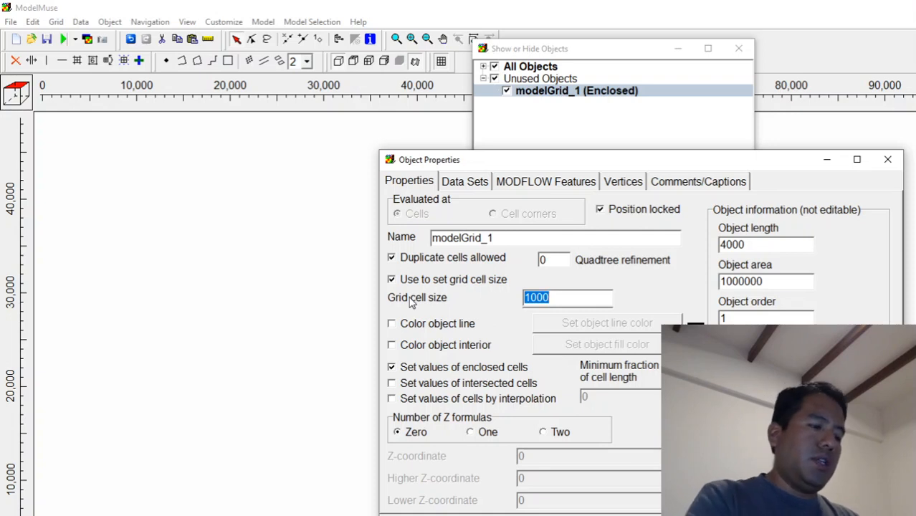
{"action": "type", "text": "50"}
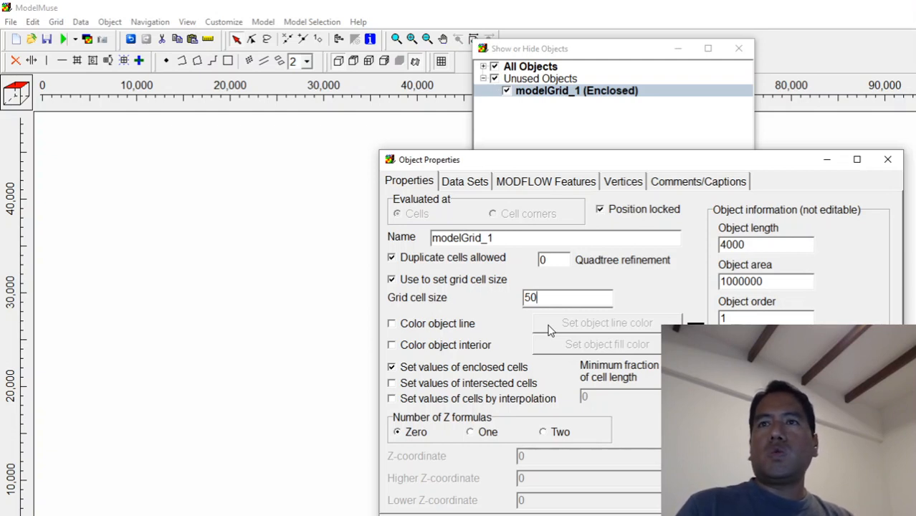
Color the modelGrid_1 object's line olive and apply the object properties.
{"action": "left_click", "coordinate": [480, 324]}
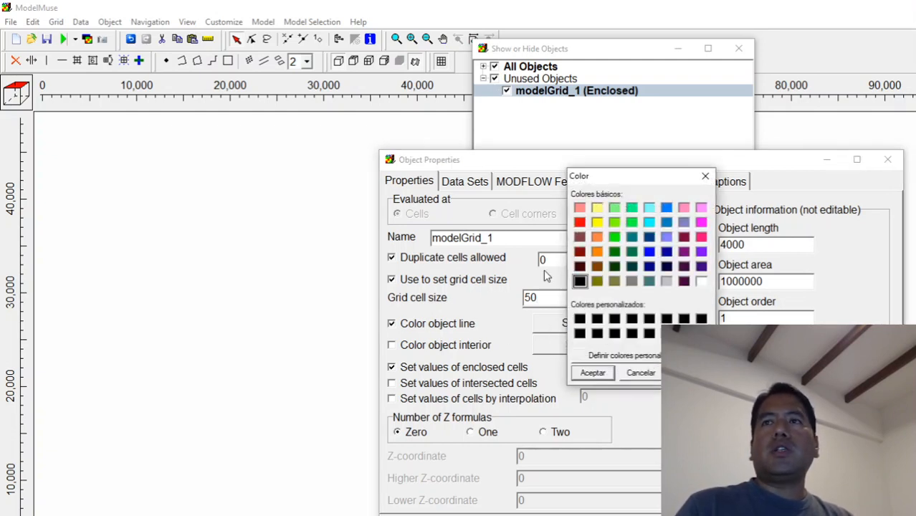
{"action": "left_click", "coordinate": [666, 207]}
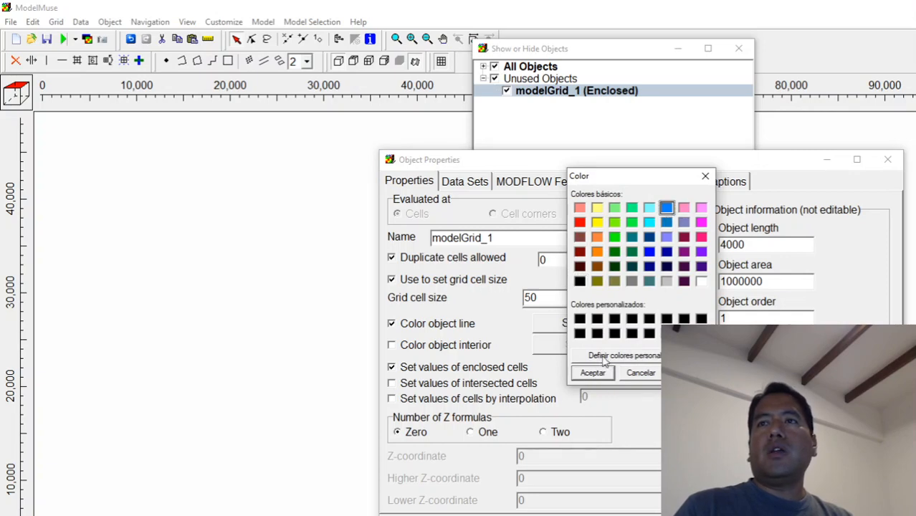
{"action": "left_click", "coordinate": [598, 281]}
{"action": "left_click", "coordinate": [592, 373]}
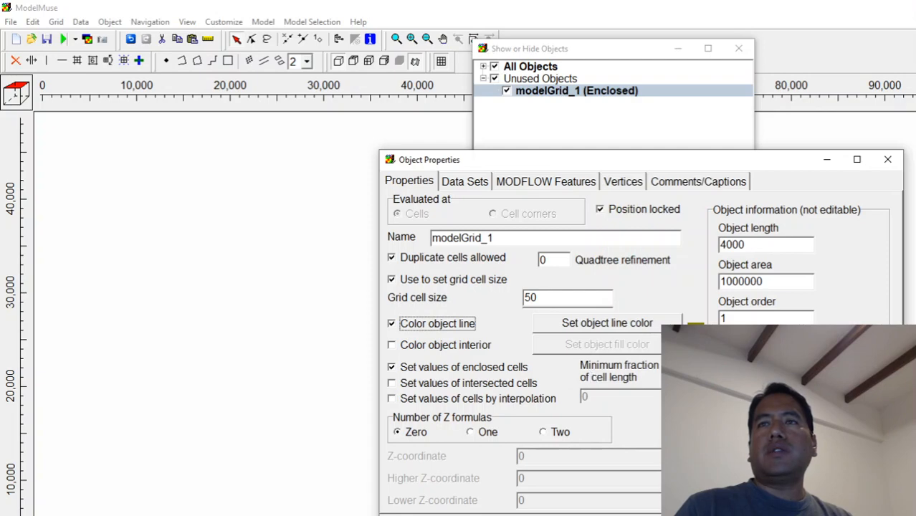
{"action": "left_click", "coordinate": [794, 512]}
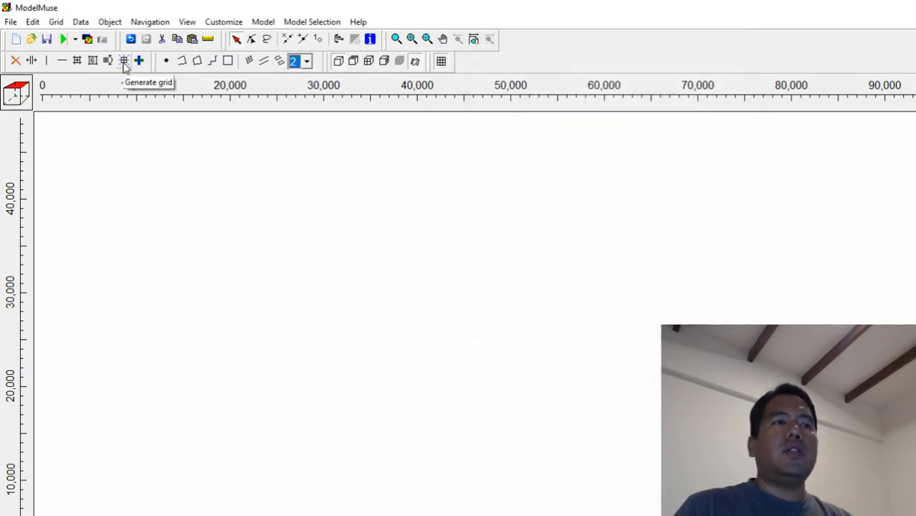
Generate the model grid with a grid angle of 0 degrees and no smoothing.
{"action": "left_click", "coordinate": [124, 61]}
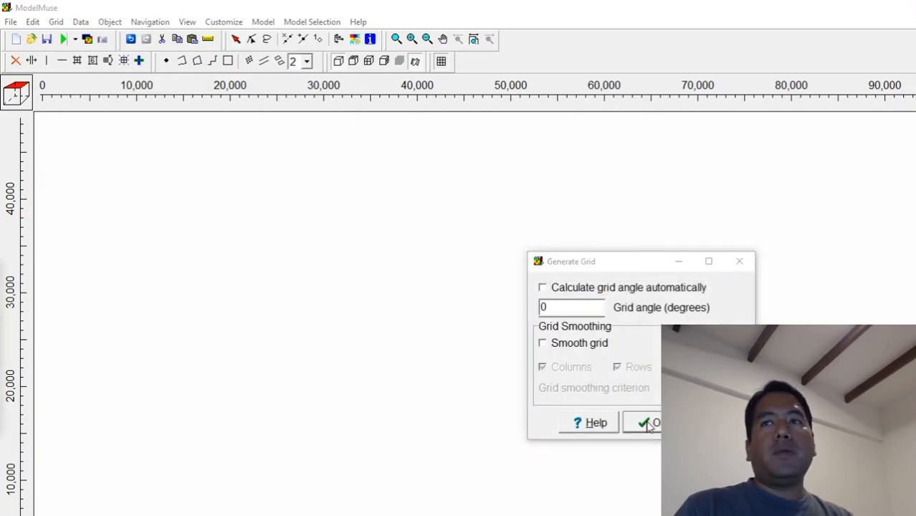
{"action": "left_click", "coordinate": [649, 423]}
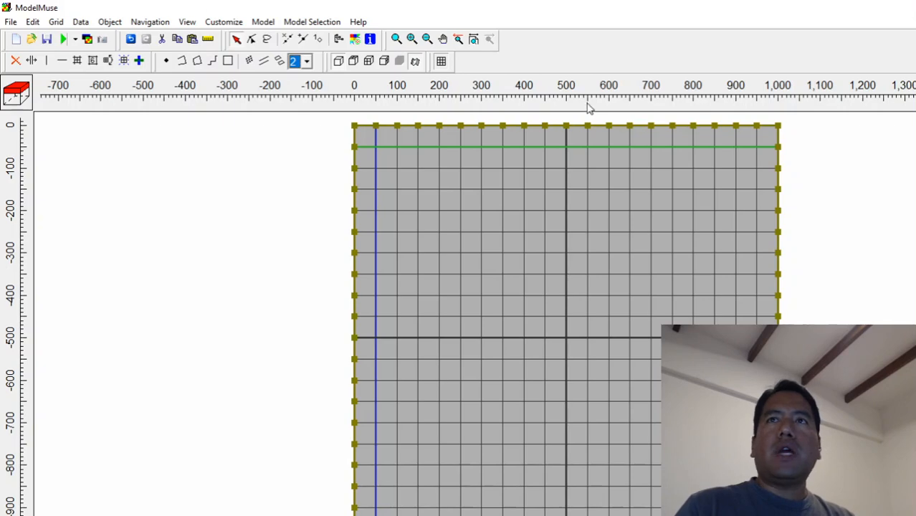
Open modelElevation.shp for import as objects and have it set values of intersected cells.
{"action": "left_click", "coordinate": [442, 39]}
{"action": "left_click_drag", "start_coordinate": [510, 249], "coordinate": [335, 228]}
{"action": "scroll", "coordinate": [354, 241], "scroll_direction": "down", "scroll_amount": 1}
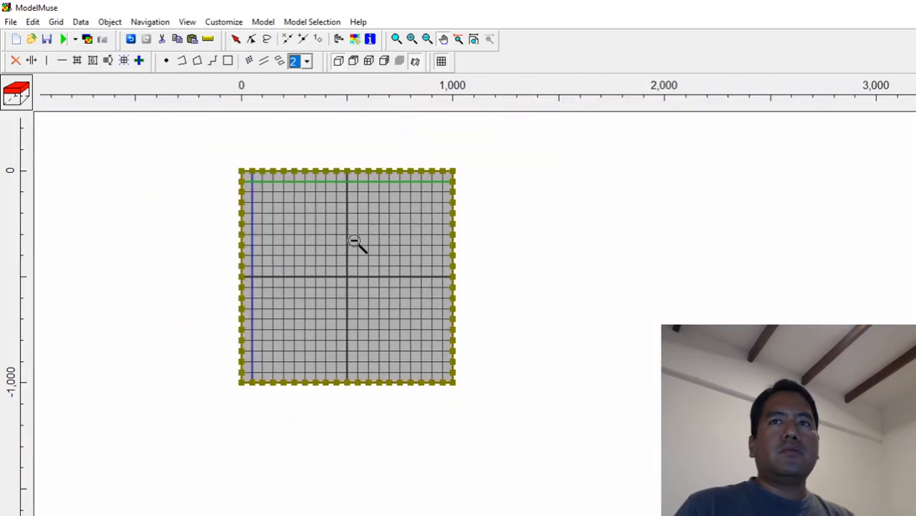
{"action": "left_click", "coordinate": [10, 23]}
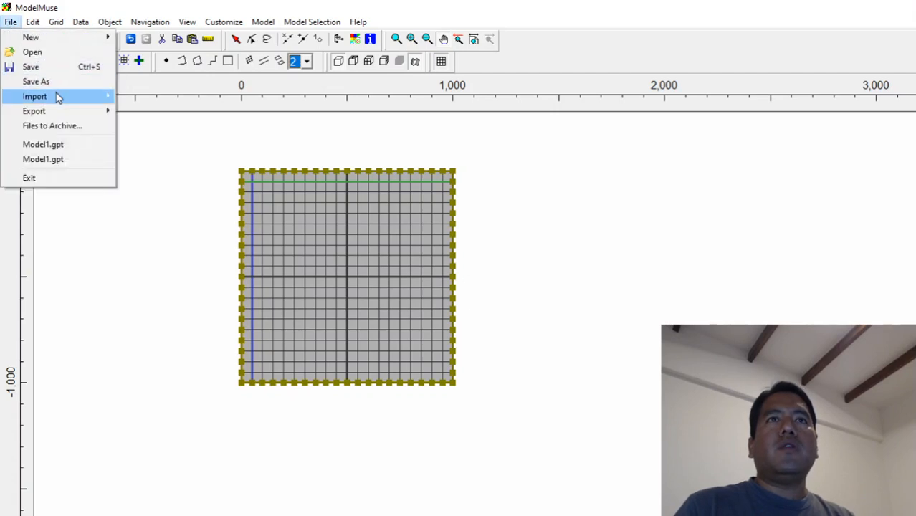
{"action": "mouse_move", "coordinate": [56, 96]}
{"action": "left_click", "coordinate": [159, 113]}
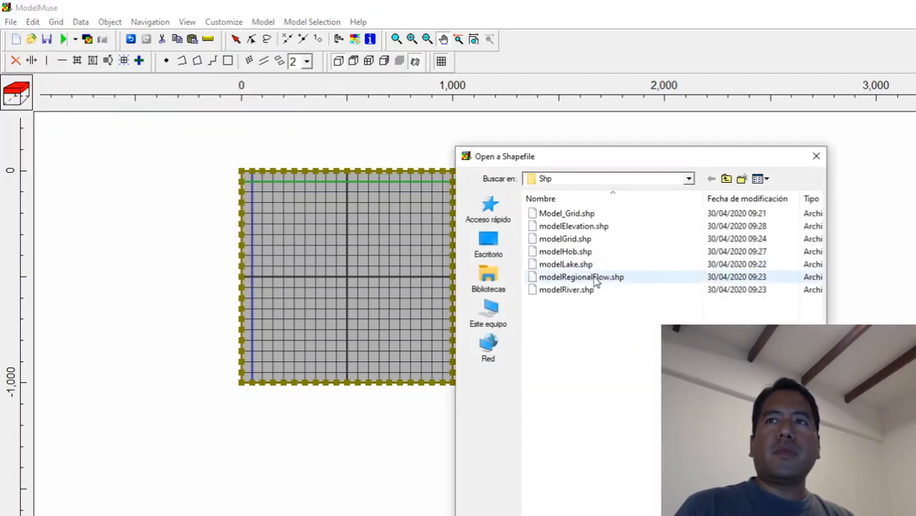
{"action": "double_click", "coordinate": [585, 229]}
{"action": "left_click", "coordinate": [523, 228]}
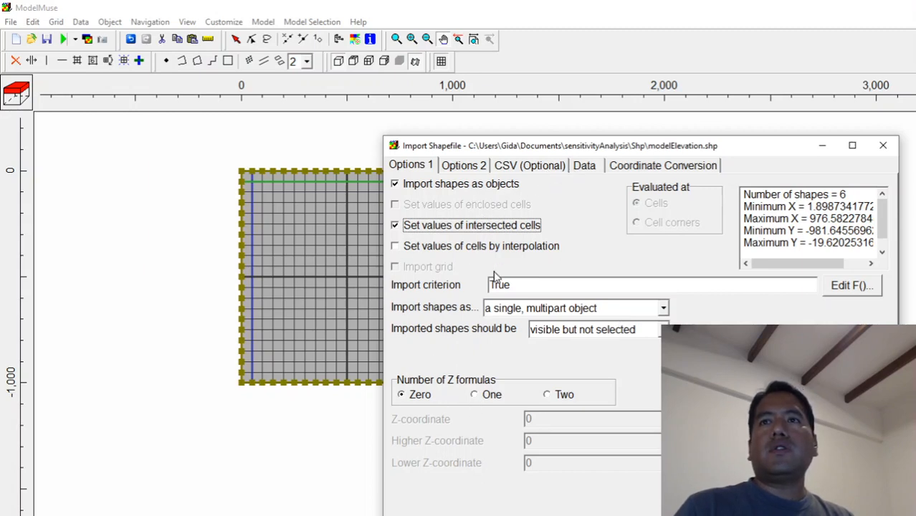
Include the MODEL_TOP attribute in the shapefile import and assign it to the Model_Top data set.
{"action": "left_click", "coordinate": [546, 167]}
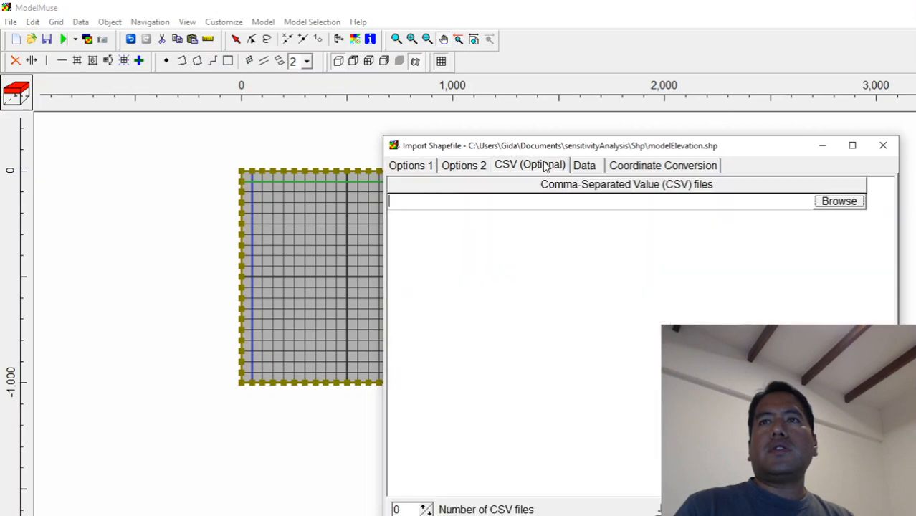
{"action": "left_click", "coordinate": [595, 170]}
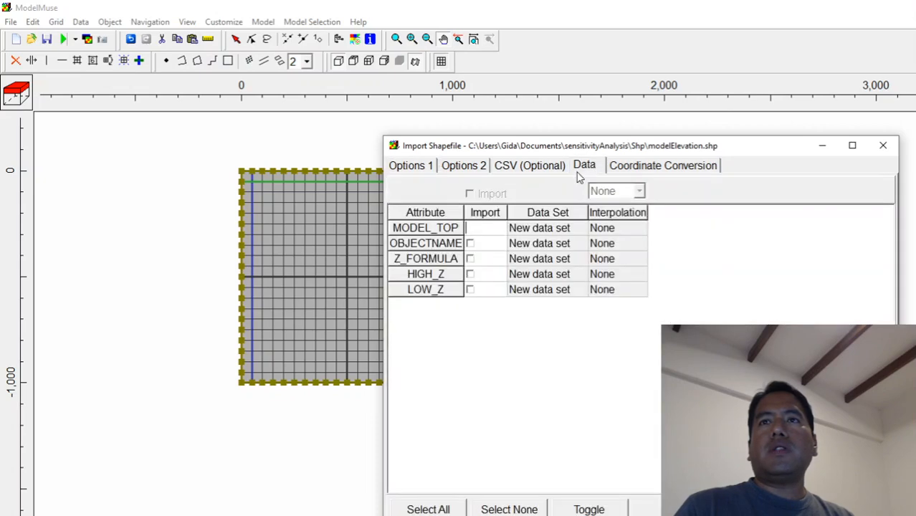
{"action": "left_click", "coordinate": [563, 229]}
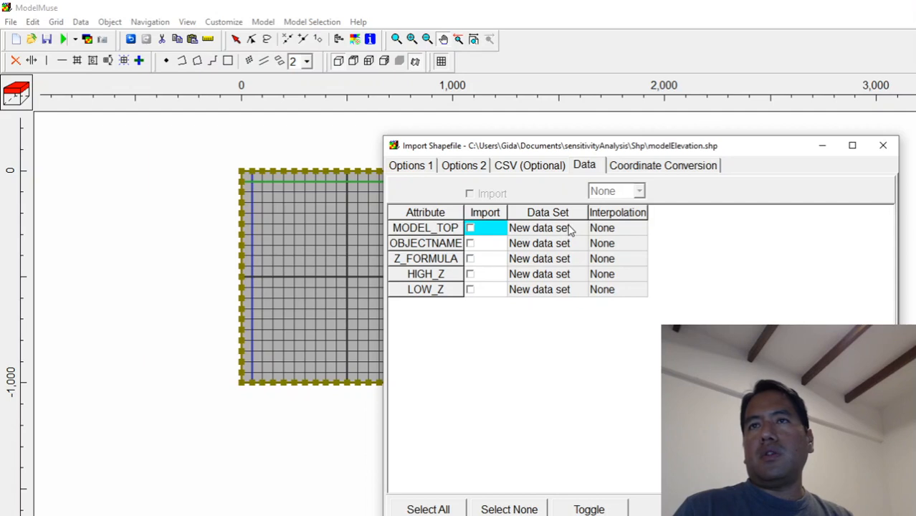
{"action": "left_click", "coordinate": [471, 229]}
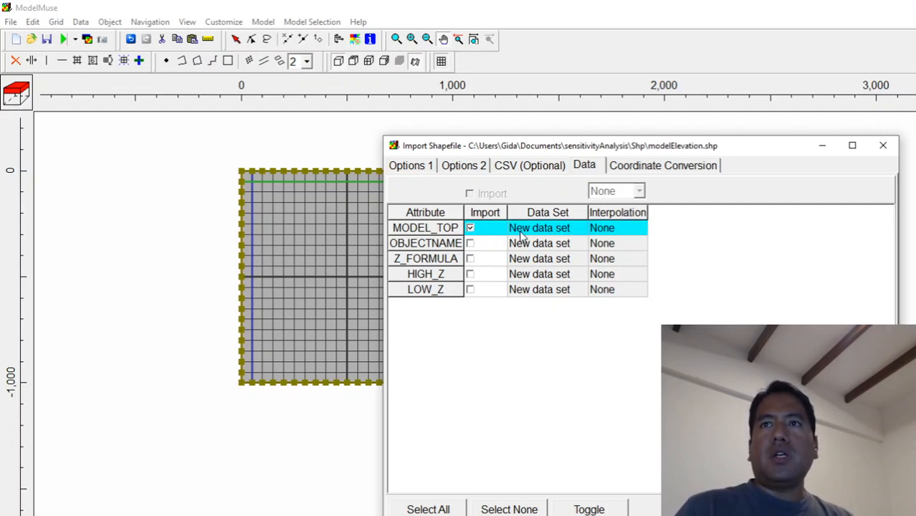
{"action": "left_click", "coordinate": [549, 229]}
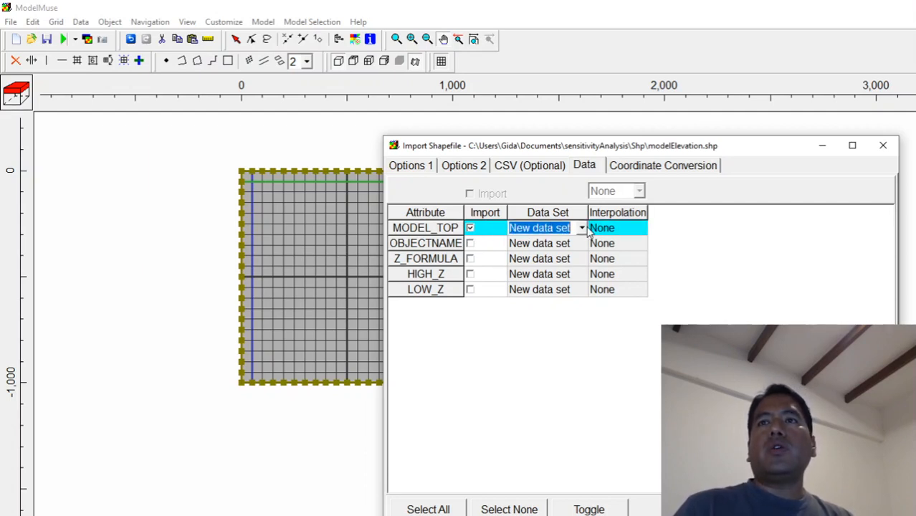
{"action": "left_click", "coordinate": [586, 227]}
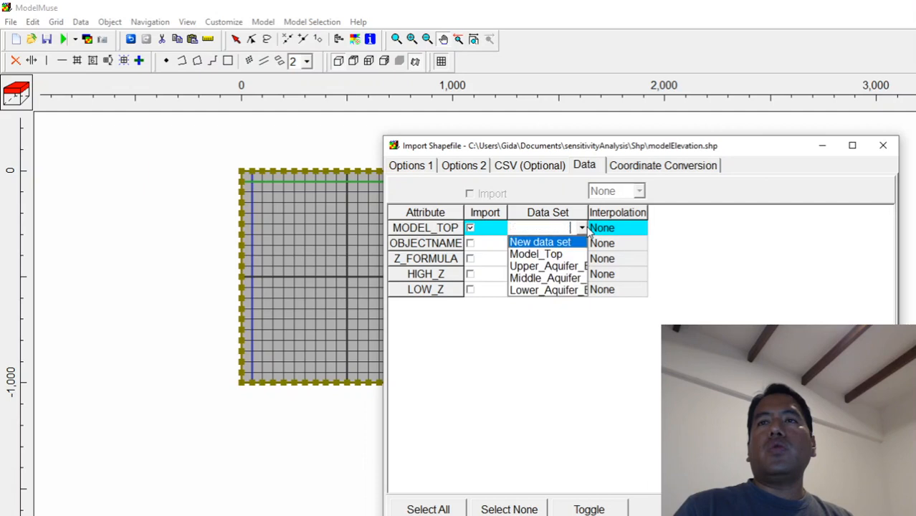
{"action": "left_click", "coordinate": [545, 254]}
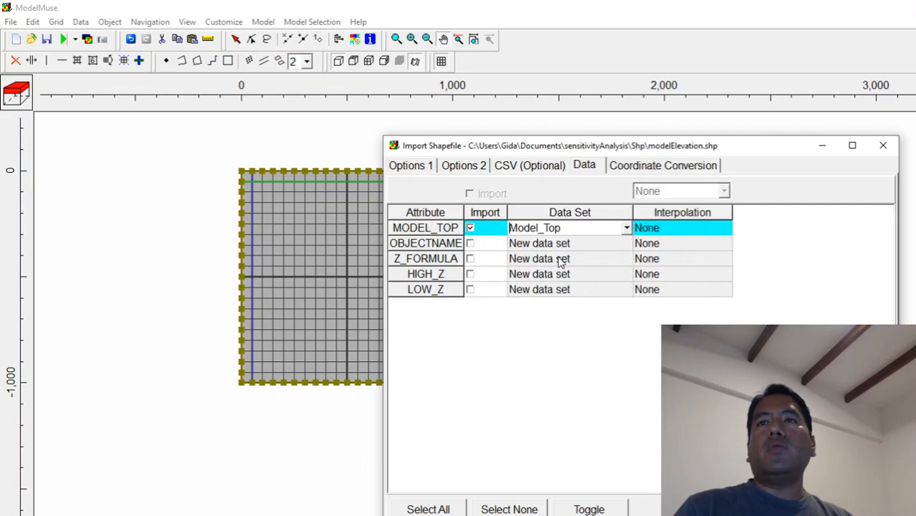
Enable setting cell values by interpolation, choose Fitted Surface for Model_Top, and complete the elevation import.
{"action": "left_click", "coordinate": [427, 167]}
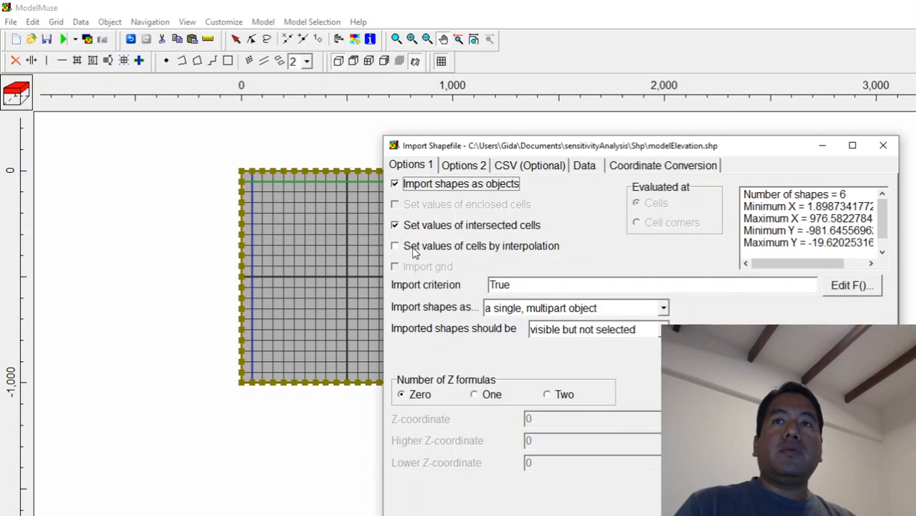
{"action": "left_click", "coordinate": [452, 251]}
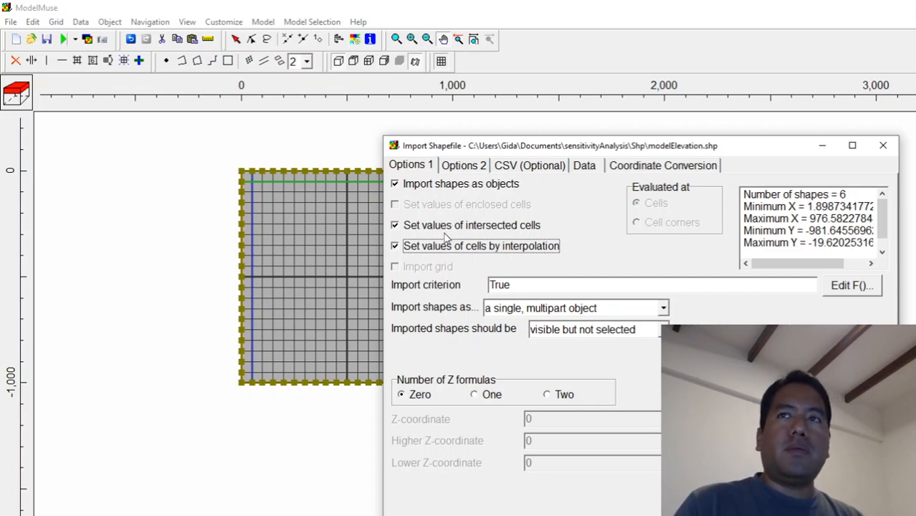
{"action": "left_click", "coordinate": [592, 169]}
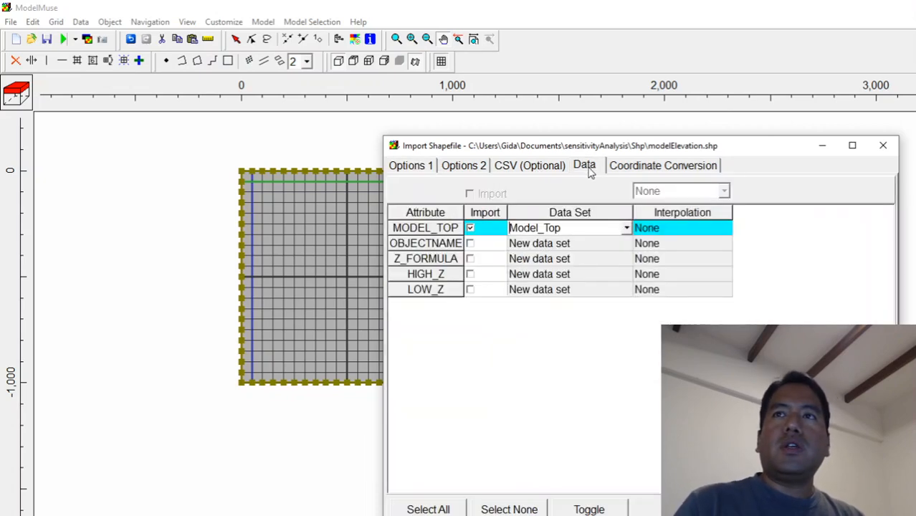
{"action": "left_click", "coordinate": [471, 228]}
{"action": "left_click", "coordinate": [653, 229]}
{"action": "left_click", "coordinate": [726, 229]}
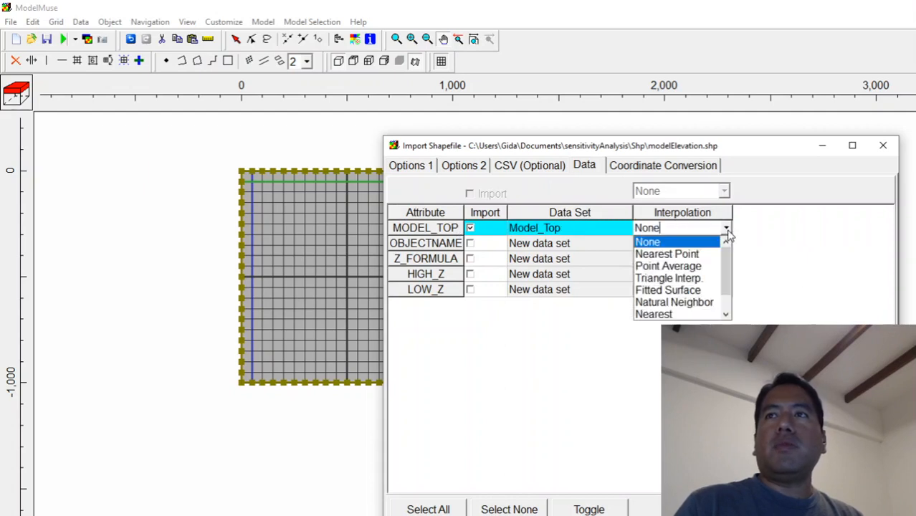
{"action": "left_click", "coordinate": [669, 292]}
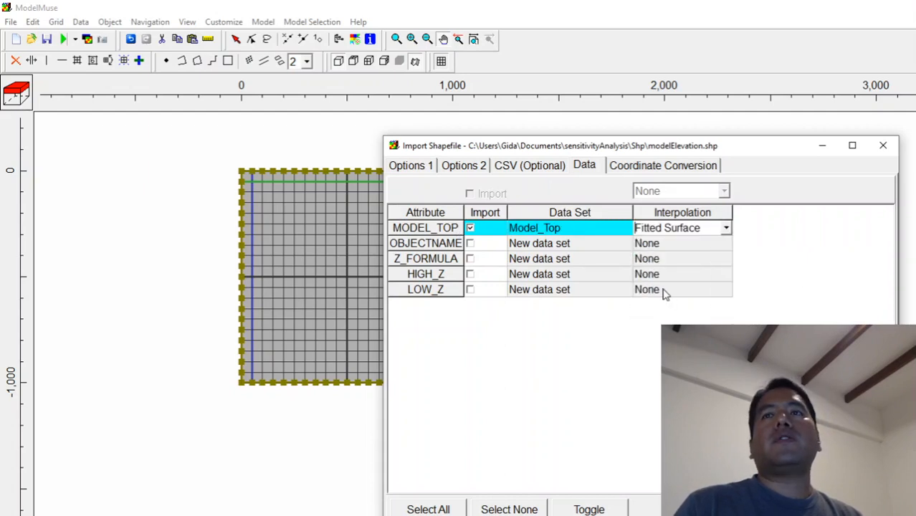
{"action": "left_click", "coordinate": [421, 166]}
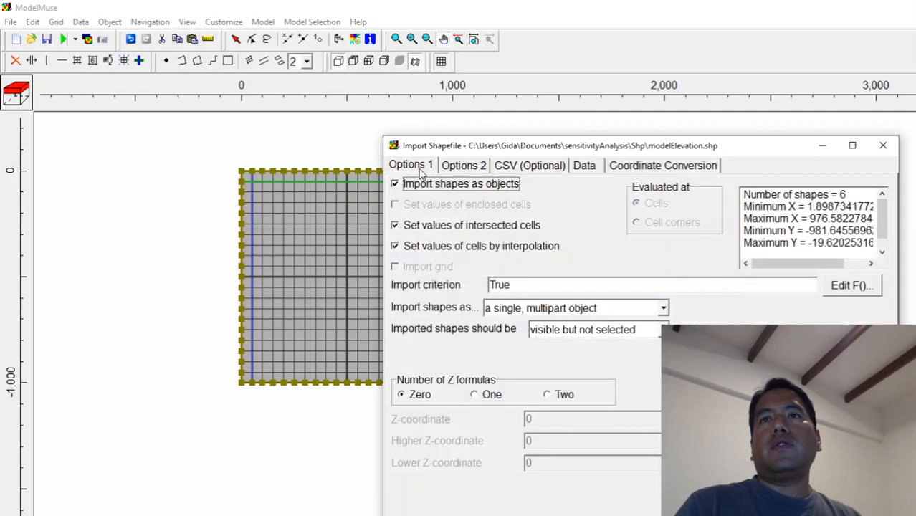
{"action": "left_click", "coordinate": [534, 169]}
{"action": "left_click", "coordinate": [586, 169]}
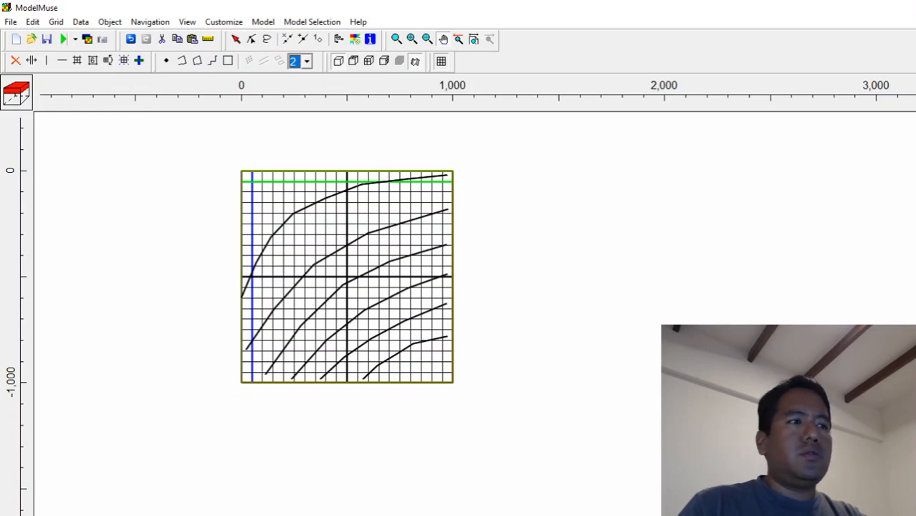
Examine the imported elevation contours in plan and the model top surface in the front cross-section.
{"action": "left_click_drag", "start_coordinate": [640, 513], "coordinate": [640, 459]}
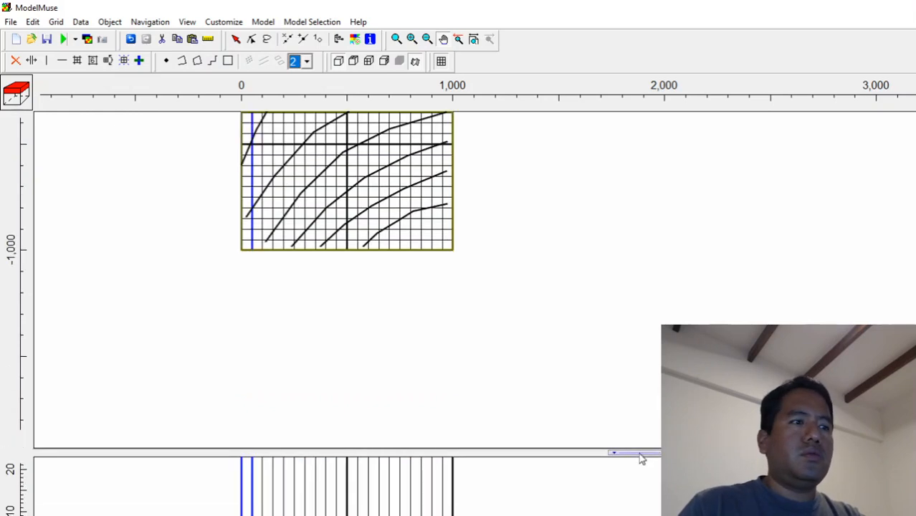
{"action": "left_click", "coordinate": [474, 40]}
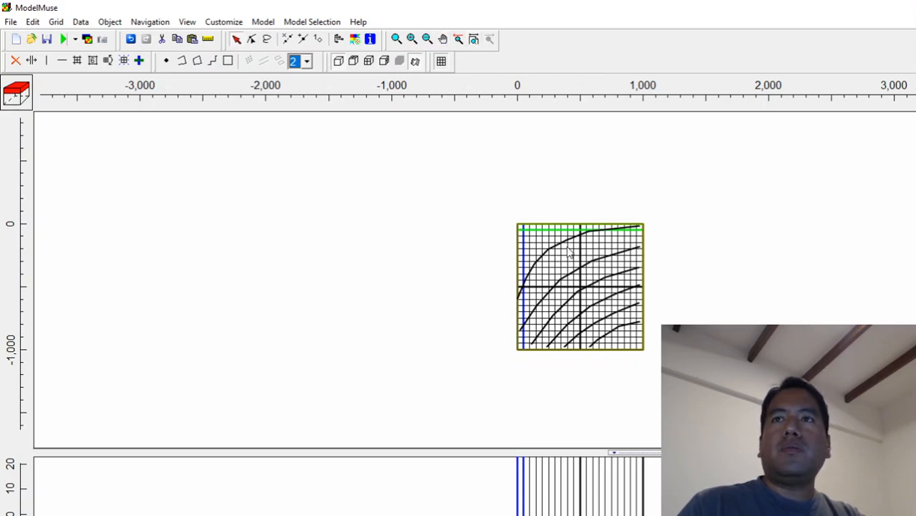
{"action": "left_click", "coordinate": [443, 38]}
{"action": "left_click_drag", "start_coordinate": [611, 307], "coordinate": [279, 287]}
{"action": "left_click_drag", "start_coordinate": [278, 509], "coordinate": [251, 515]}
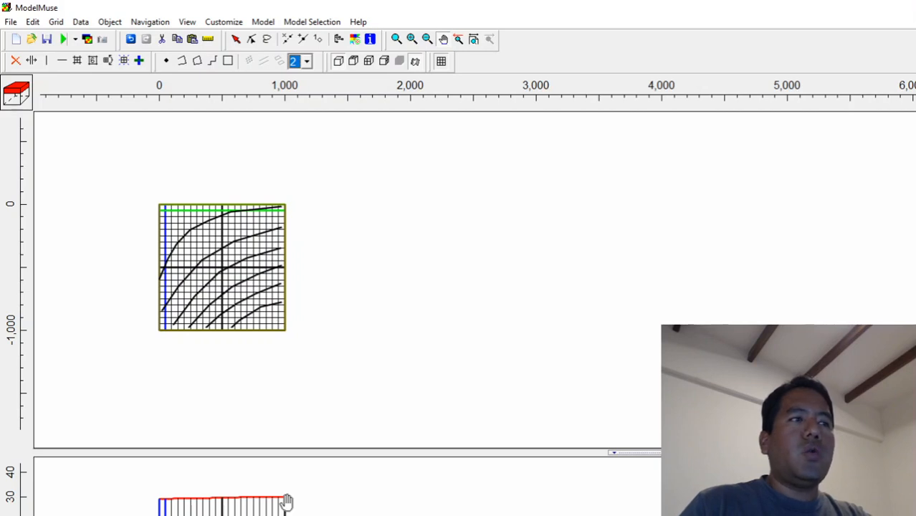
{"action": "left_click", "coordinate": [2, 215]}
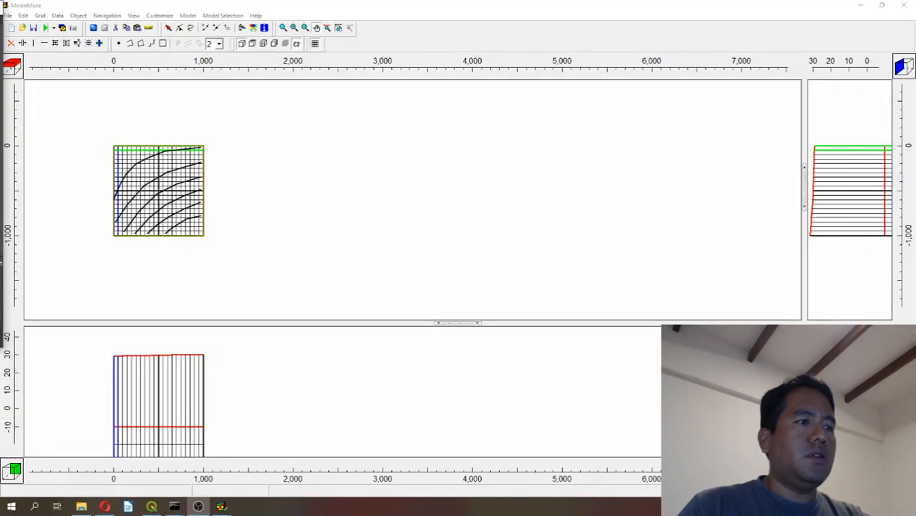
{"action": "left_click", "coordinate": [338, 32]}
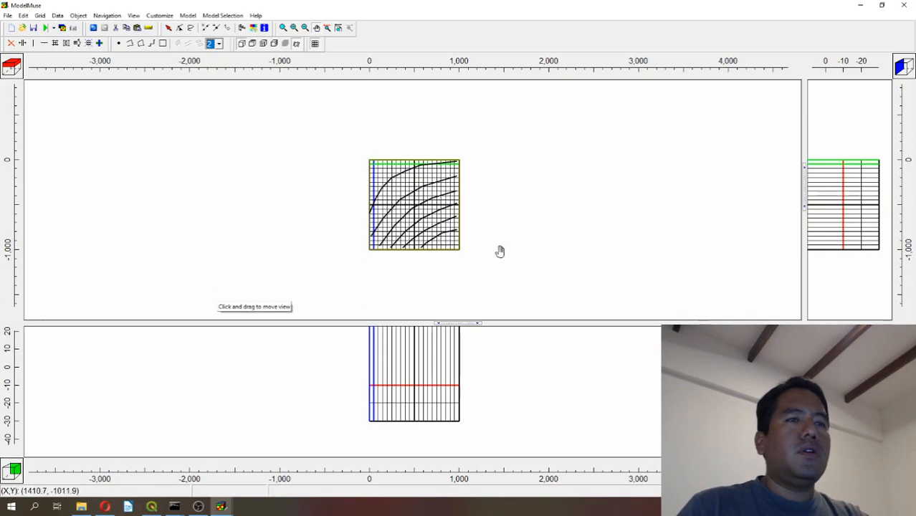
{"action": "left_click_drag", "start_coordinate": [413, 380], "coordinate": [311, 441]}
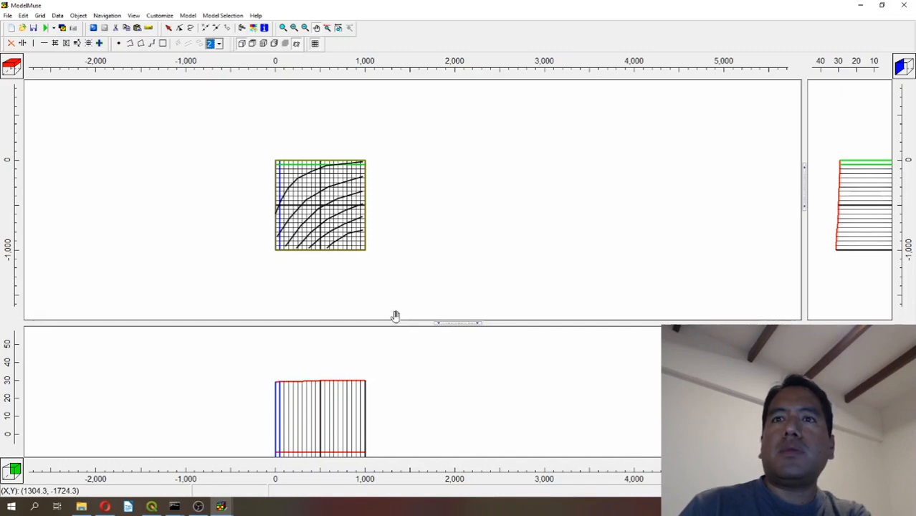
Set the default formula of the Kx hydrology data set to Case(Layer,4E-4,5E-5,2E-4) and apply it.
{"action": "left_click", "coordinate": [59, 17]}
{"action": "left_click", "coordinate": [64, 37]}
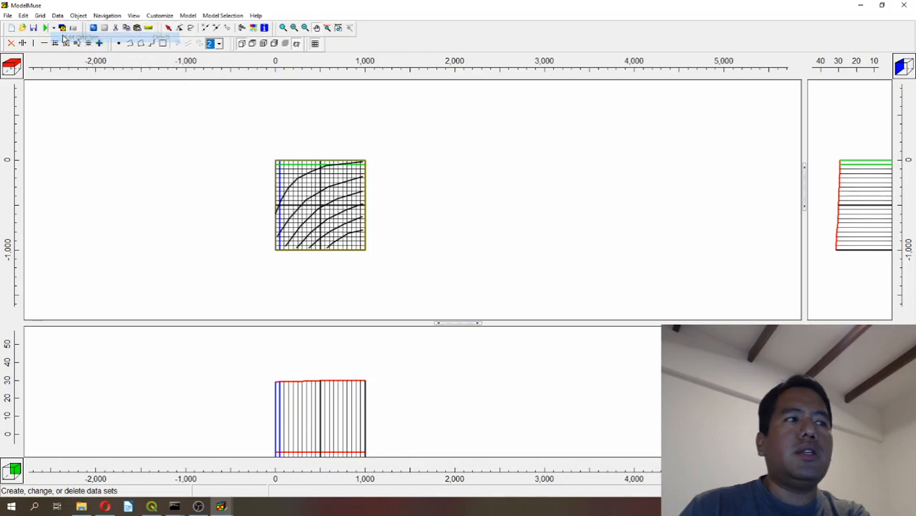
{"action": "left_click", "coordinate": [312, 149]}
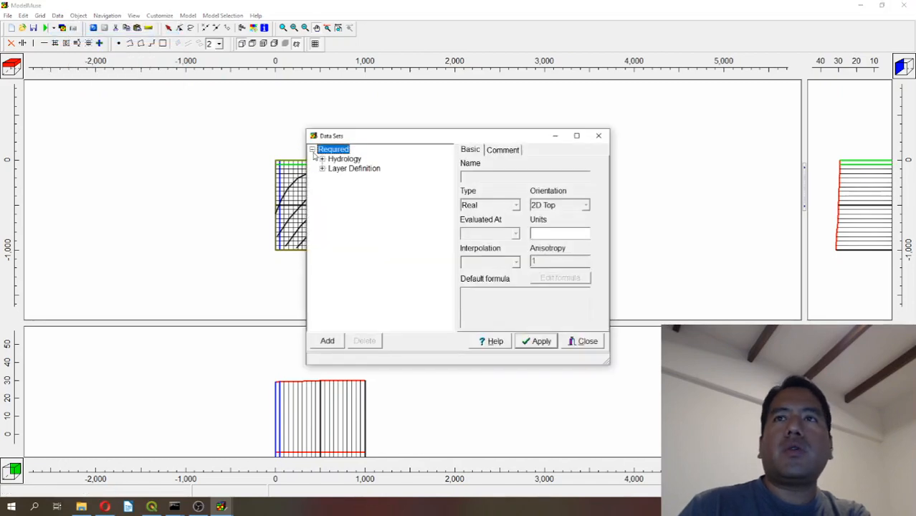
{"action": "left_click", "coordinate": [322, 159]}
{"action": "left_click", "coordinate": [347, 169]}
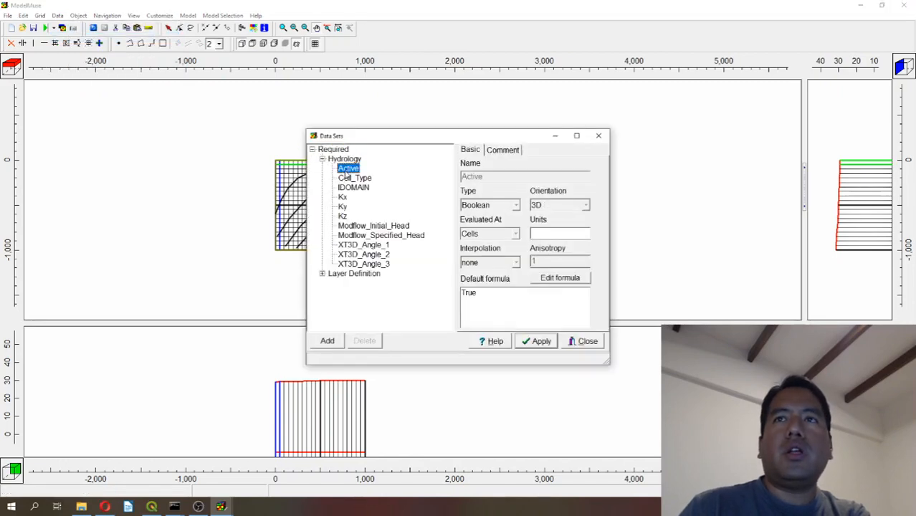
{"action": "left_click", "coordinate": [343, 197]}
{"action": "left_click_drag", "start_coordinate": [499, 298], "coordinate": [204, 309]}
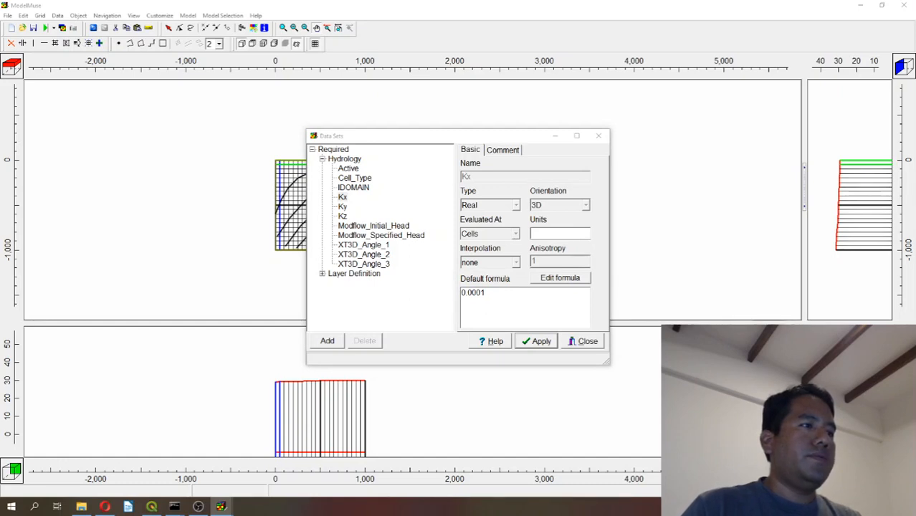
{"action": "left_click_drag", "start_coordinate": [493, 294], "coordinate": [361, 292]}
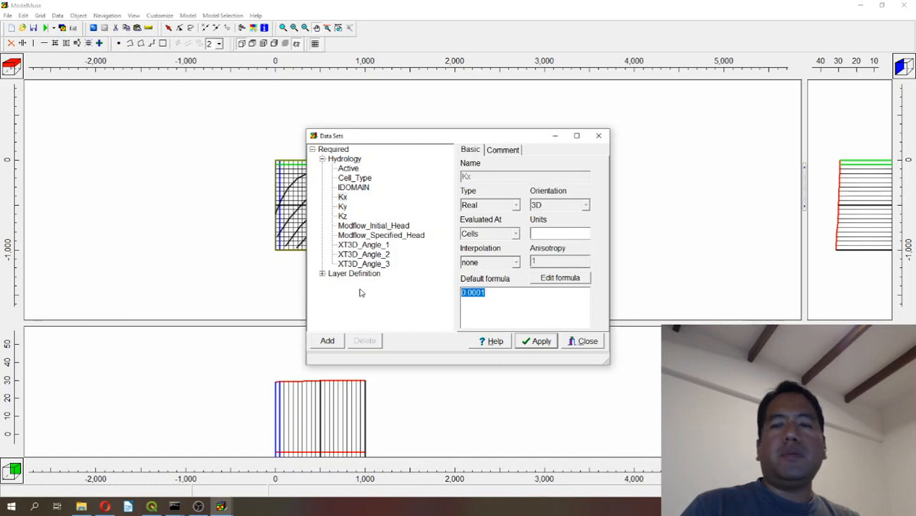
{"action": "type", "text": "Case(Layer,4E-4,5E-5,2E-4"}
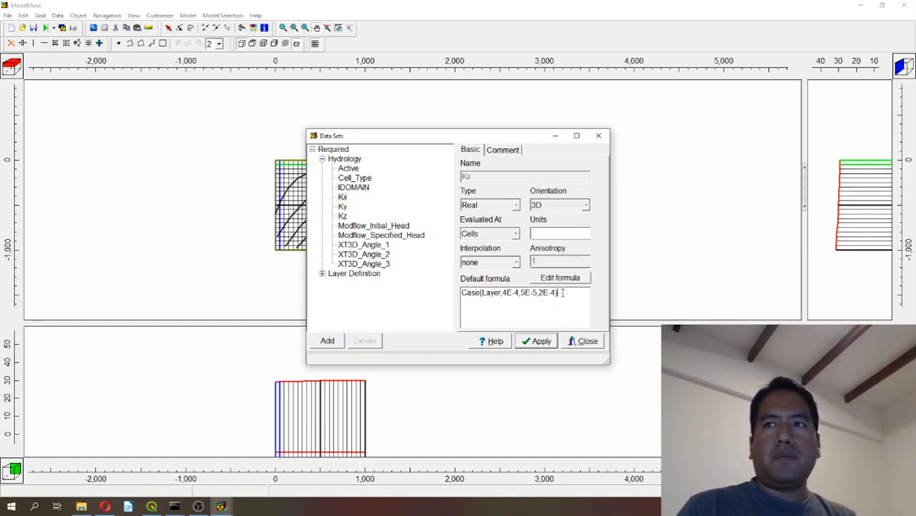
{"action": "left_click_drag", "start_coordinate": [562, 292], "coordinate": [459, 288]}
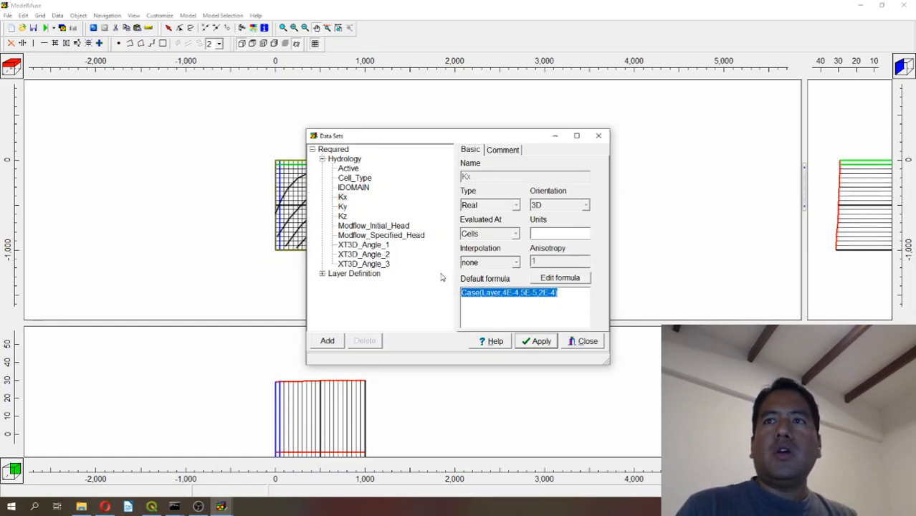
{"action": "left_click", "coordinate": [518, 348]}
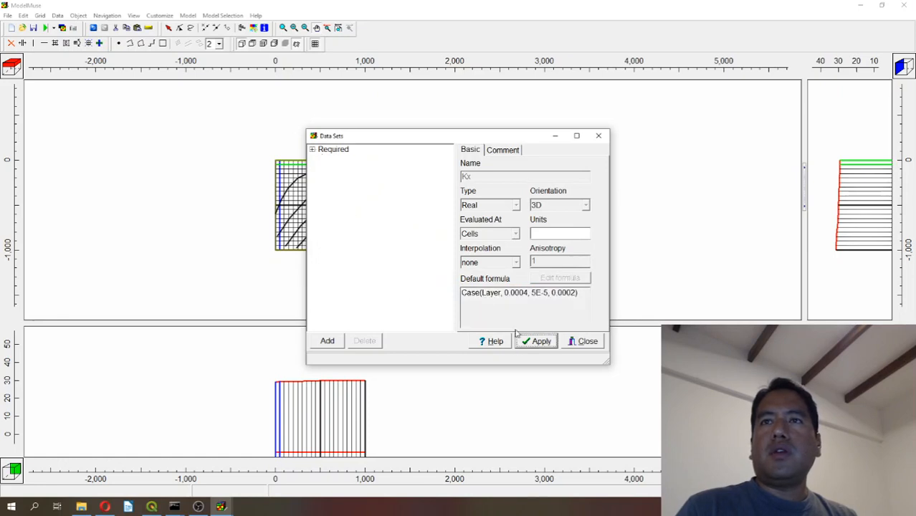
Set the default formula of the Modflow_Initial_Head hydrology data set to Model_Top and apply it.
{"action": "left_click", "coordinate": [312, 149]}
{"action": "left_click", "coordinate": [323, 159]}
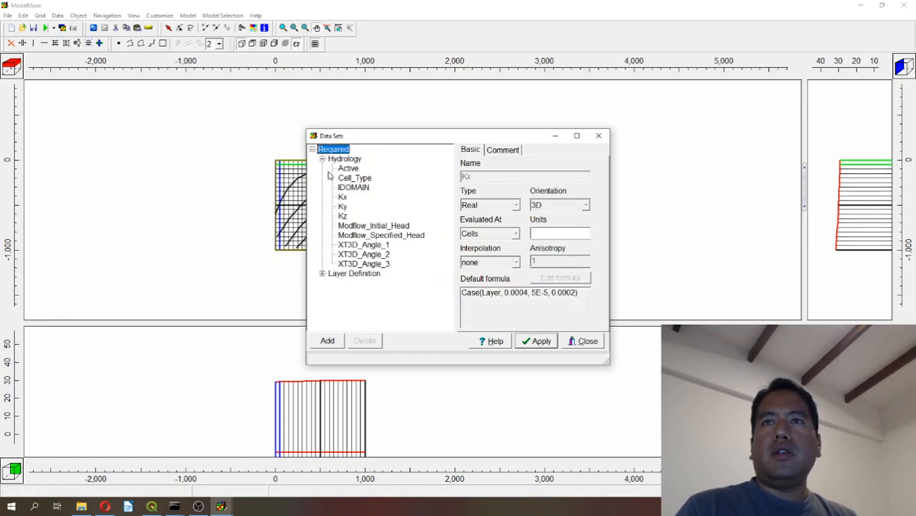
{"action": "left_click", "coordinate": [342, 196]}
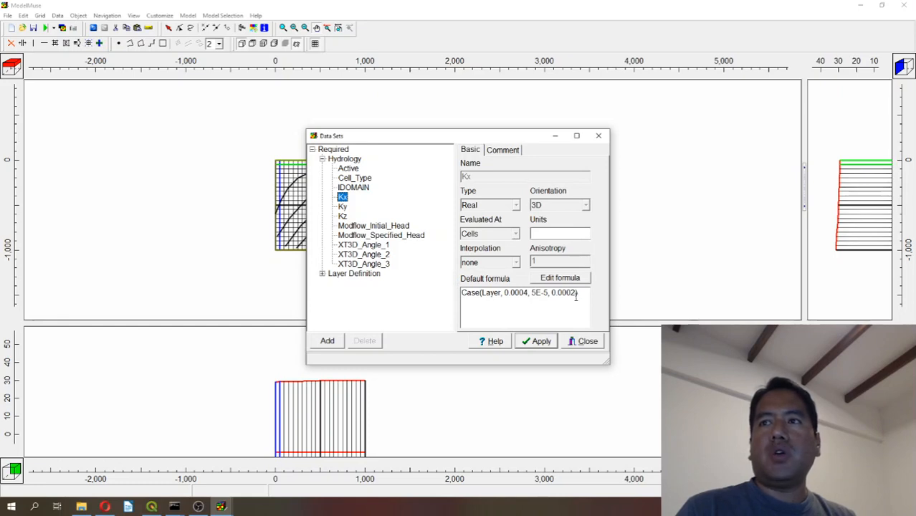
{"action": "left_click", "coordinate": [392, 225]}
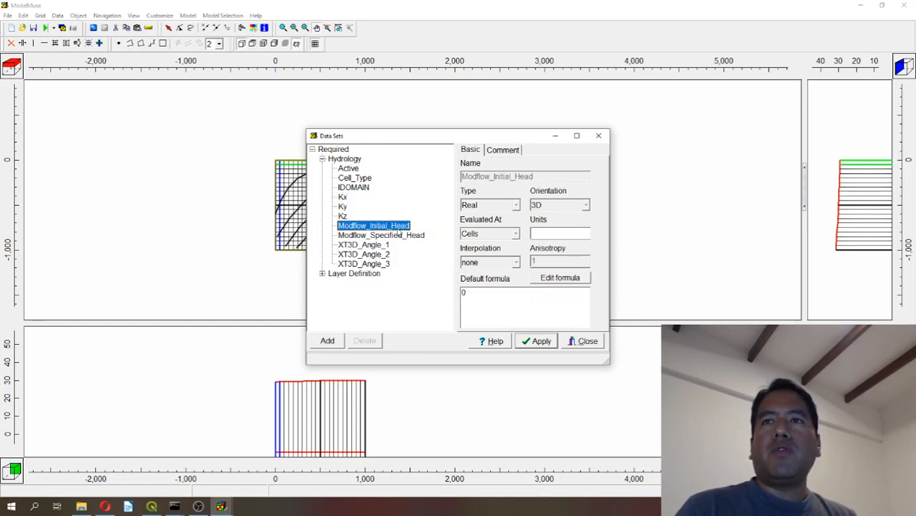
{"action": "double_click", "coordinate": [478, 294]}
{"action": "type", "text": "Model"}
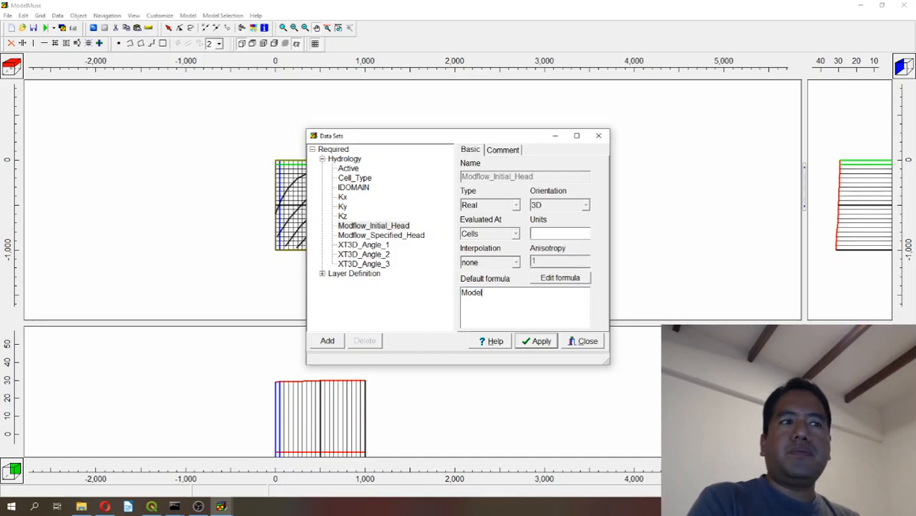
{"action": "key", "text": "alt+Tab"}
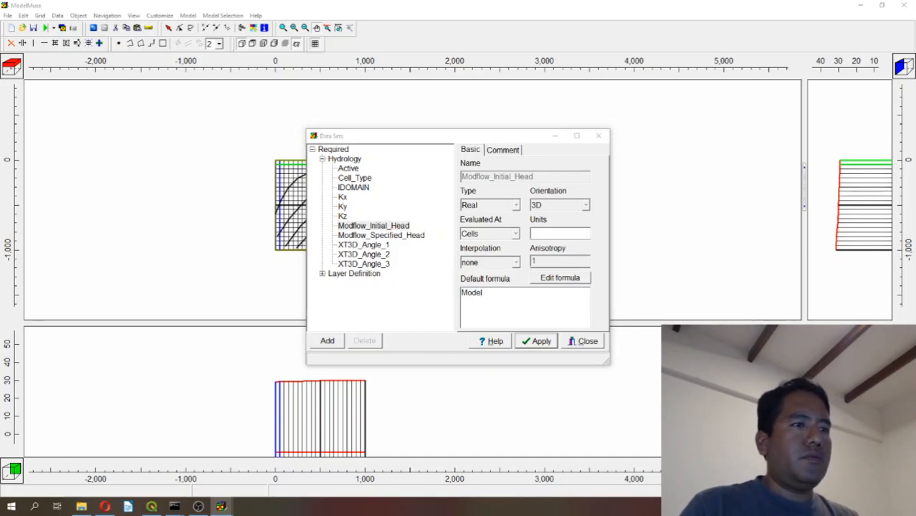
{"action": "left_click", "coordinate": [510, 299]}
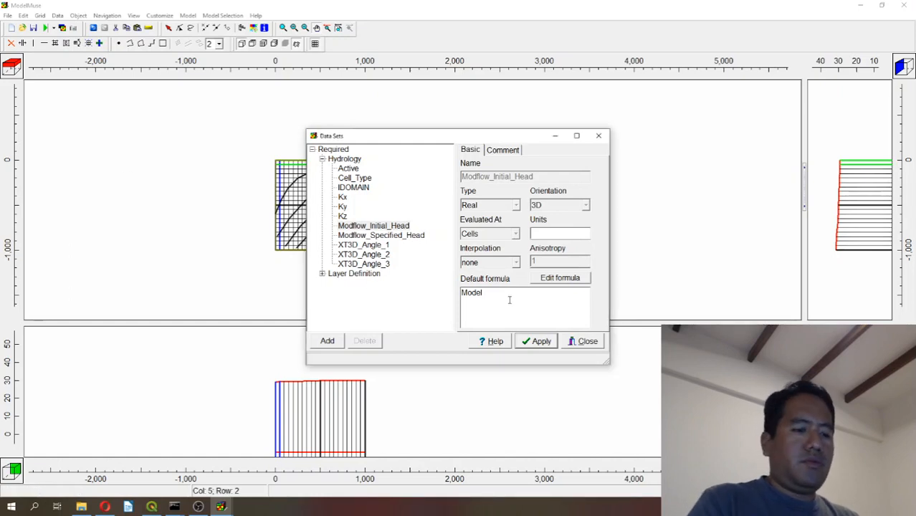
{"action": "type", "text": "_Top"}
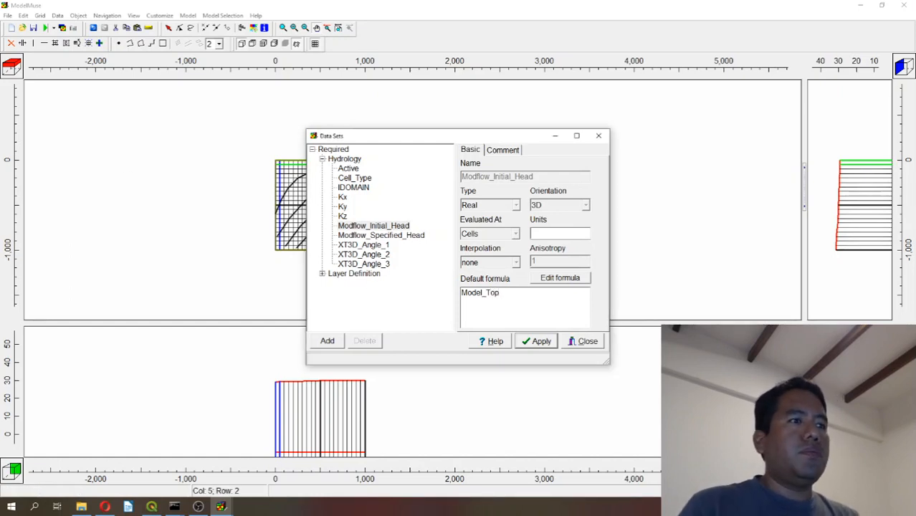
{"action": "left_click", "coordinate": [551, 344]}
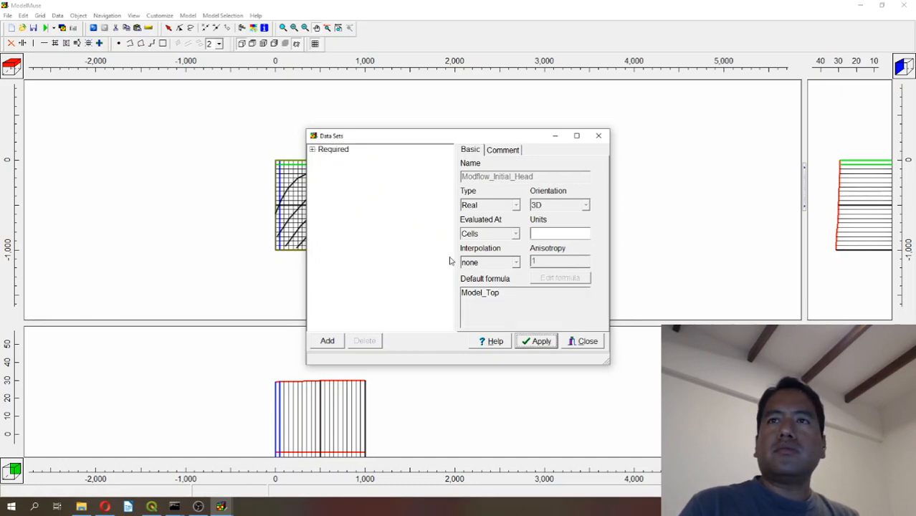
Set the default formula of the Lower_Aquifer_Bottom layer definition data set to 0.
{"action": "left_click", "coordinate": [313, 149]}
{"action": "left_click", "coordinate": [322, 159]}
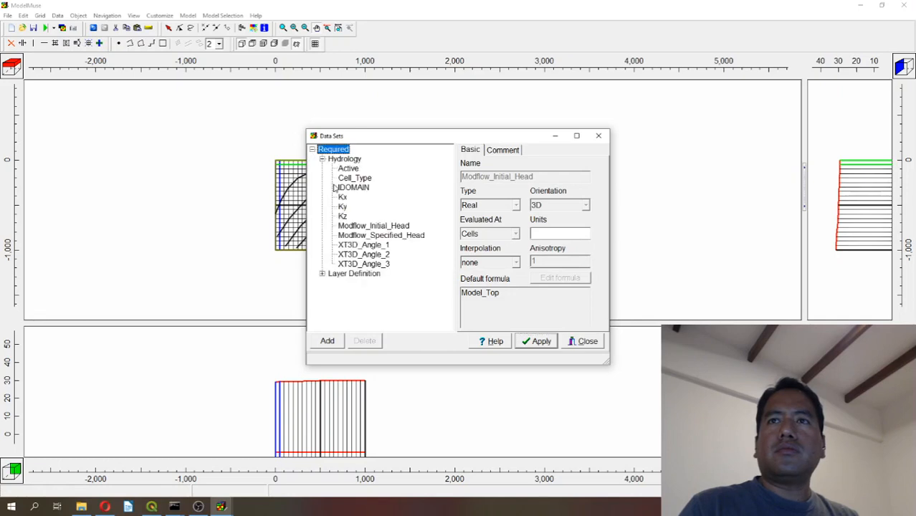
{"action": "left_click", "coordinate": [362, 227]}
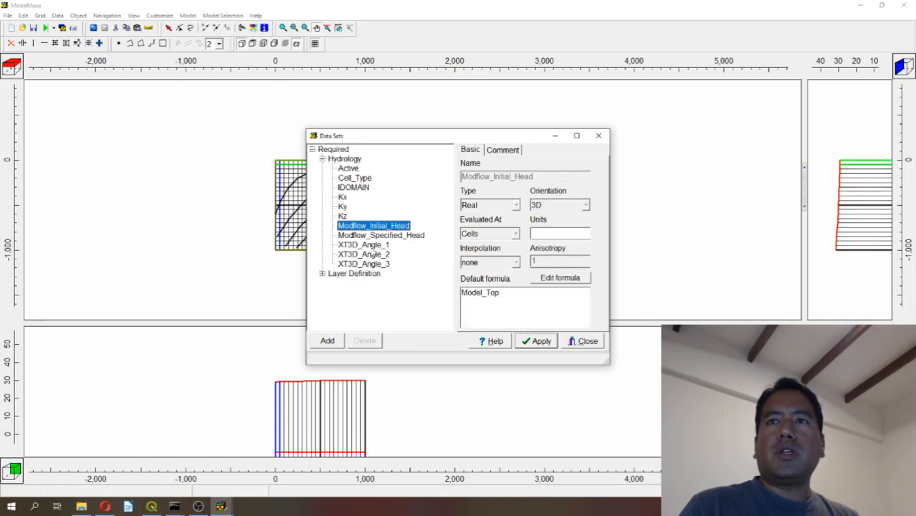
{"action": "left_click", "coordinate": [343, 198]}
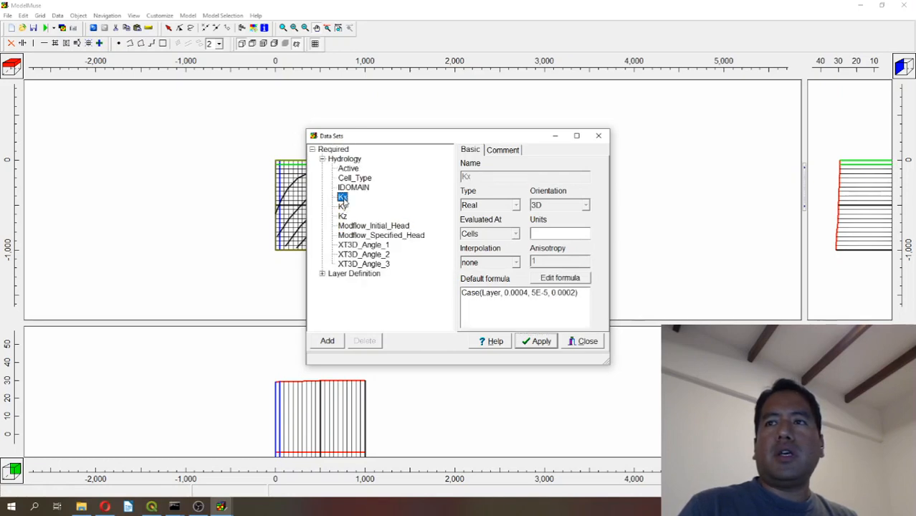
{"action": "left_click", "coordinate": [322, 274]}
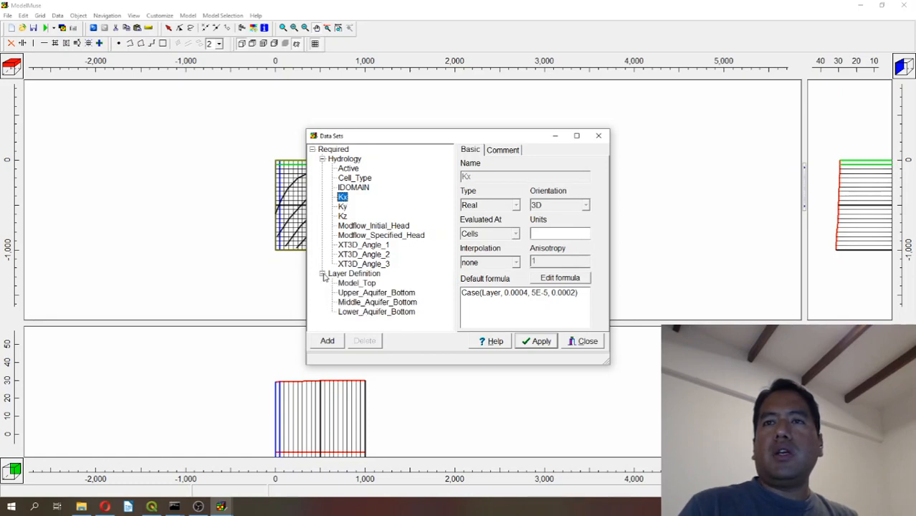
{"action": "left_click", "coordinate": [351, 312]}
{"action": "double_click", "coordinate": [519, 301]}
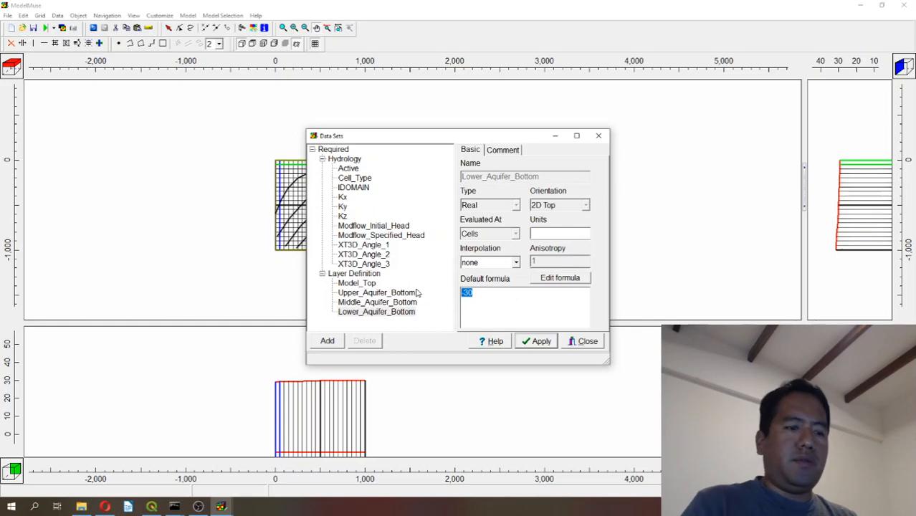
{"action": "type", "text": "0"}
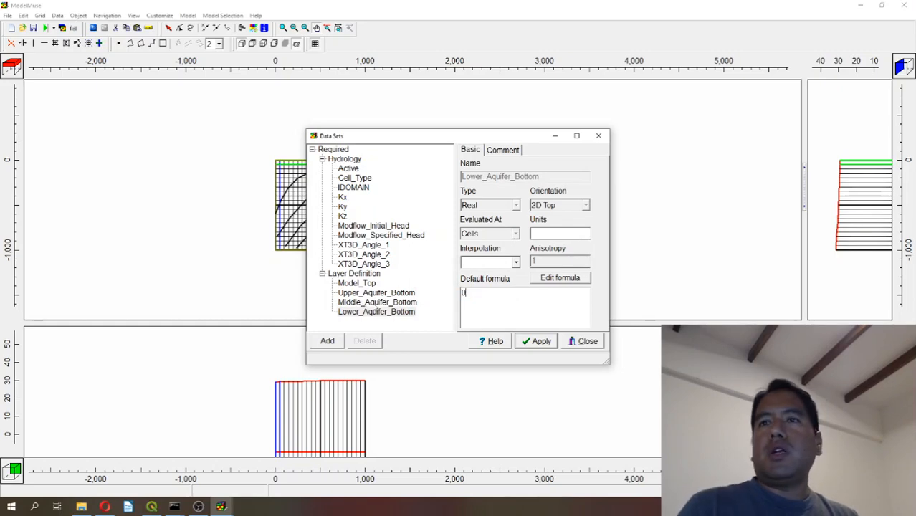
Replace the Middle_Aquifer_Bottom default formula in the Formula Editor with the opening expression Lower_Aquifer_Bottom + 0.33 *.
{"action": "left_click", "coordinate": [377, 302]}
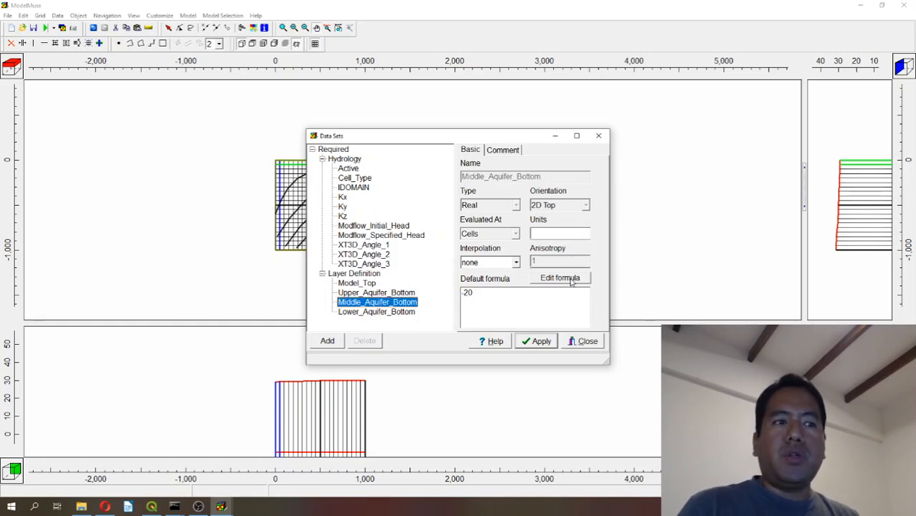
{"action": "left_click", "coordinate": [560, 278]}
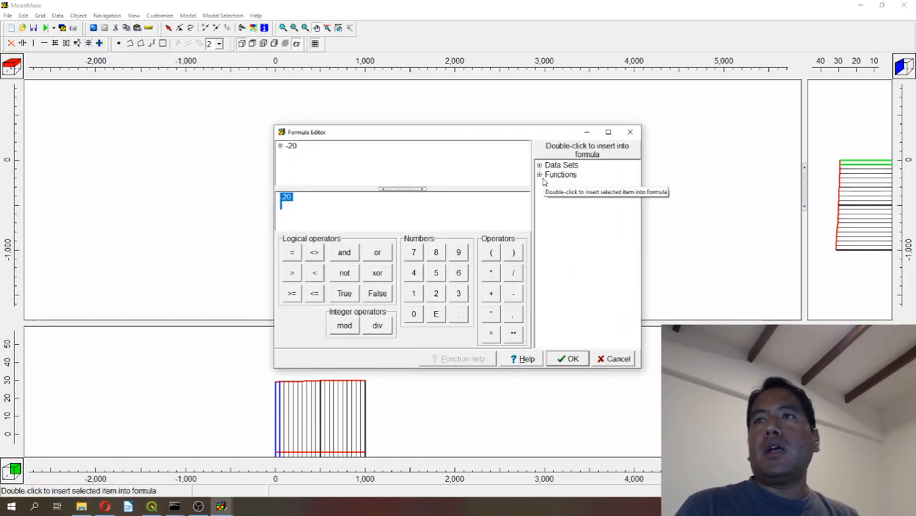
{"action": "left_click", "coordinate": [539, 175]}
{"action": "left_click", "coordinate": [539, 165]}
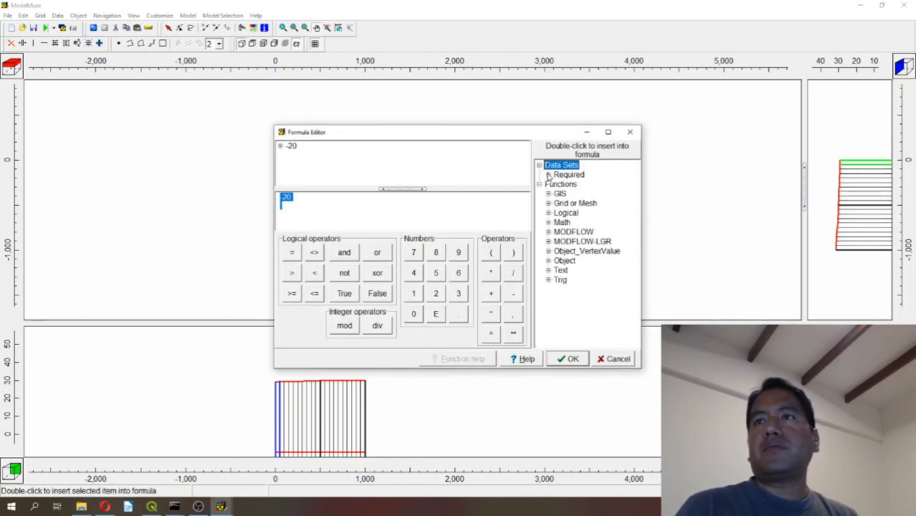
{"action": "left_click", "coordinate": [548, 175]}
{"action": "left_click", "coordinate": [557, 185]}
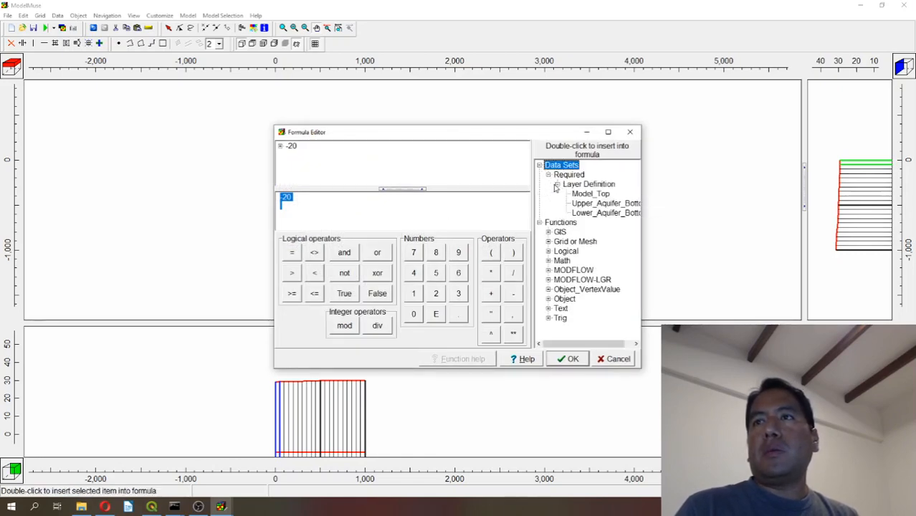
{"action": "double_click", "coordinate": [592, 212]}
{"action": "left_click", "coordinate": [491, 294]}
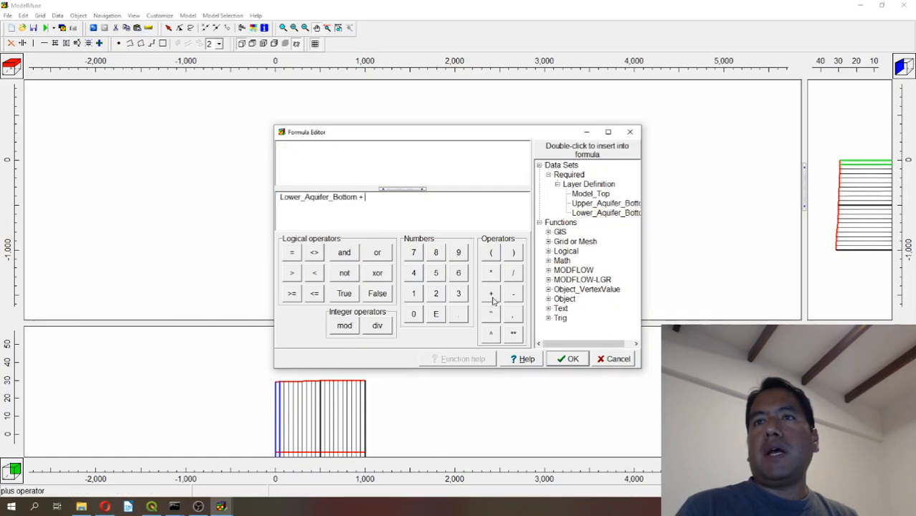
{"action": "left_click", "coordinate": [414, 314]}
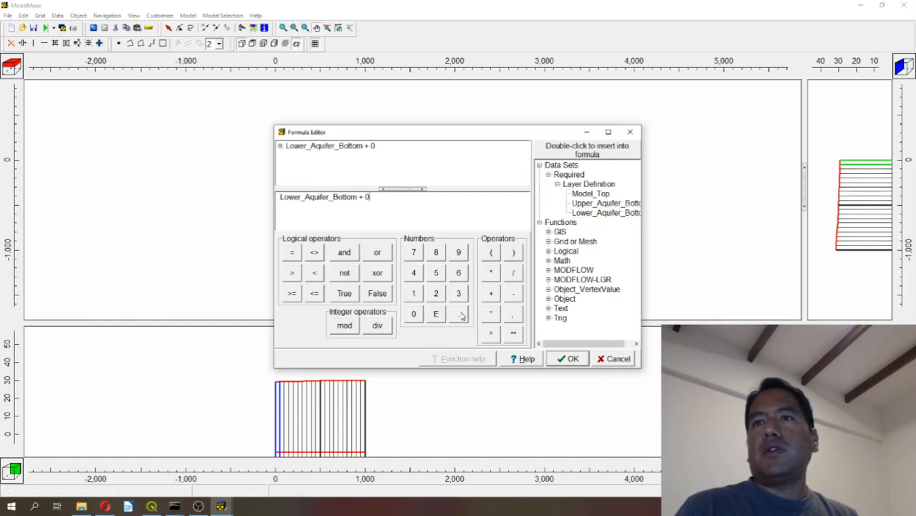
{"action": "left_click", "coordinate": [459, 294]}
{"action": "left_click", "coordinate": [458, 294]}
{"action": "left_click", "coordinate": [490, 273]}
Complete the Middle_Aquifer_Bottom formula with (Model_Top - Lower_Aquifer_Bottom), copy the whole expression and accept it.
{"action": "left_click", "coordinate": [490, 253]}
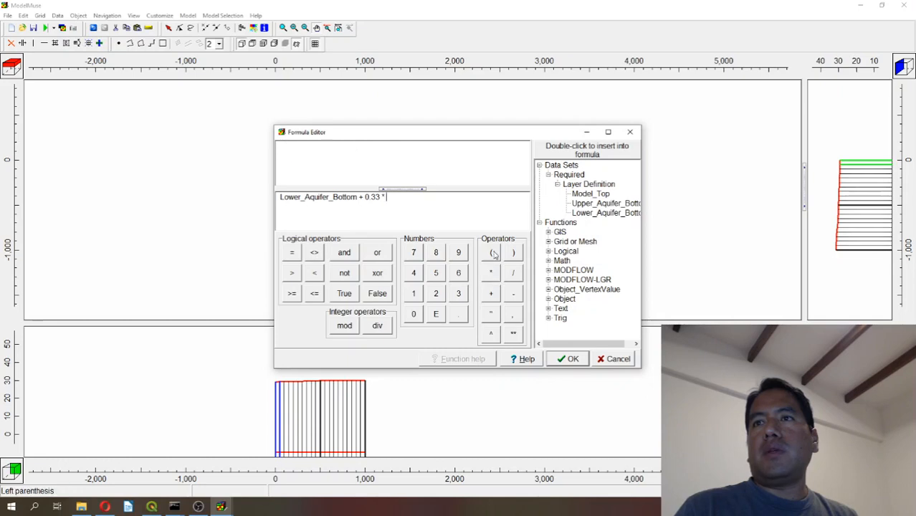
{"action": "double_click", "coordinate": [591, 193]}
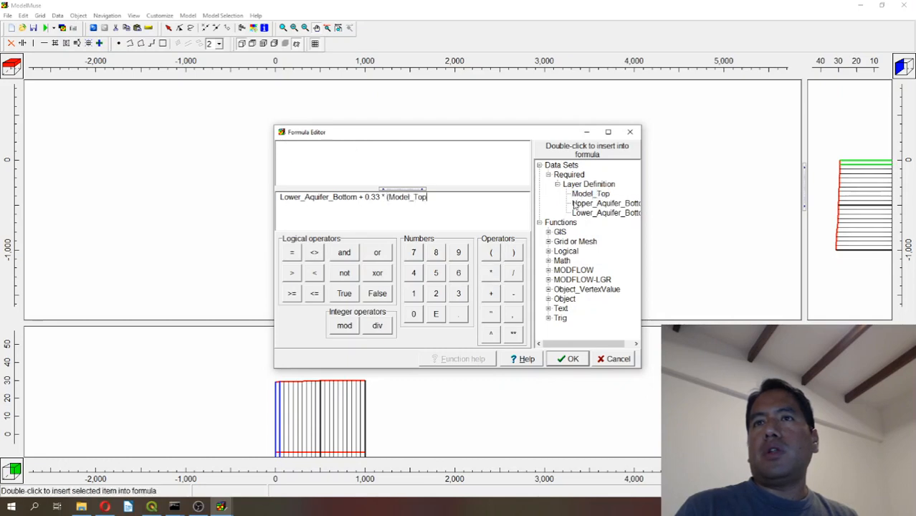
{"action": "left_click", "coordinate": [513, 294]}
{"action": "double_click", "coordinate": [587, 213]}
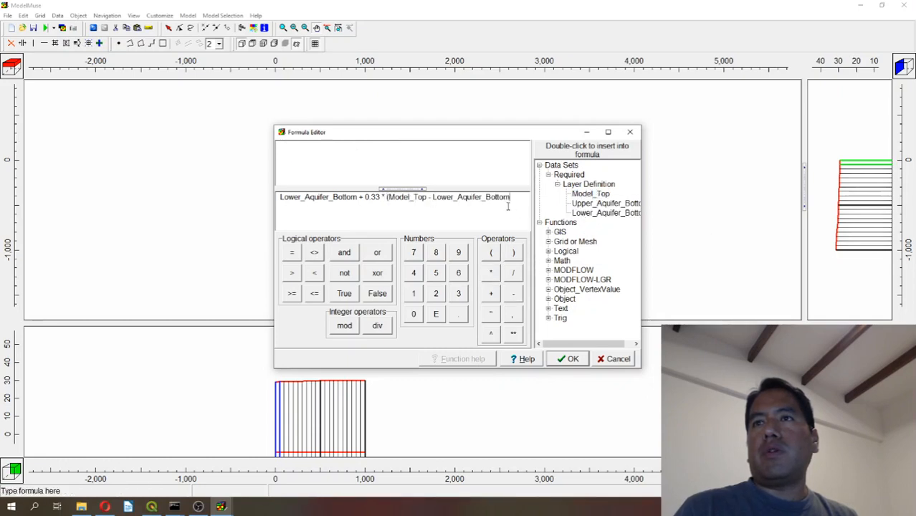
{"action": "left_click", "coordinate": [515, 253]}
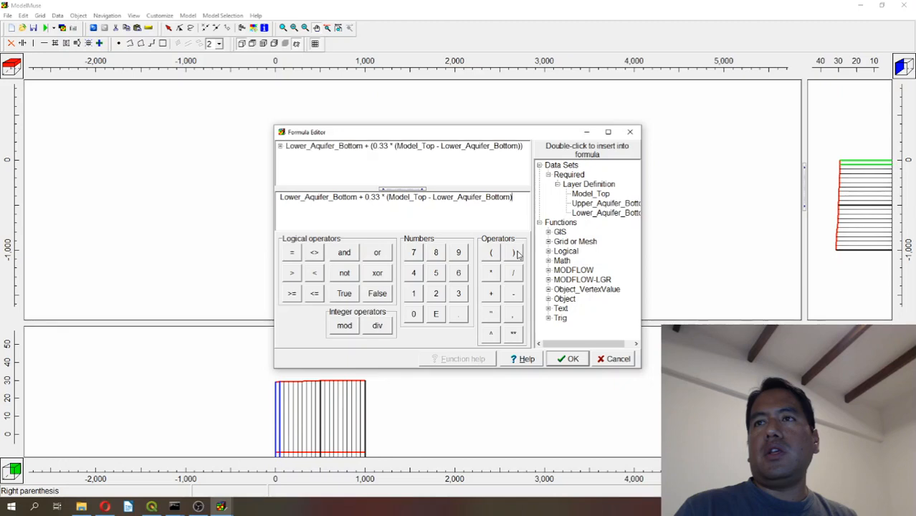
{"action": "left_click", "coordinate": [278, 198]}
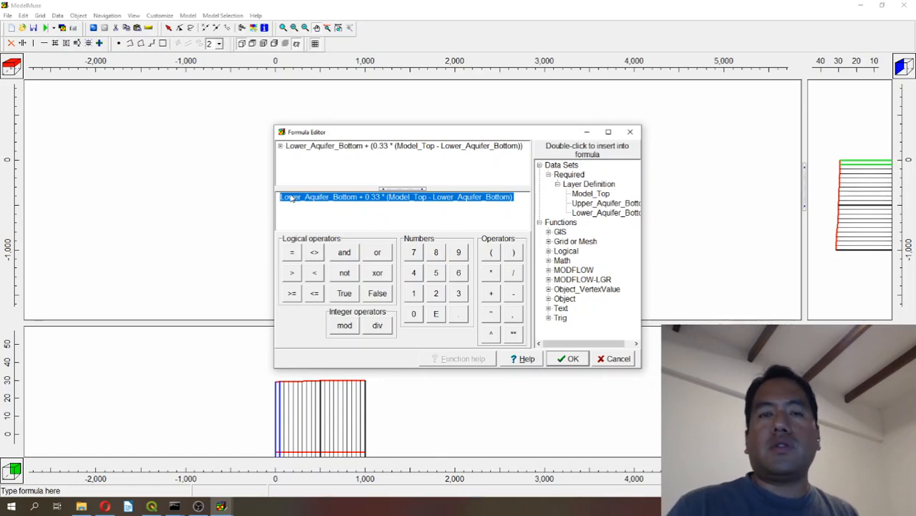
{"action": "left_click", "coordinate": [571, 359]}
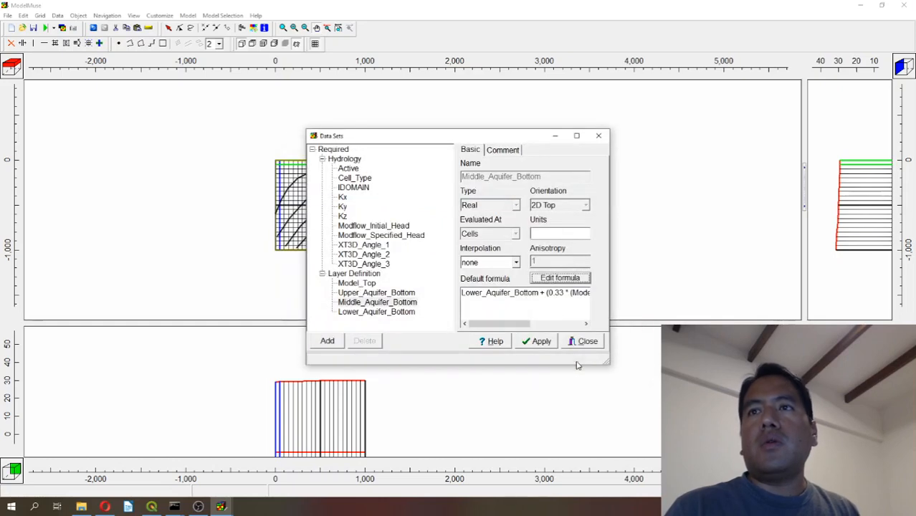
Set the Upper_Aquifer_Bottom default formula to Lower_Aquifer_Bottom + 0.66 * (Model_Top - Lower_Aquifer_Bottom), apply the changes and close the data sets.
{"action": "left_click", "coordinate": [365, 293]}
{"action": "double_click", "coordinate": [480, 295]}
{"action": "key", "text": "ctrl+v"}
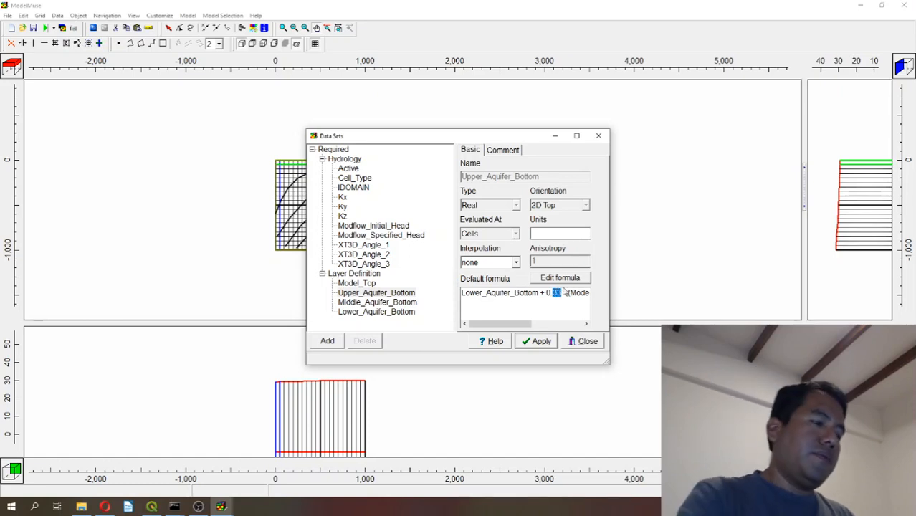
{"action": "type", "text": "66"}
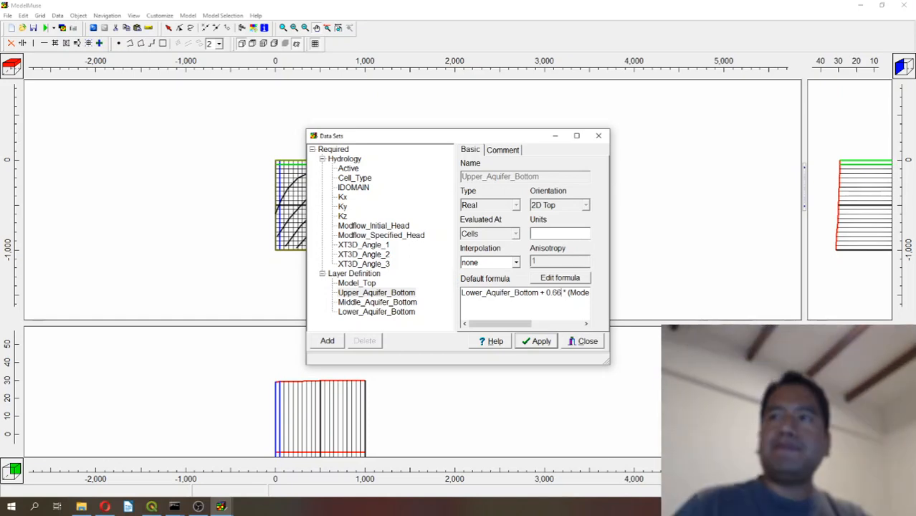
{"action": "left_click", "coordinate": [539, 342]}
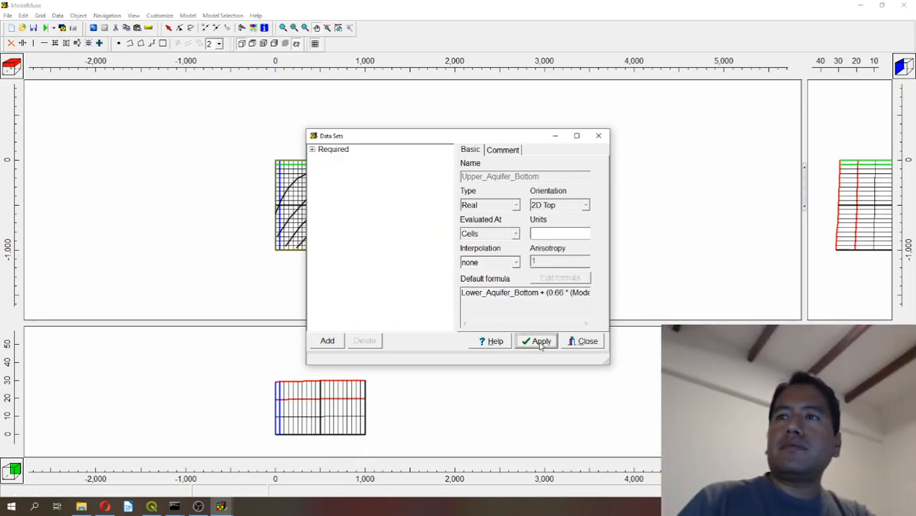
{"action": "left_click", "coordinate": [584, 342]}
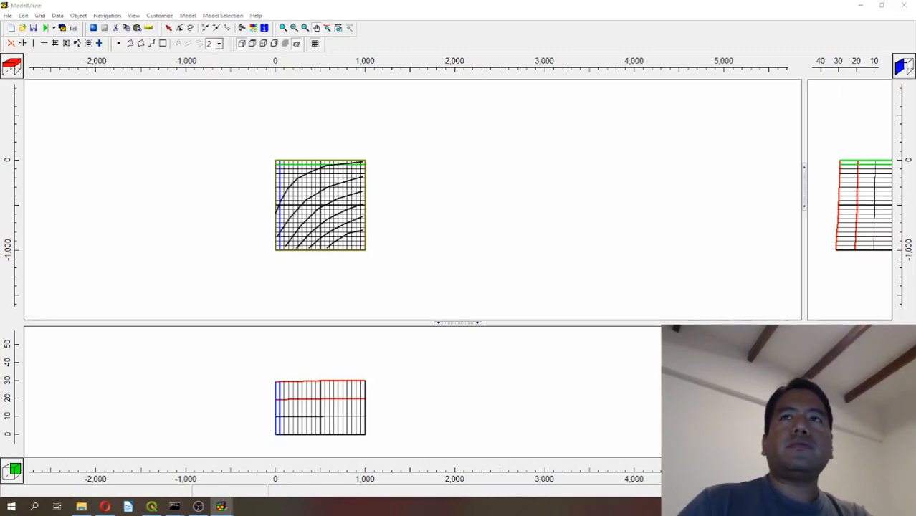
Color the line of the modelElevation_1 contour object blue through its object properties.
{"action": "left_click", "coordinate": [169, 28]}
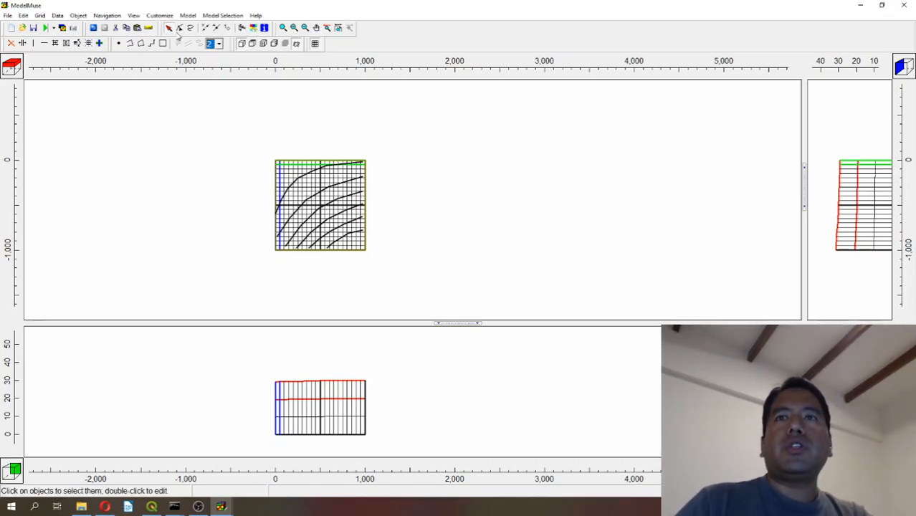
{"action": "left_click", "coordinate": [346, 214]}
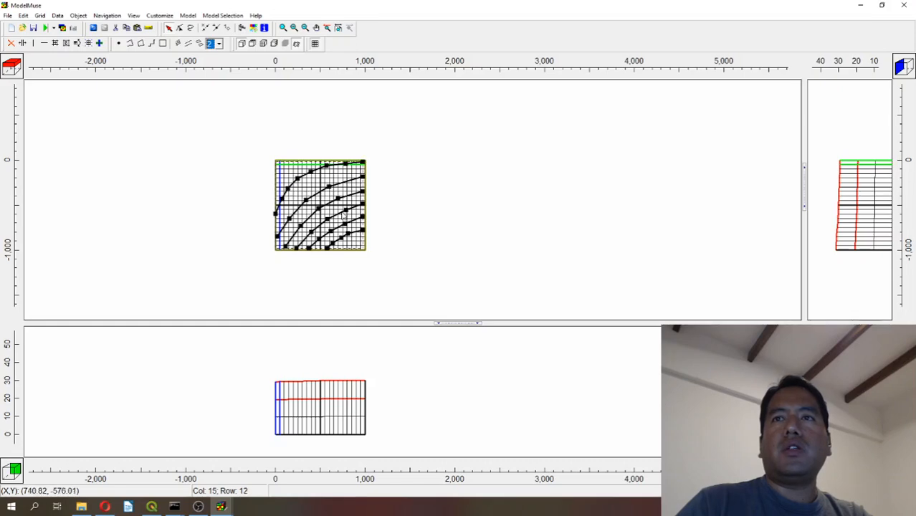
{"action": "left_click_drag", "start_coordinate": [0, 92], "coordinate": [531, 72]}
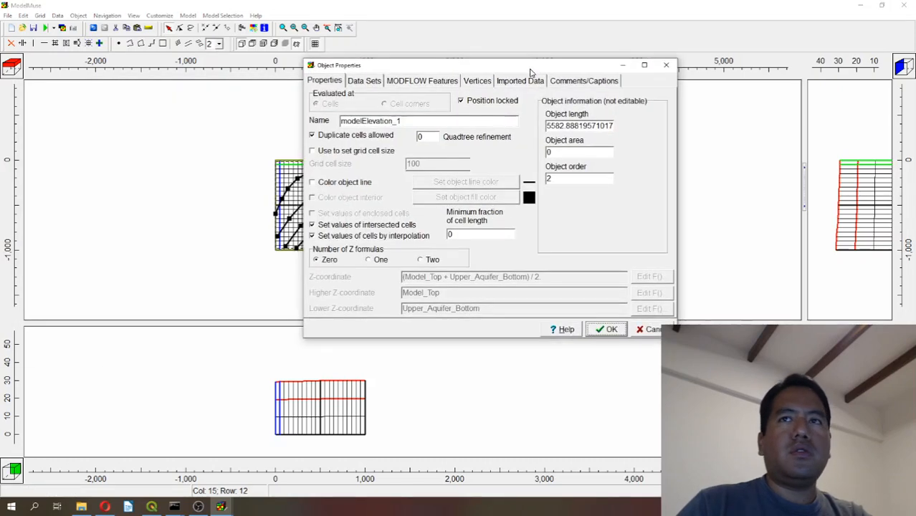
{"action": "left_click", "coordinate": [336, 184]}
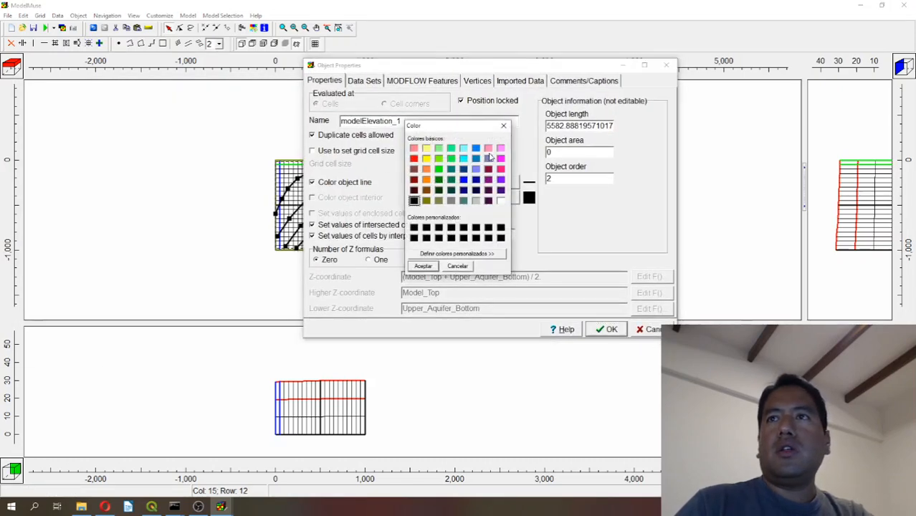
{"action": "left_click", "coordinate": [476, 147]}
{"action": "left_click", "coordinate": [424, 266]}
{"action": "left_click", "coordinate": [608, 330]}
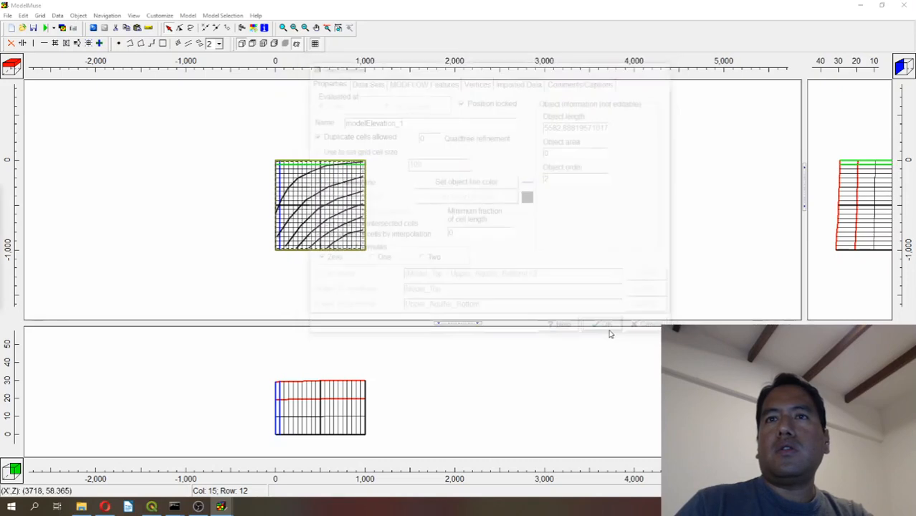
Activate the RCH Recharge package under the specified-flux boundary conditions of the MODFLOW packages.
{"action": "left_click", "coordinate": [223, 15]}
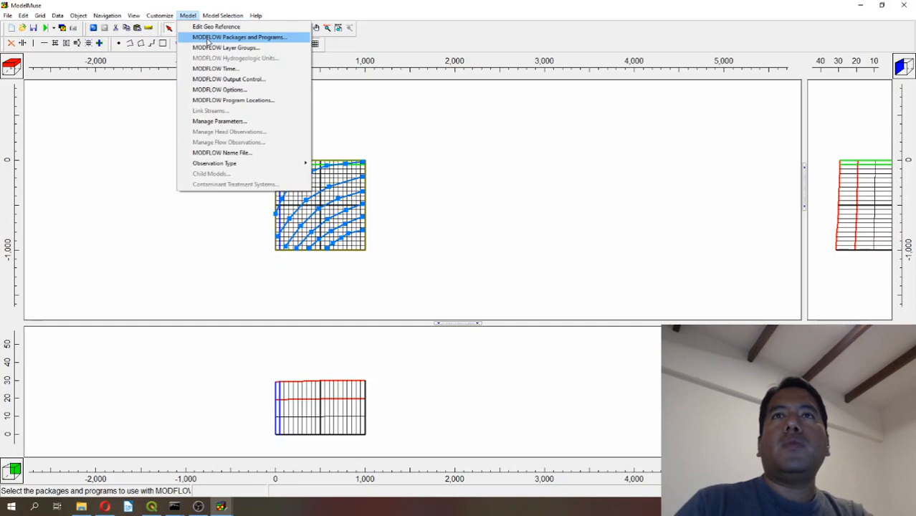
{"action": "left_click", "coordinate": [207, 41]}
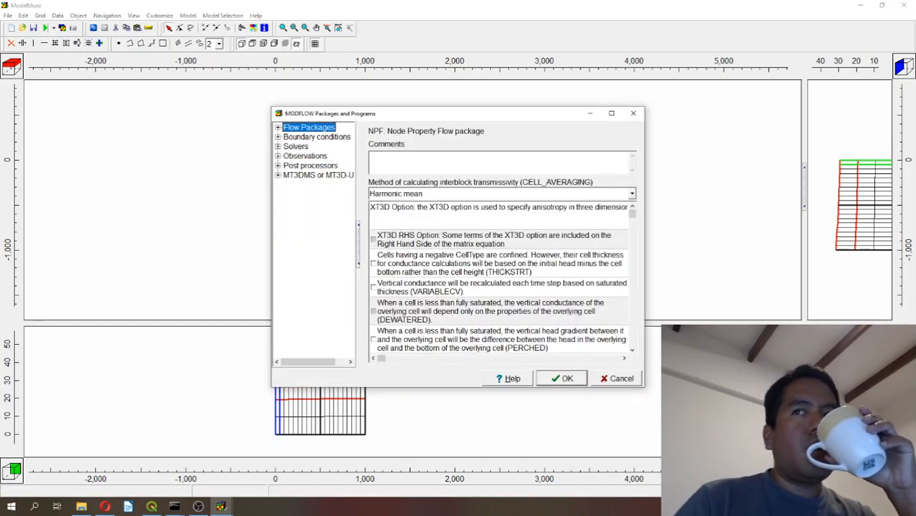
{"action": "left_click", "coordinate": [278, 126]}
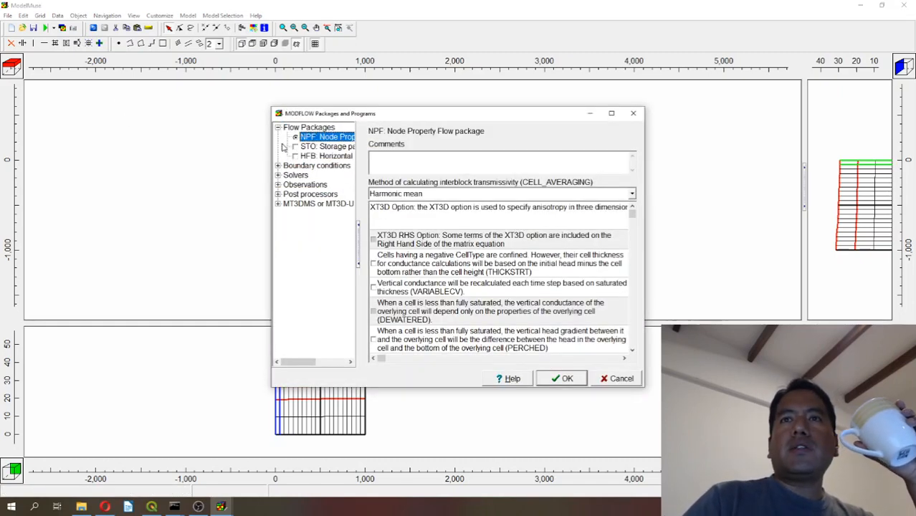
{"action": "left_click", "coordinate": [343, 137]}
{"action": "left_click", "coordinate": [278, 165]}
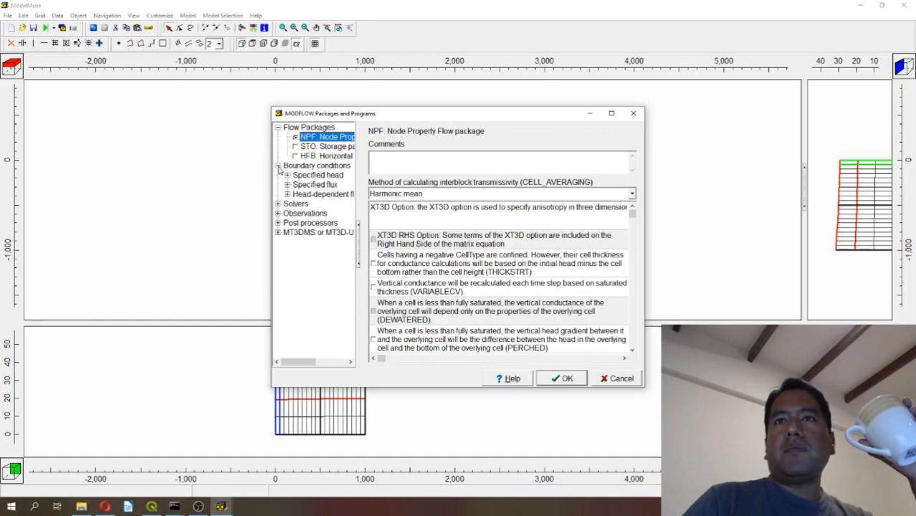
{"action": "left_click", "coordinate": [287, 175]}
{"action": "left_click", "coordinate": [287, 195]}
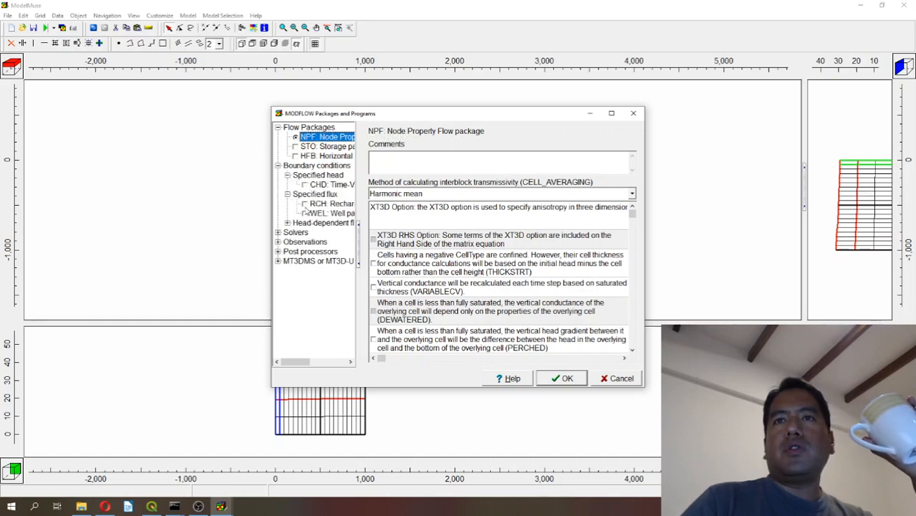
{"action": "left_click", "coordinate": [305, 204]}
Activate the GHB General-Head Boundary and RIV River packages among the head-dependent flux boundary conditions.
{"action": "left_click", "coordinate": [287, 223]}
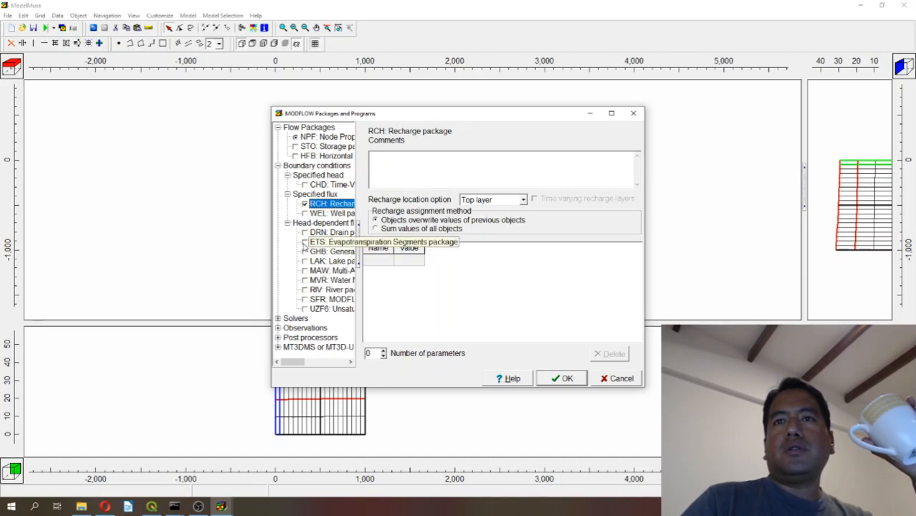
{"action": "left_click", "coordinate": [305, 252]}
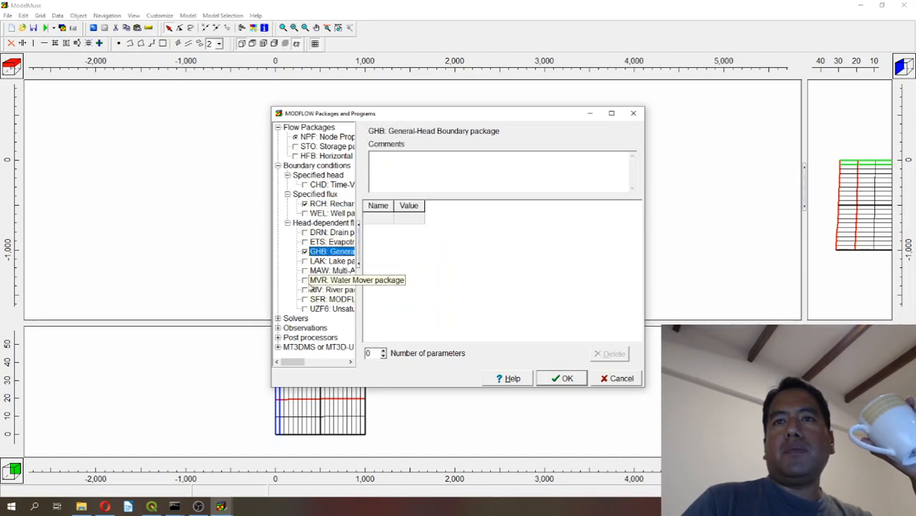
{"action": "left_click", "coordinate": [306, 289]}
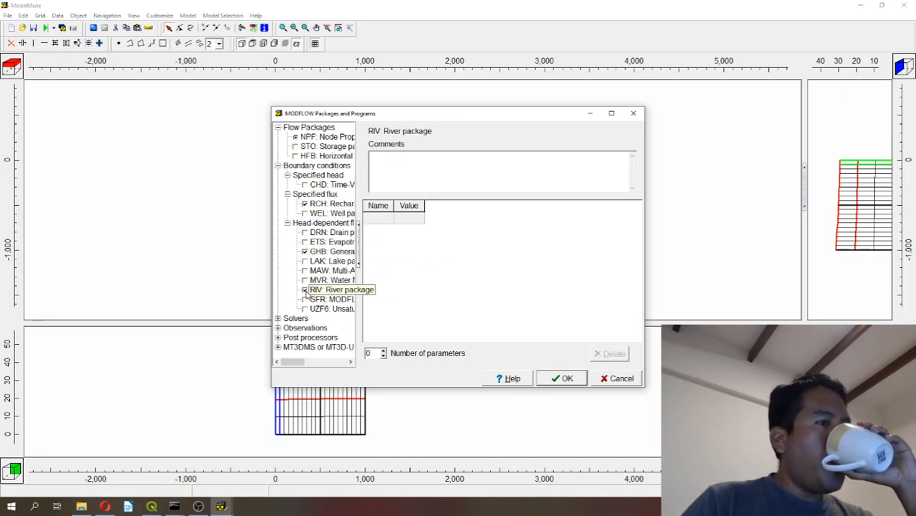
Activate the OBS Observation Utility and accept the MODFLOW package selection.
{"action": "left_click", "coordinate": [278, 318]}
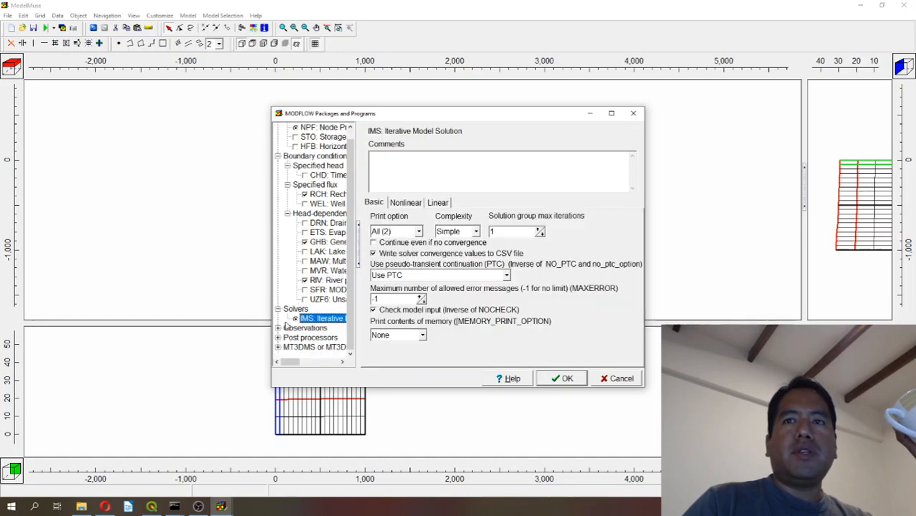
{"action": "left_click", "coordinate": [278, 329]}
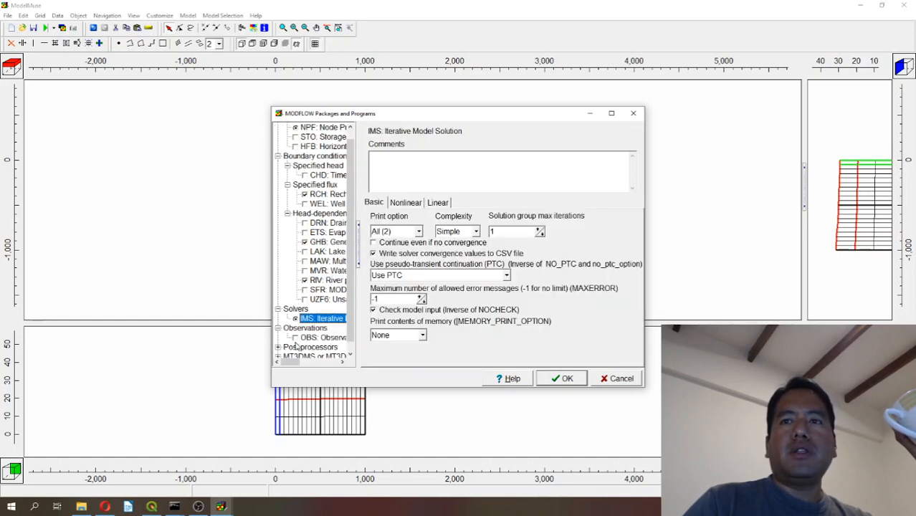
{"action": "left_click", "coordinate": [295, 338]}
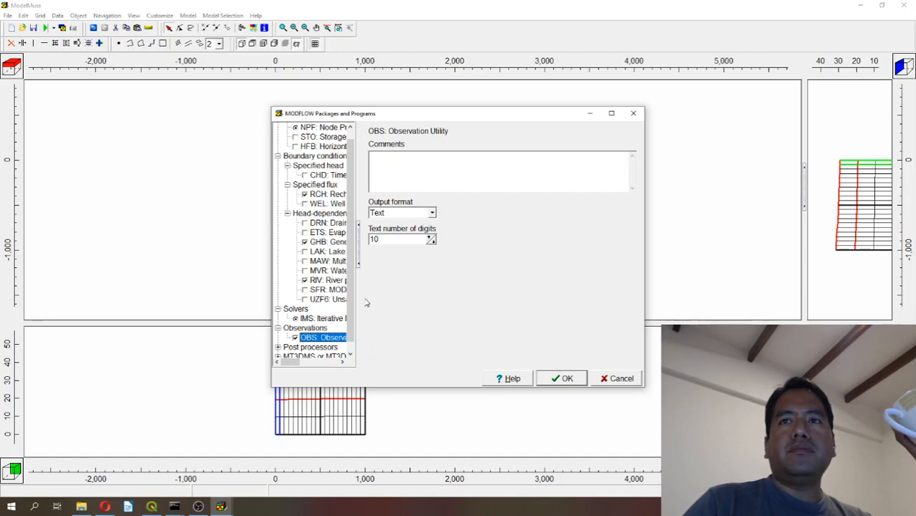
{"action": "left_click", "coordinate": [565, 379]}
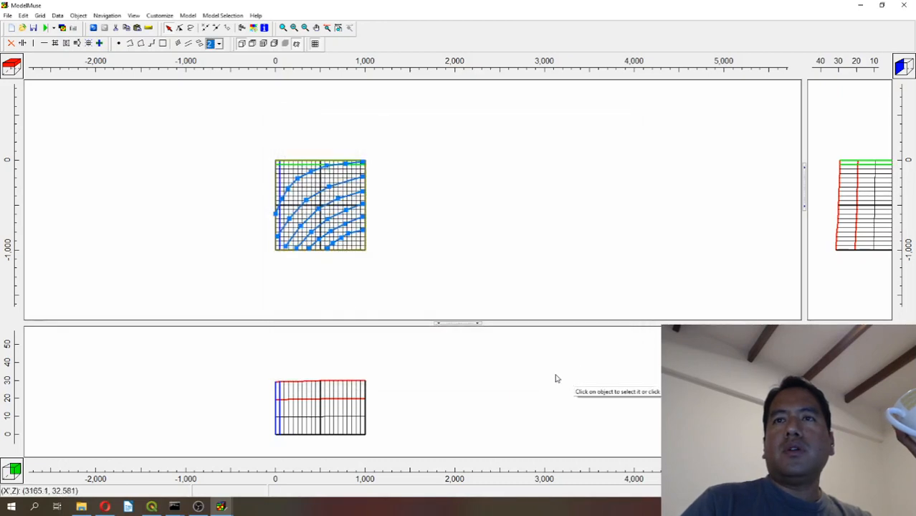
Hide all objects in the model views.
{"action": "left_click", "coordinate": [79, 15]}
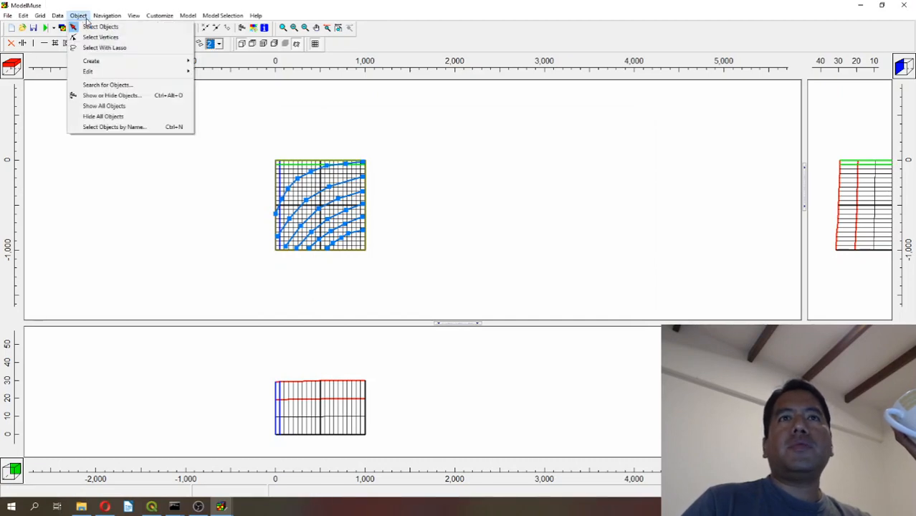
{"action": "left_click", "coordinate": [129, 116]}
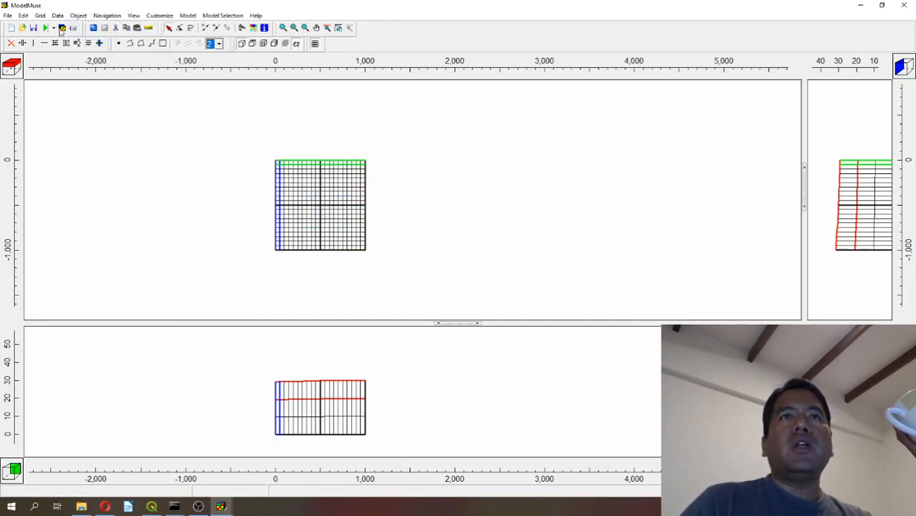
Check the Observation Utility activation in the MODFLOW packages and close them without changes.
{"action": "left_click", "coordinate": [6, 16]}
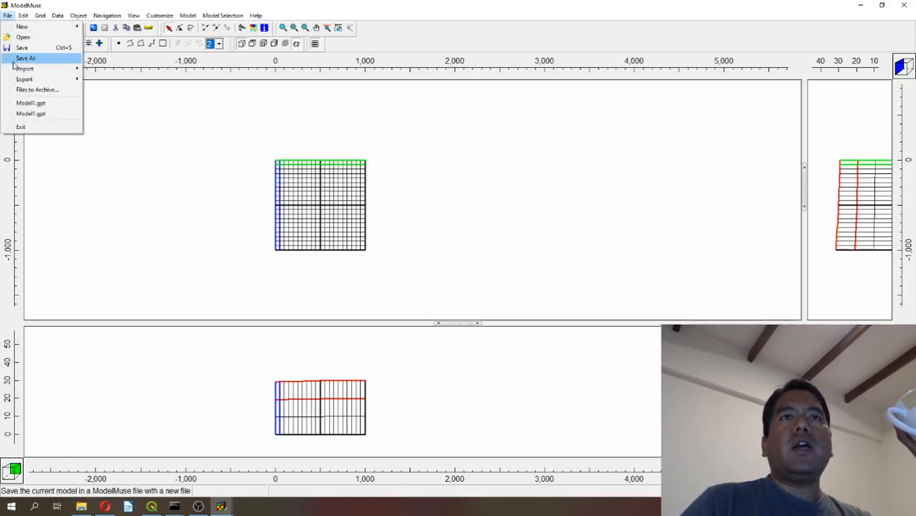
{"action": "mouse_move", "coordinate": [15, 69]}
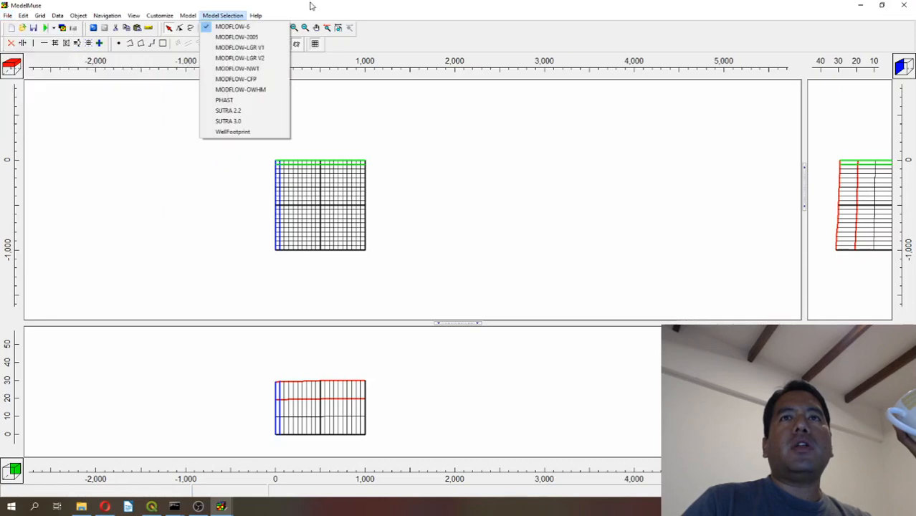
{"action": "left_click", "coordinate": [195, 38]}
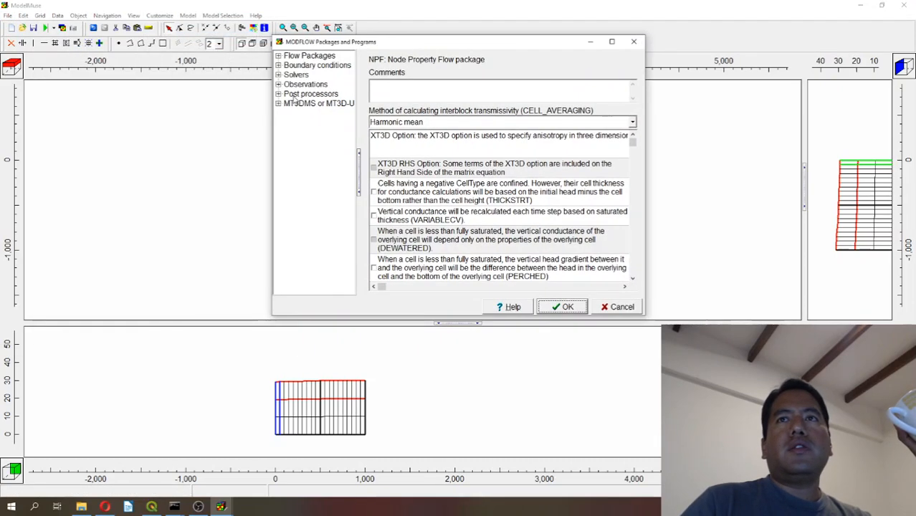
{"action": "left_click", "coordinate": [278, 84]}
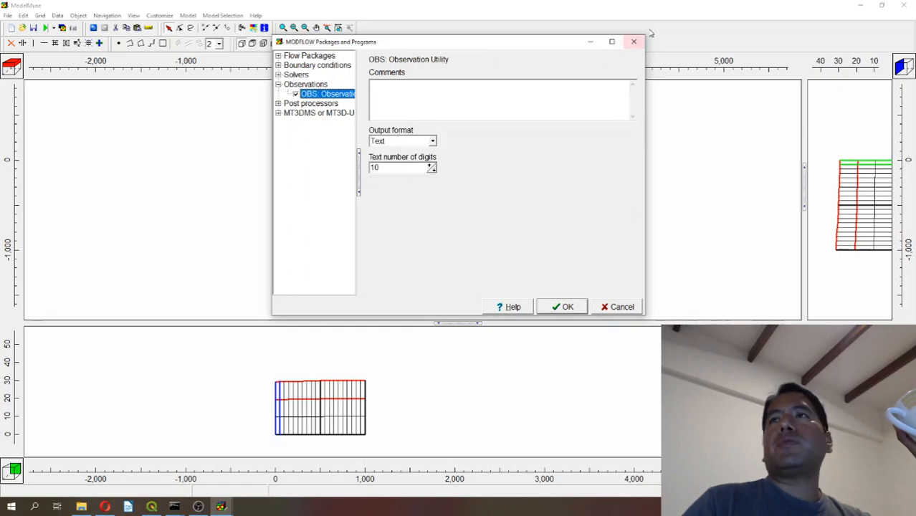
{"action": "left_click", "coordinate": [633, 41]}
Open the modelRegionalFlow.shp shapefile for import.
{"action": "left_click", "coordinate": [9, 16]}
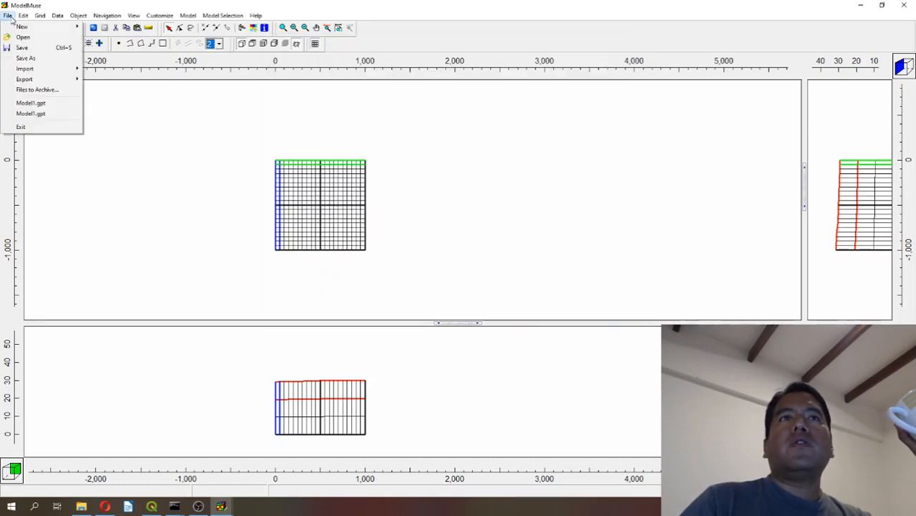
{"action": "mouse_move", "coordinate": [29, 68]}
{"action": "left_click", "coordinate": [123, 80]}
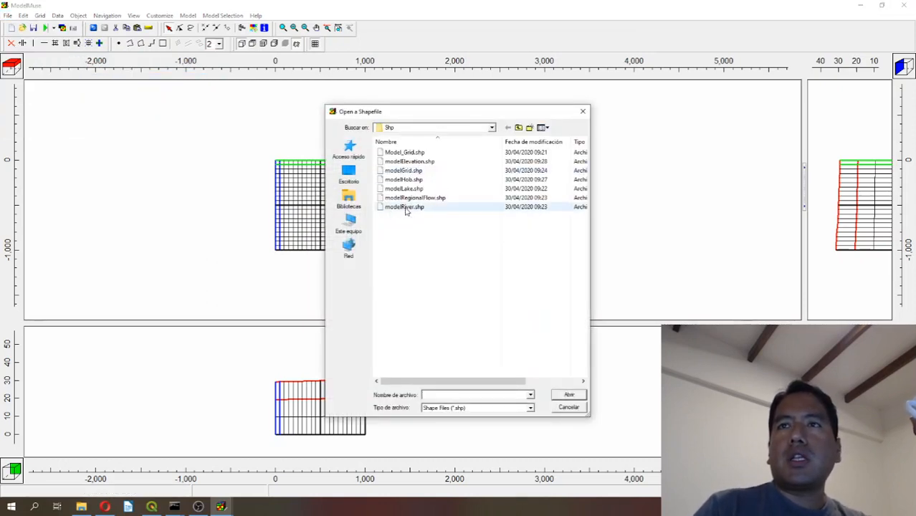
{"action": "double_click", "coordinate": [403, 198]}
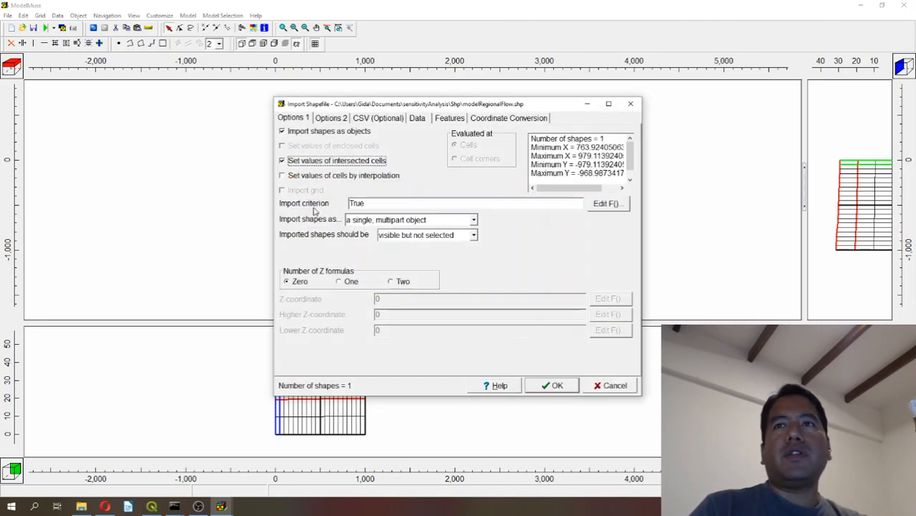
Import the regional flow shape with one Z formula and a Z-coordinate of 32, without importing any attributes as data sets.
{"action": "left_click", "coordinate": [350, 283]}
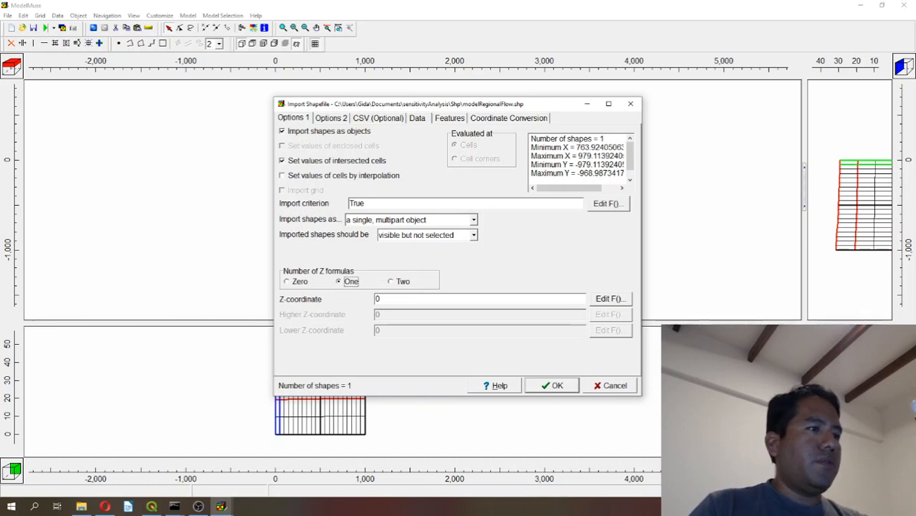
{"action": "left_click", "coordinate": [611, 299]}
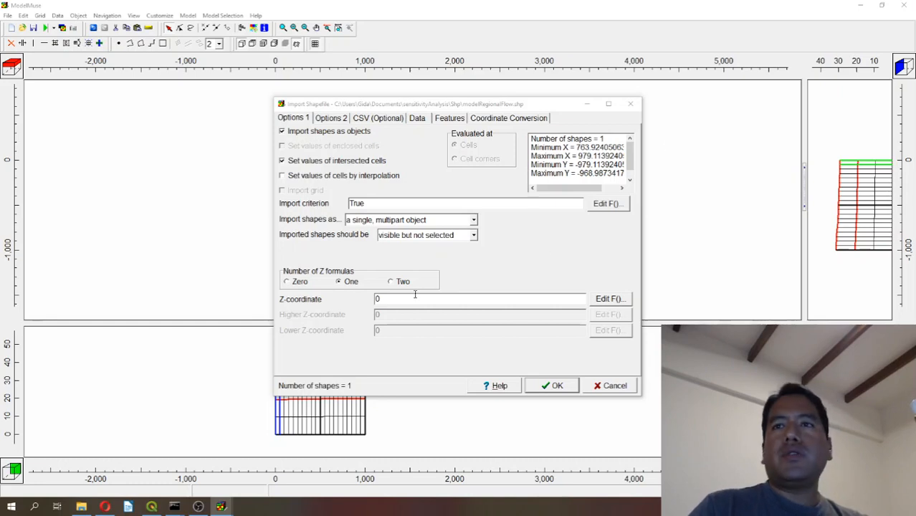
{"action": "left_click_drag", "start_coordinate": [414, 298], "coordinate": [291, 292]}
{"action": "type", "text": "32"}
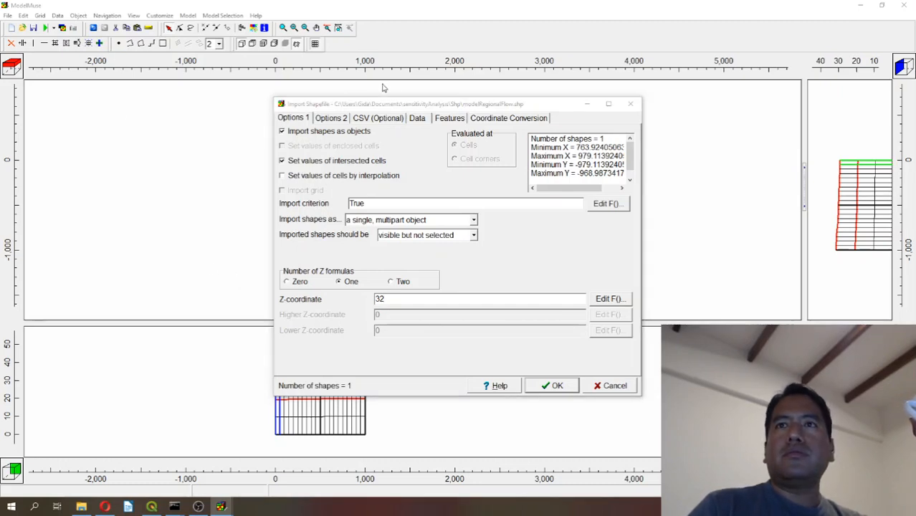
{"action": "left_click", "coordinate": [368, 119]}
{"action": "left_click", "coordinate": [415, 122]}
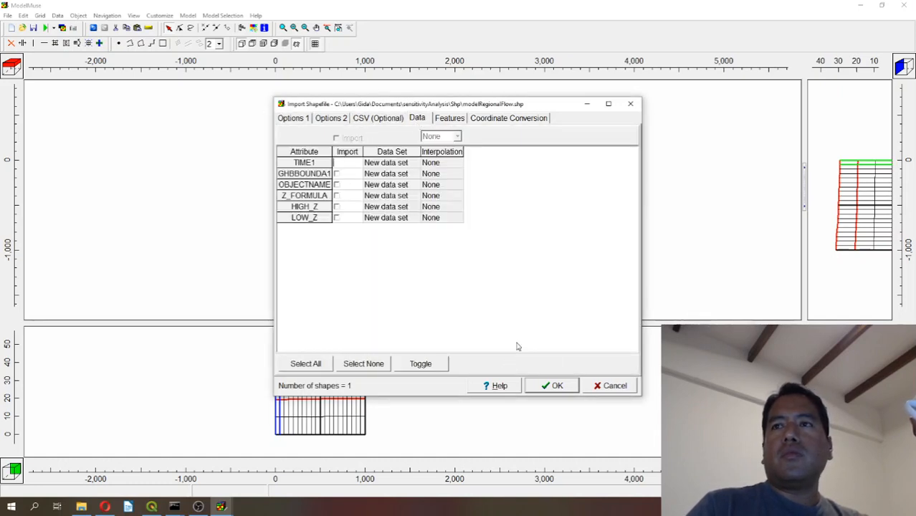
{"action": "left_click", "coordinate": [290, 120]}
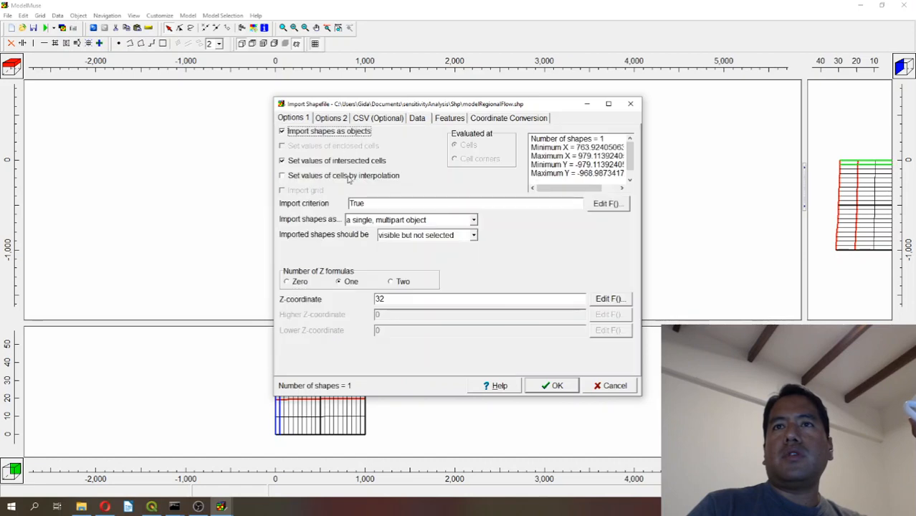
{"action": "left_click", "coordinate": [545, 393]}
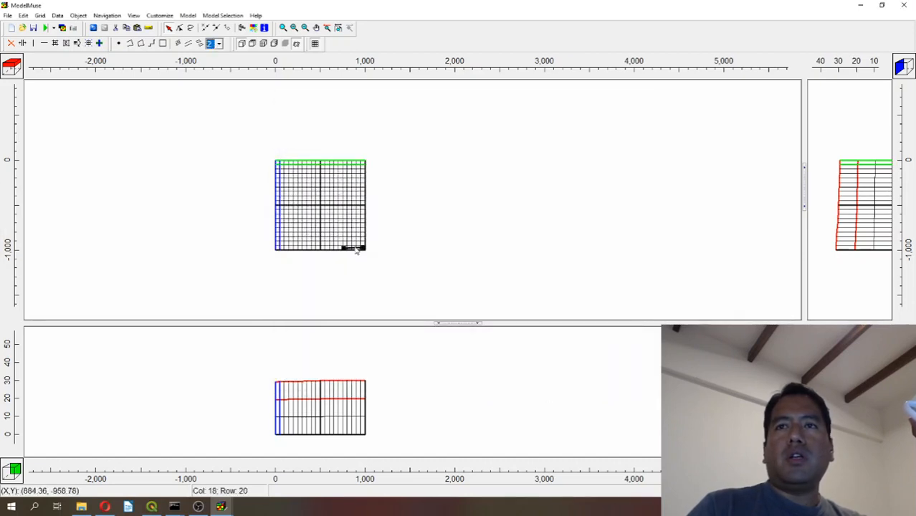
Color the line of the modelRegionalFlow_1 object orange in its object properties.
{"action": "double_click", "coordinate": [356, 248]}
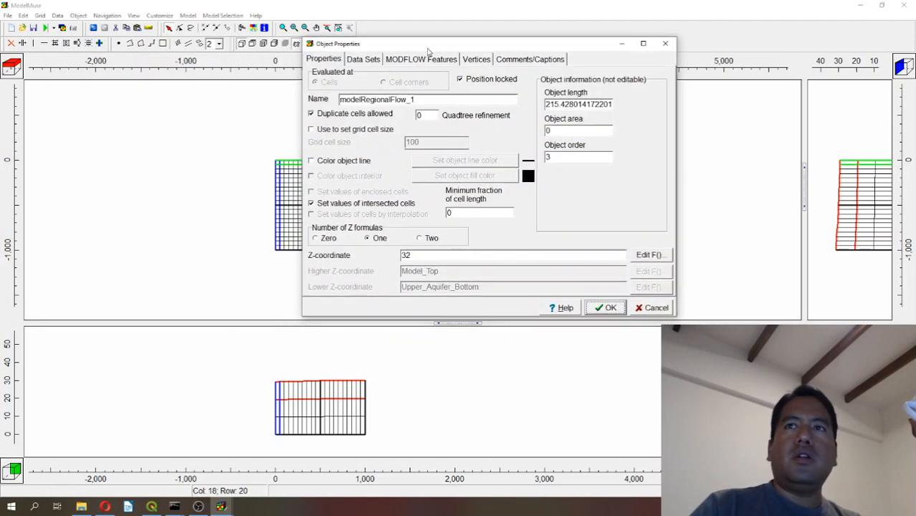
{"action": "left_click", "coordinate": [407, 161]}
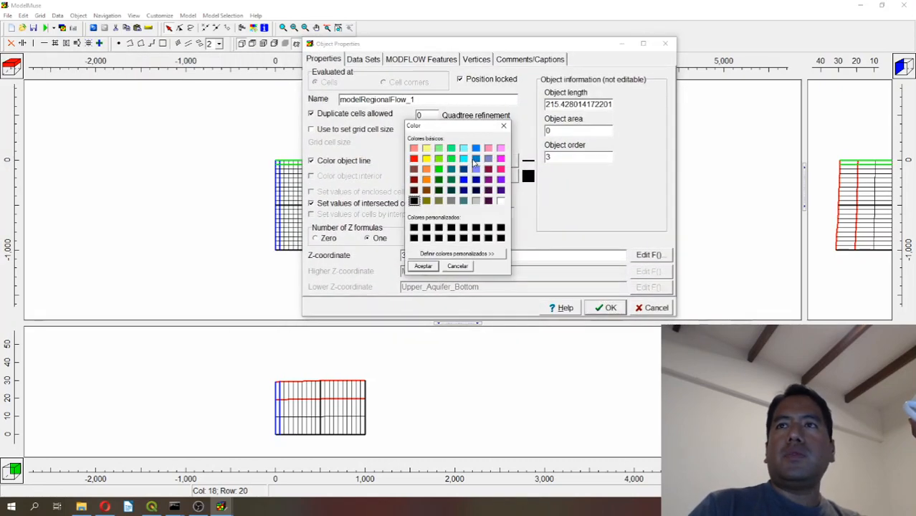
{"action": "left_click", "coordinate": [426, 180]}
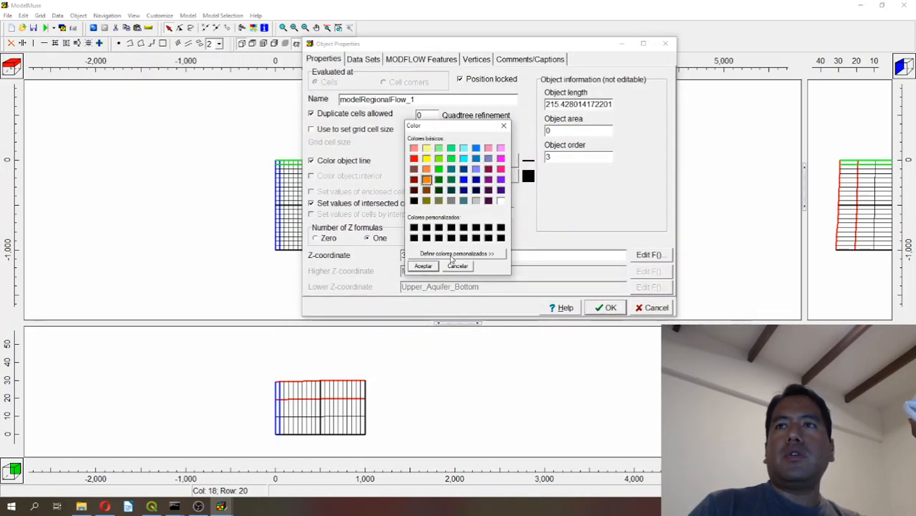
{"action": "left_click", "coordinate": [423, 265]}
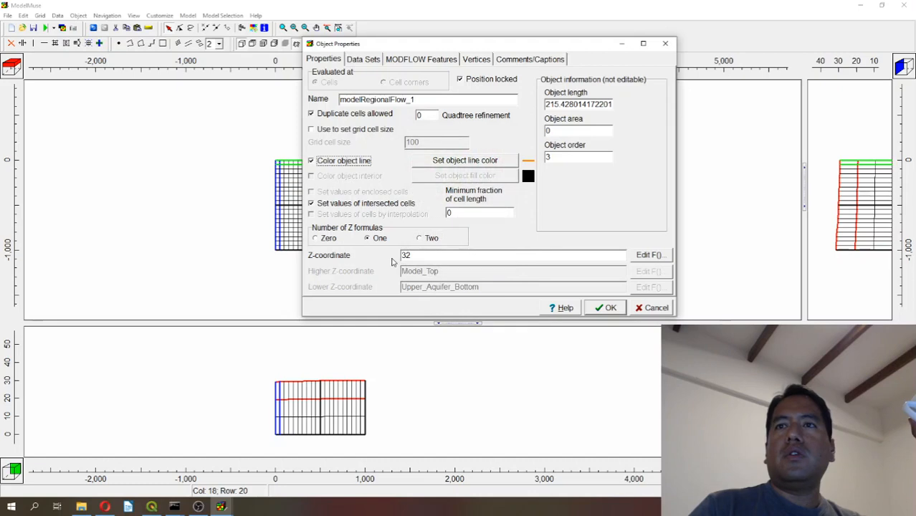
Activate the GHB package for the regional flow object with starting time -1, ending time 0 and a boundary head of 32.
{"action": "left_click", "coordinate": [401, 61]}
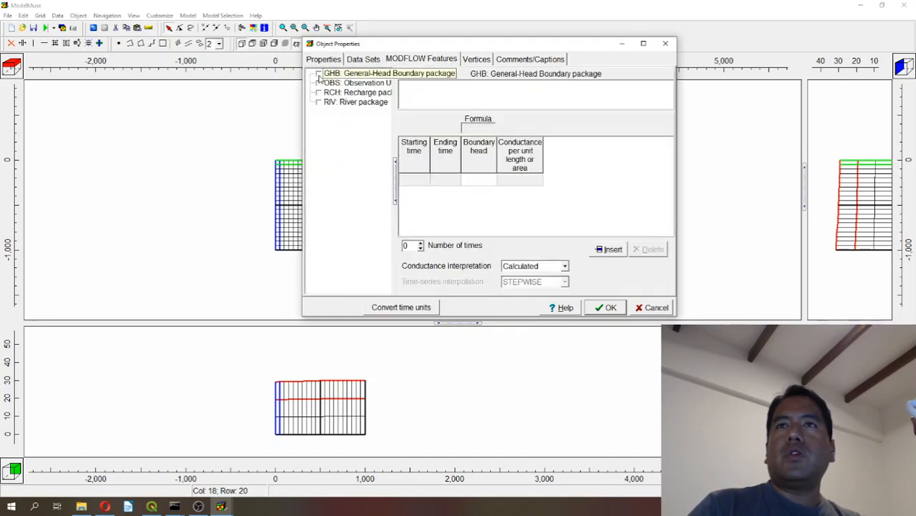
{"action": "left_click", "coordinate": [420, 180]}
{"action": "left_click", "coordinate": [426, 180]}
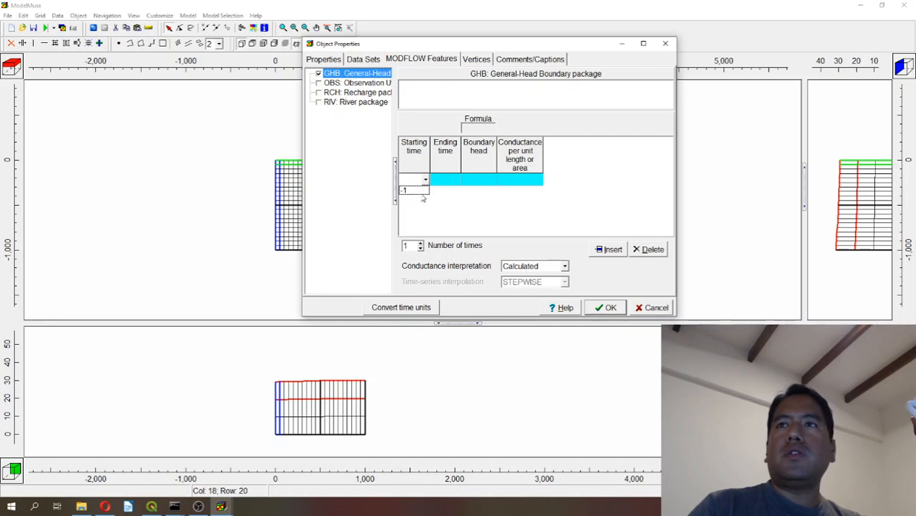
{"action": "left_click", "coordinate": [413, 192]}
{"action": "left_click", "coordinate": [482, 179]}
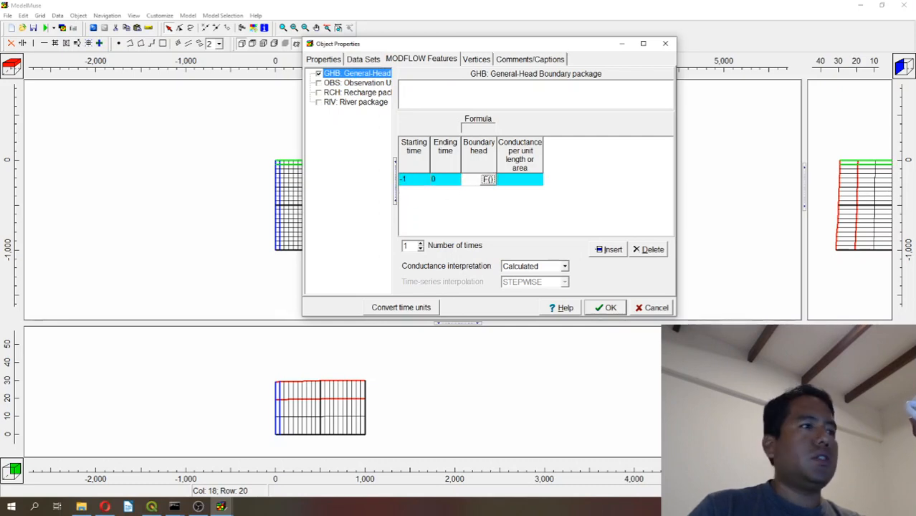
{"action": "type", "text": "32"}
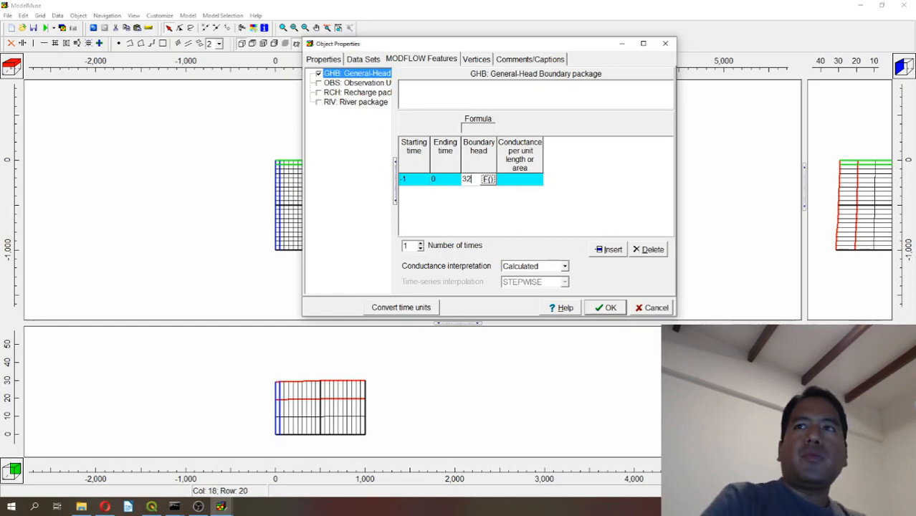
Set the regional flow's conductance interpretation to Direct with a conductance of 0.003 and apply the object properties.
{"action": "left_click", "coordinate": [532, 266]}
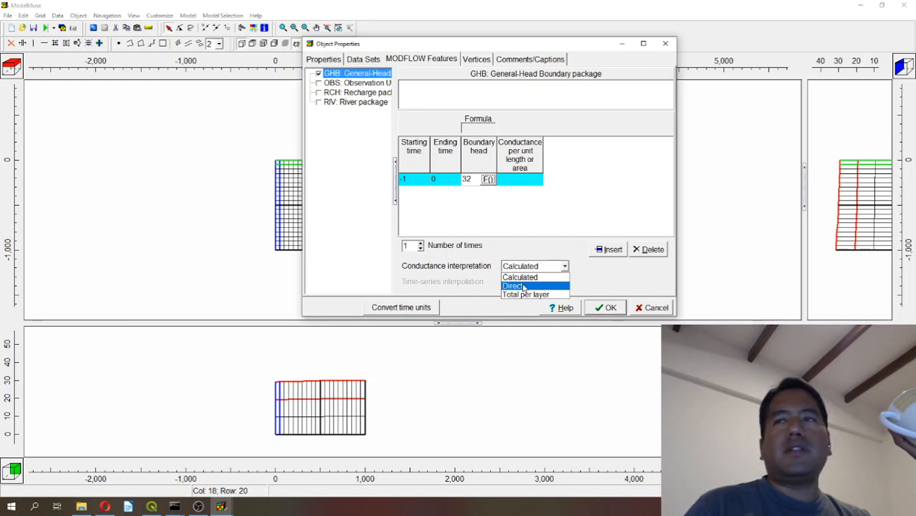
{"action": "left_click", "coordinate": [523, 286]}
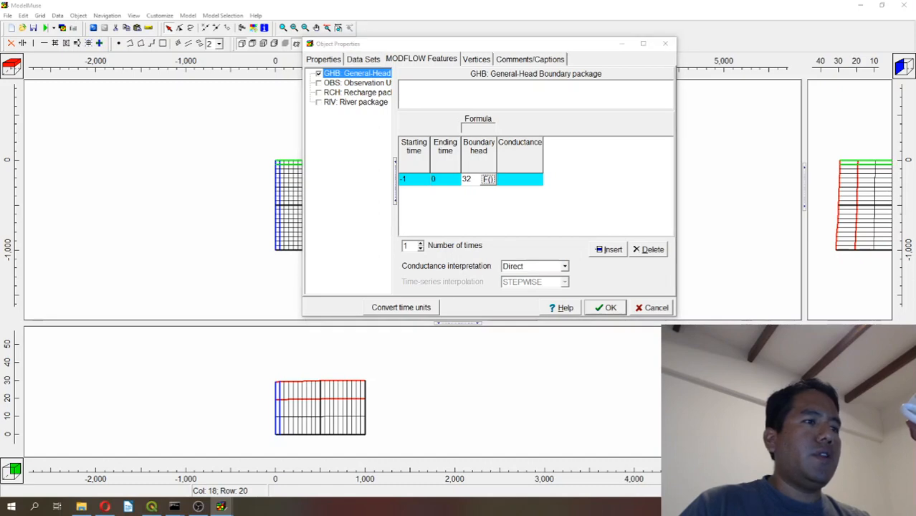
{"action": "left_click", "coordinate": [514, 178]}
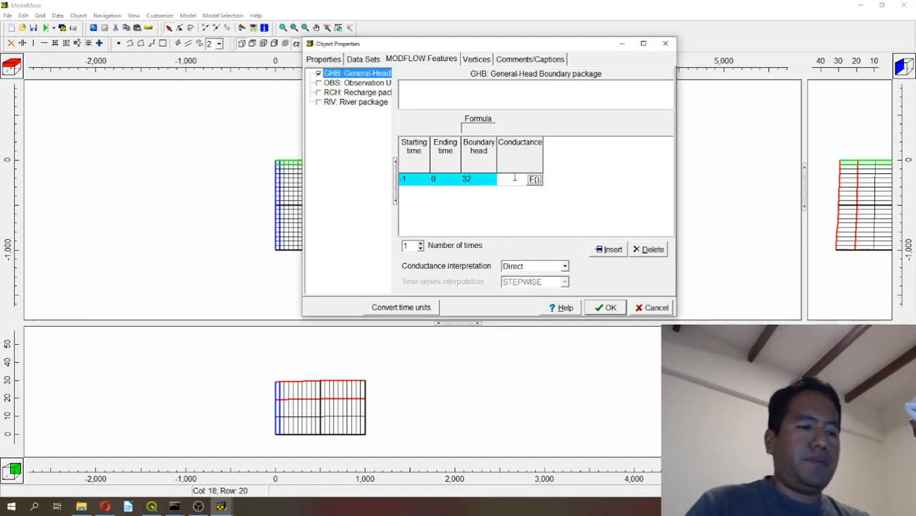
{"action": "type", "text": "0.003"}
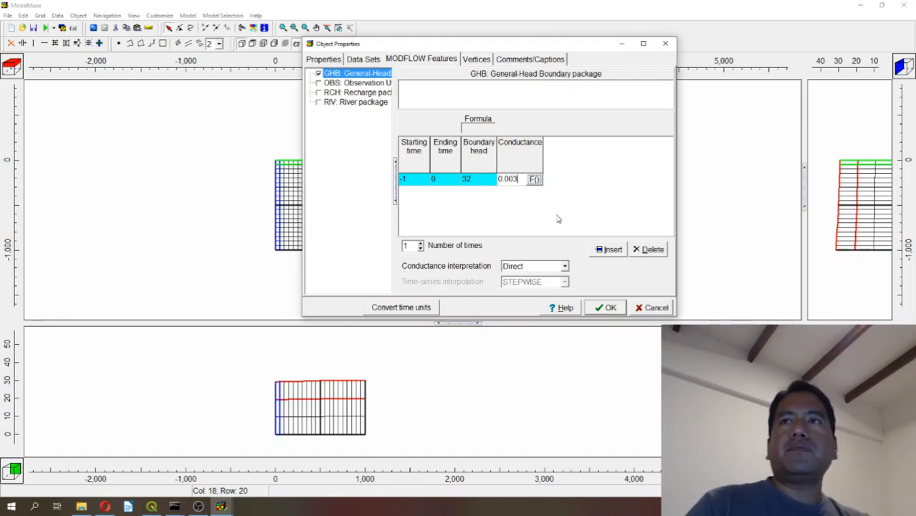
{"action": "left_click", "coordinate": [559, 219]}
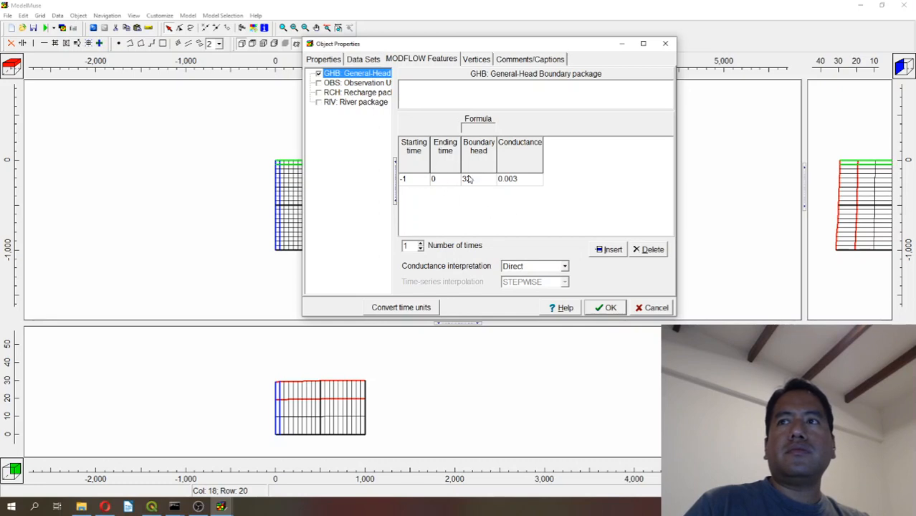
{"action": "left_click", "coordinate": [606, 307]}
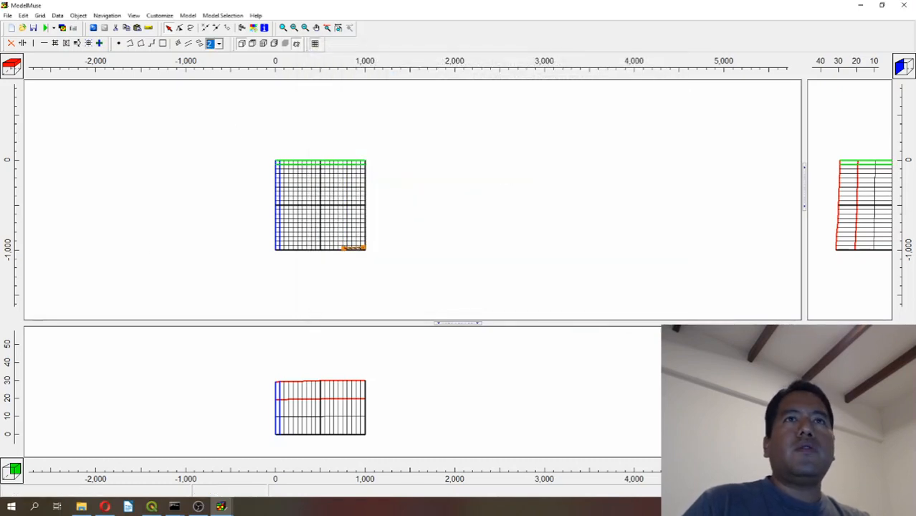
Open the modelLake.shp shapefile for import.
{"action": "left_click", "coordinate": [7, 15]}
{"action": "mouse_move", "coordinate": [32, 68]}
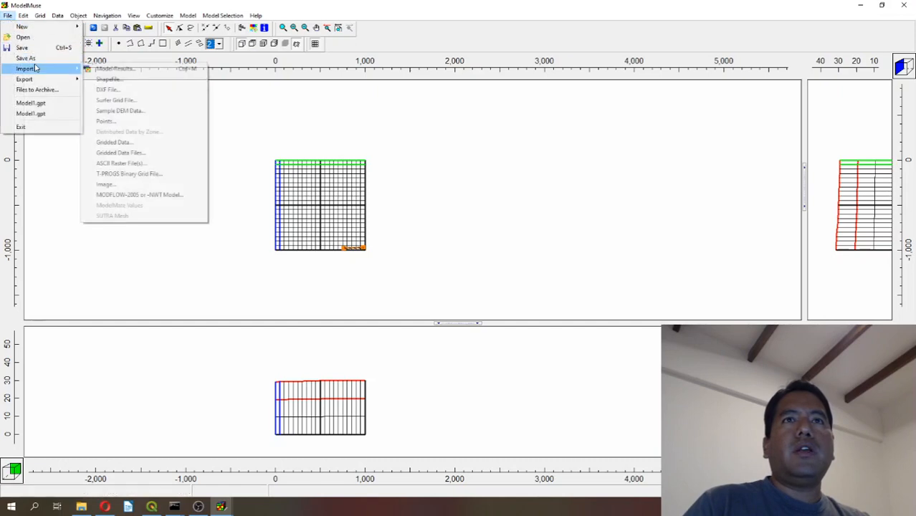
{"action": "left_click", "coordinate": [109, 84]}
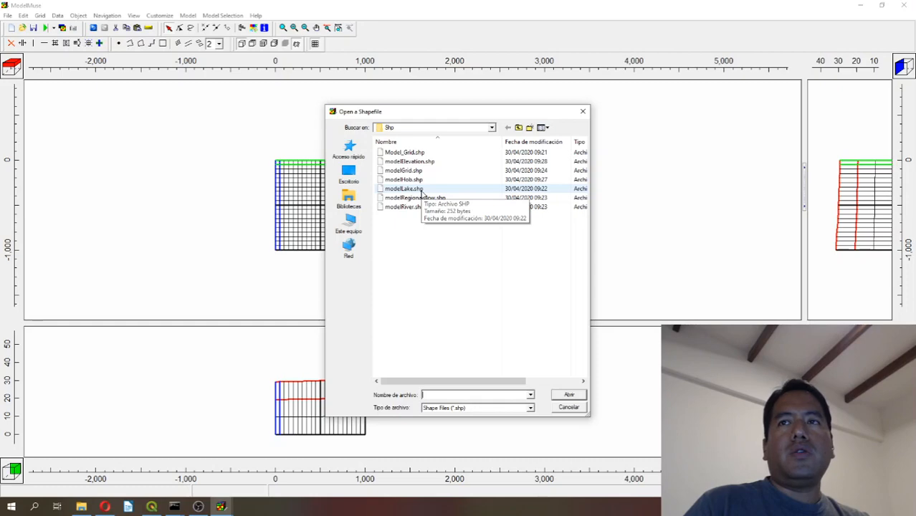
{"action": "double_click", "coordinate": [422, 190]}
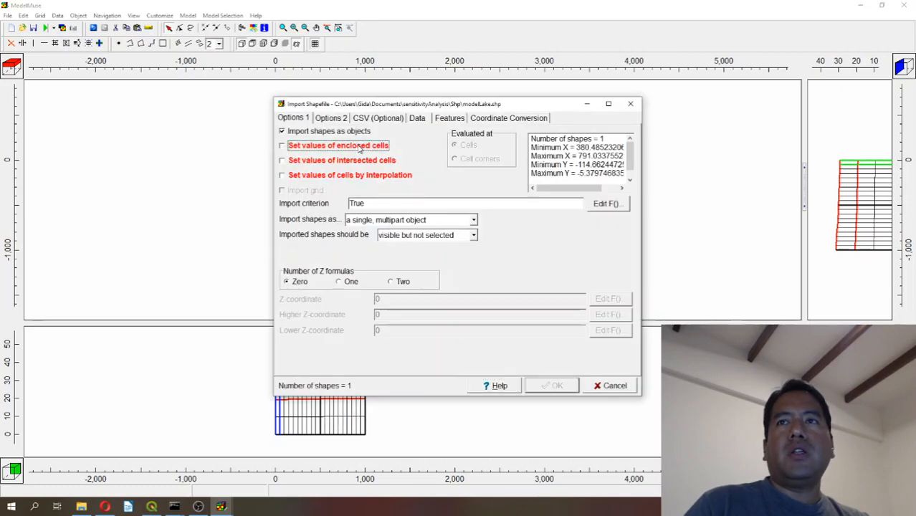
Import the lake shape setting values of enclosed cells, with one Z formula and a Z-coordinate of 29.5.
{"action": "left_click", "coordinate": [360, 147]}
{"action": "left_click", "coordinate": [350, 283]}
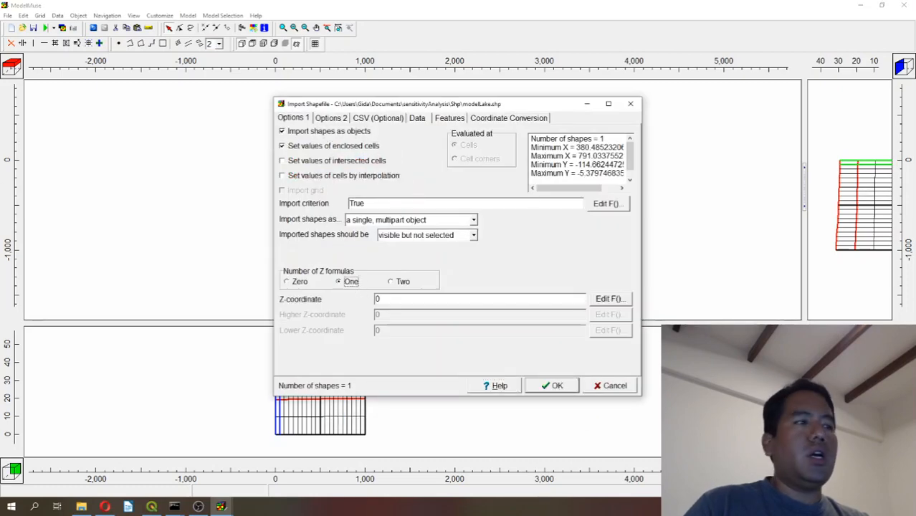
{"action": "left_click", "coordinate": [611, 299]}
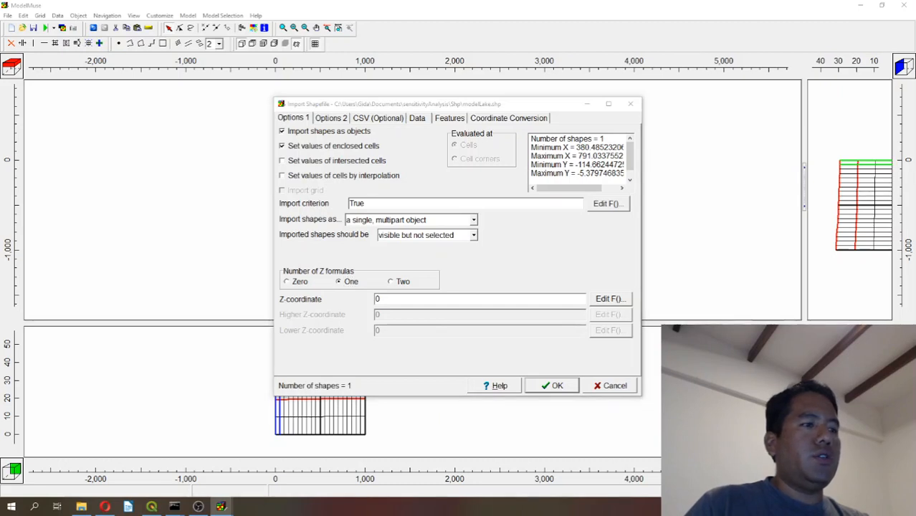
{"action": "left_click_drag", "start_coordinate": [412, 300], "coordinate": [288, 297]}
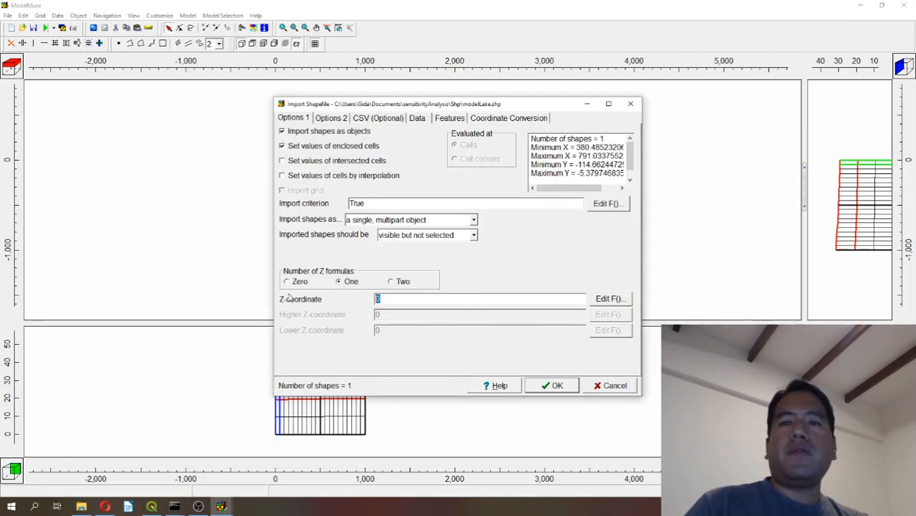
{"action": "type", "text": "29."}
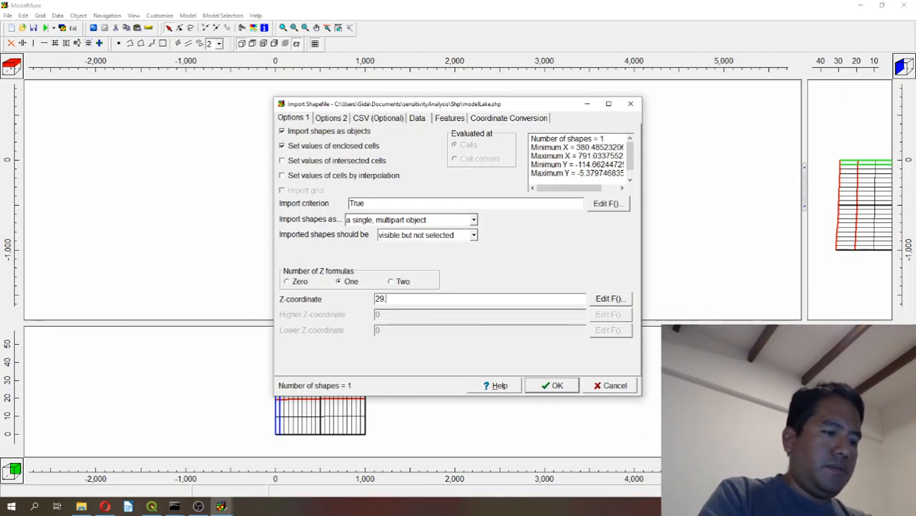
{"action": "type", "text": "5"}
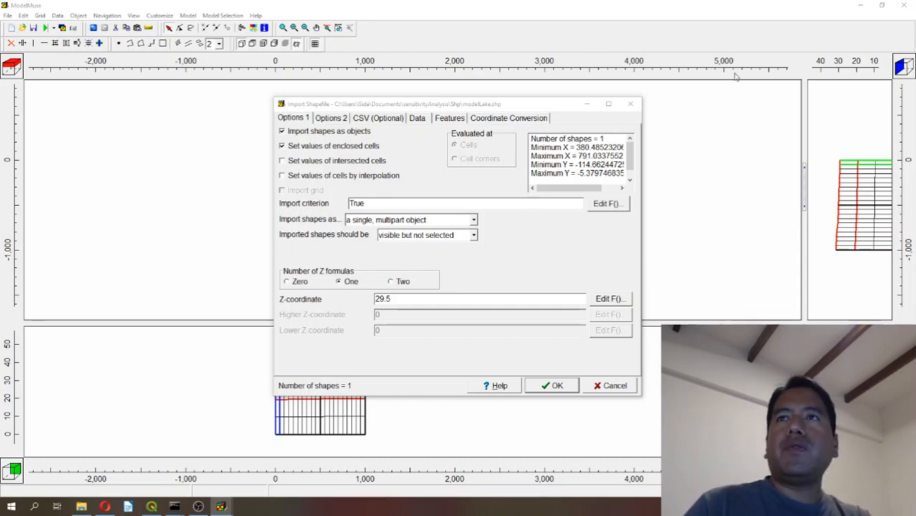
{"action": "left_click", "coordinate": [557, 385]}
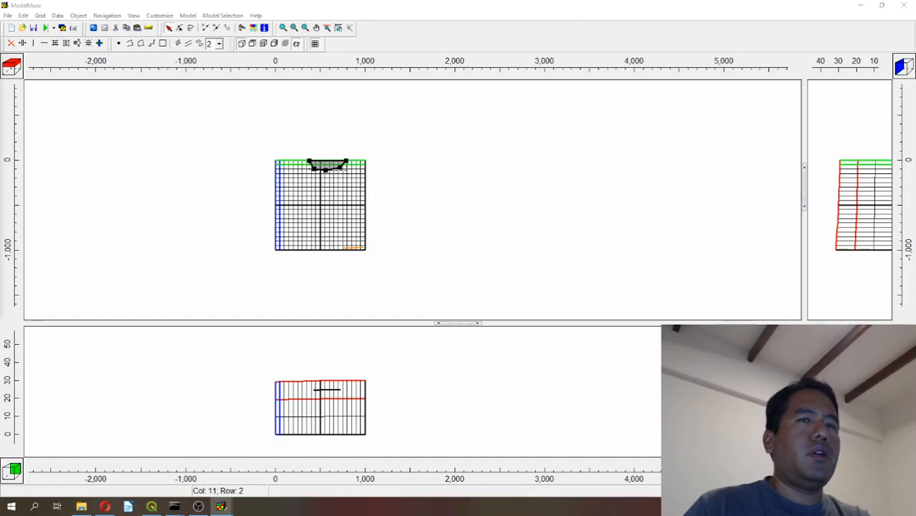
Color the line of the modelLake_1 object blue in its object properties.
{"action": "left_click_drag", "start_coordinate": [591, 53], "coordinate": [434, 76]}
{"action": "left_click", "coordinate": [326, 189]}
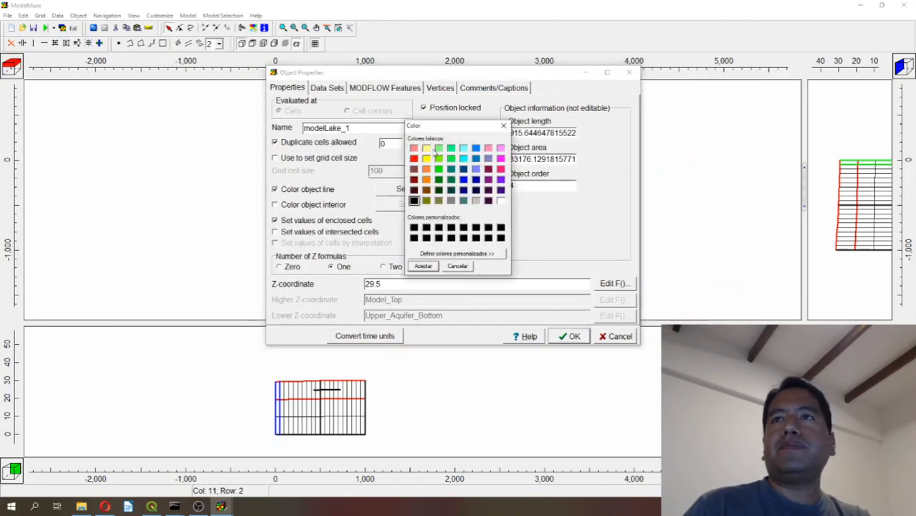
{"action": "left_click", "coordinate": [476, 148]}
{"action": "left_click", "coordinate": [422, 266]}
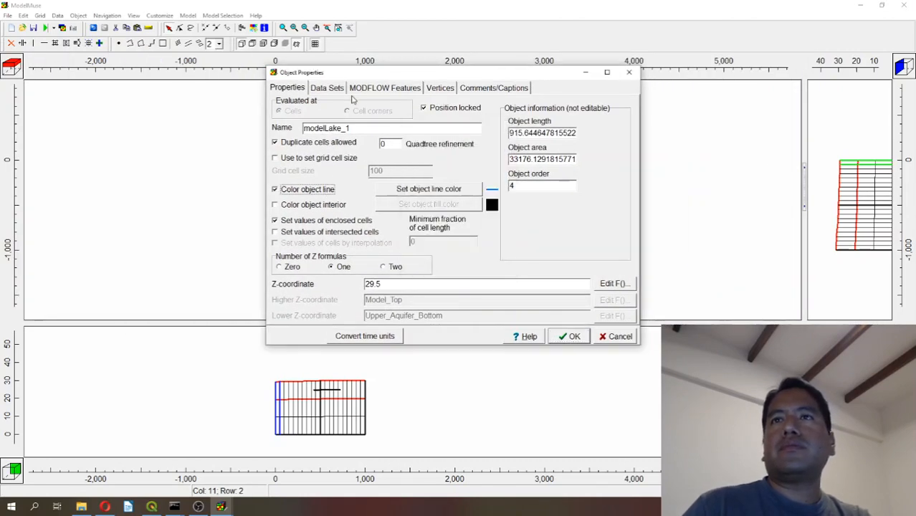
Activate the GHB package for the lake object with starting time -1, ending time 0 and a boundary head of 29.5.
{"action": "left_click", "coordinate": [380, 89]}
{"action": "left_click", "coordinate": [282, 103]}
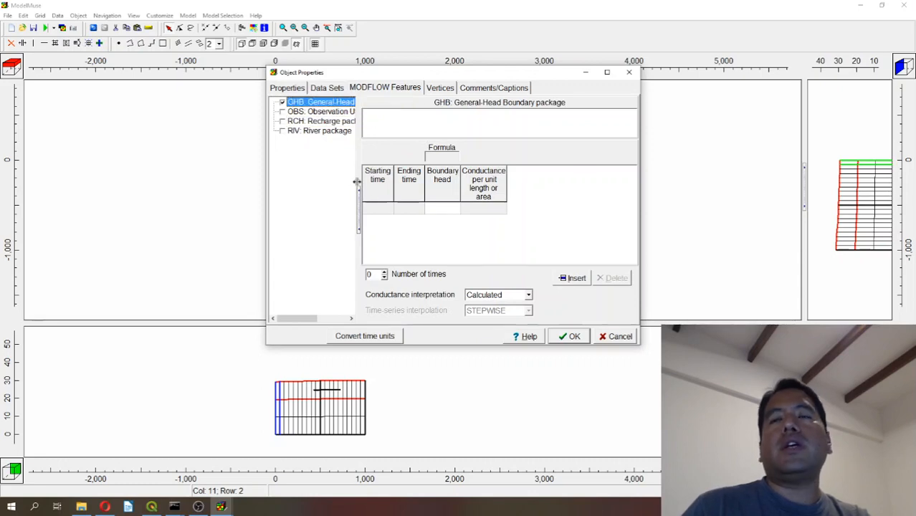
{"action": "left_click", "coordinate": [378, 209]}
{"action": "left_click", "coordinate": [389, 209]}
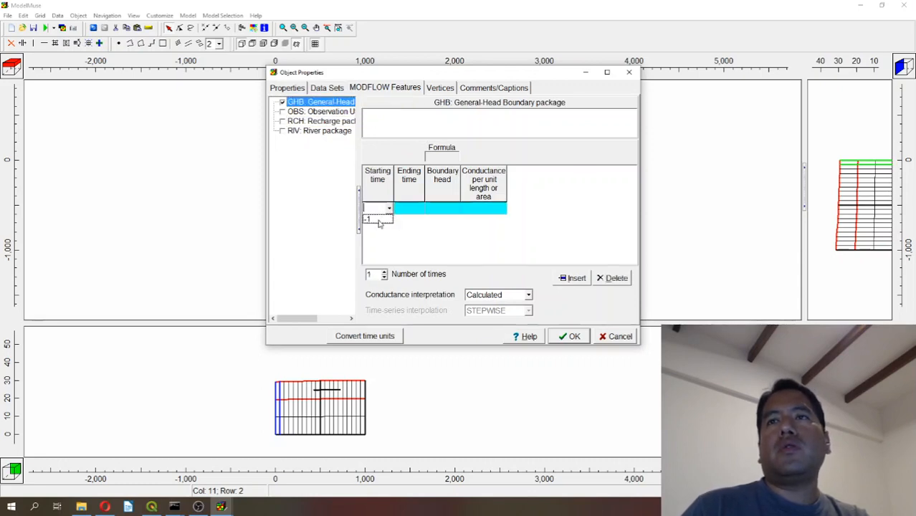
{"action": "left_click", "coordinate": [380, 222]}
{"action": "left_click", "coordinate": [435, 208]}
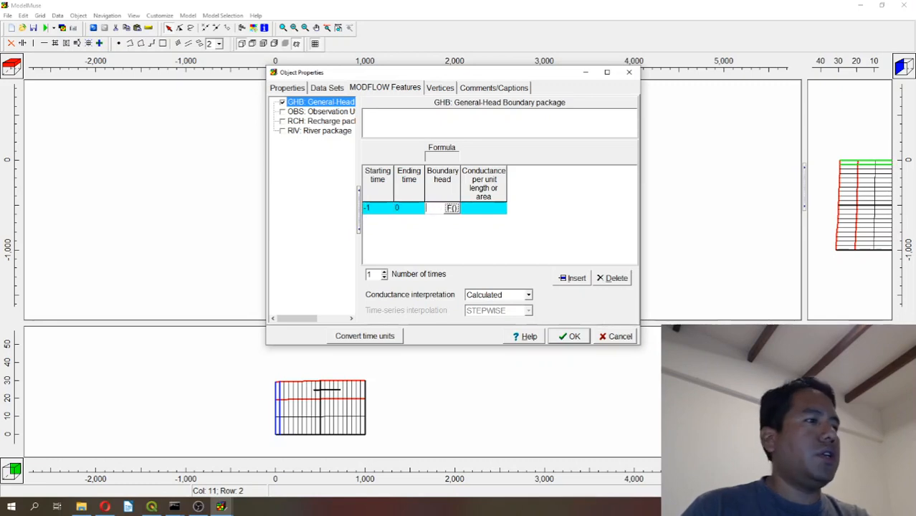
{"action": "type", "text": "29.5"}
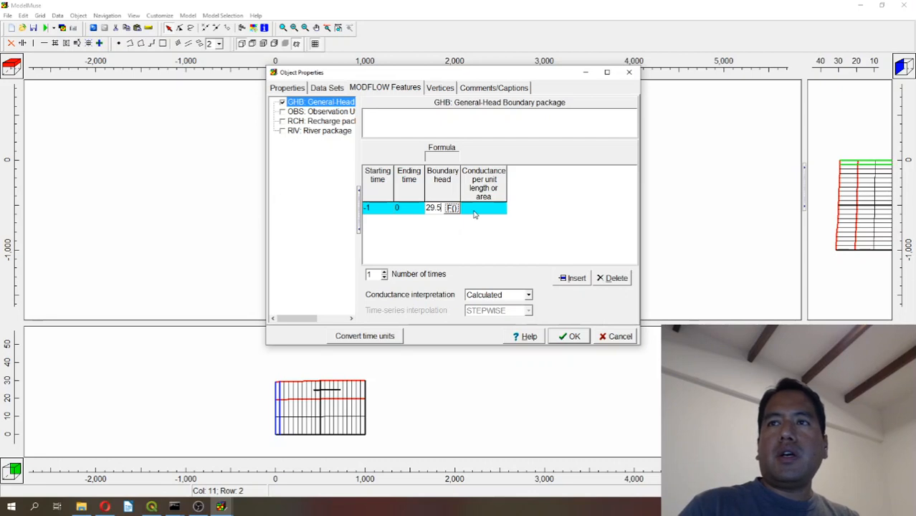
Set the lake's conductance interpretation to Direct with a conductance of 0.002 and apply the object properties.
{"action": "left_click", "coordinate": [473, 295]}
{"action": "left_click", "coordinate": [481, 315]}
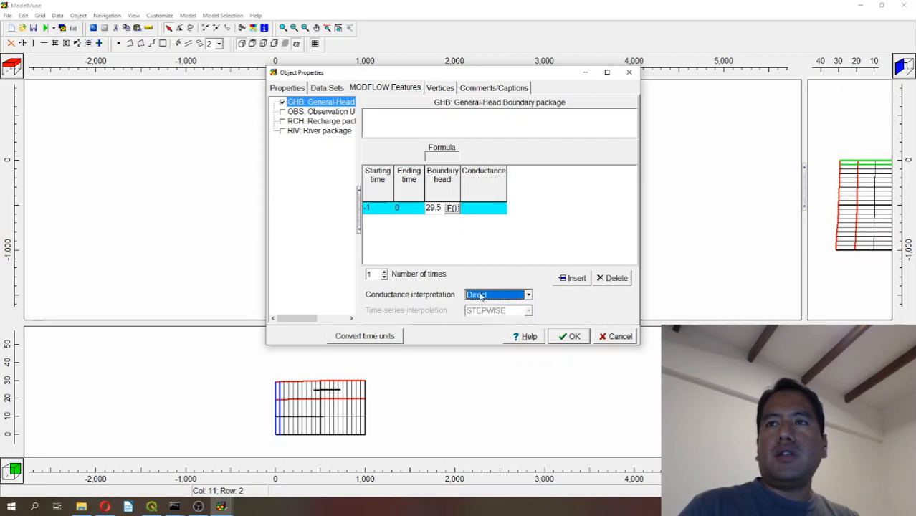
{"action": "left_click", "coordinate": [484, 208]}
{"action": "type", "text": "0"}
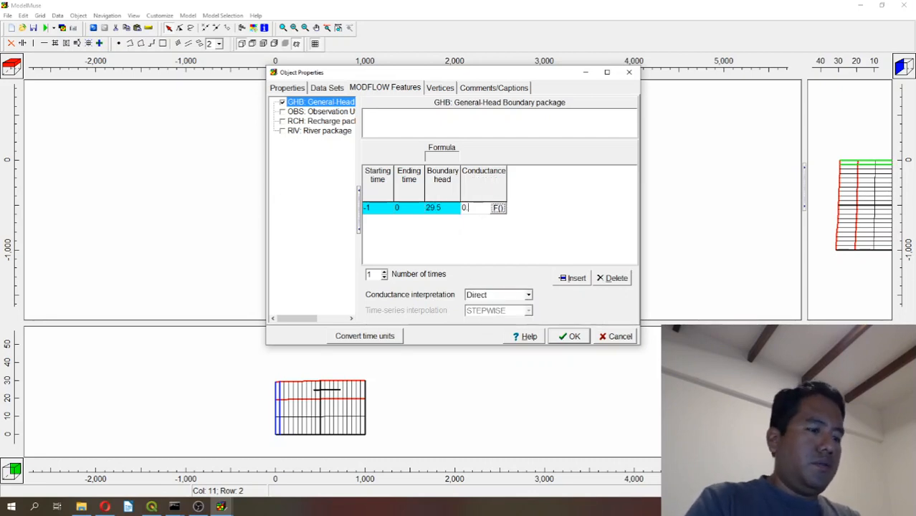
{"action": "type", "text": ".002"}
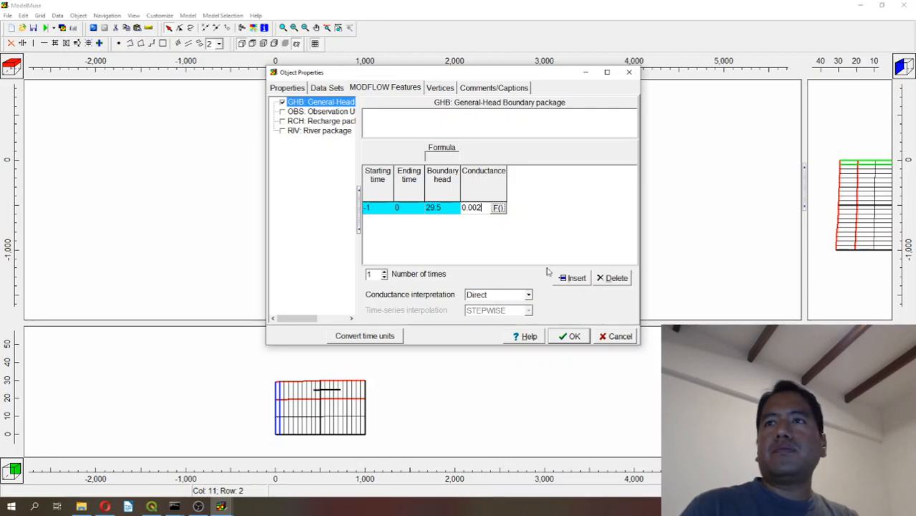
{"action": "left_click", "coordinate": [570, 337]}
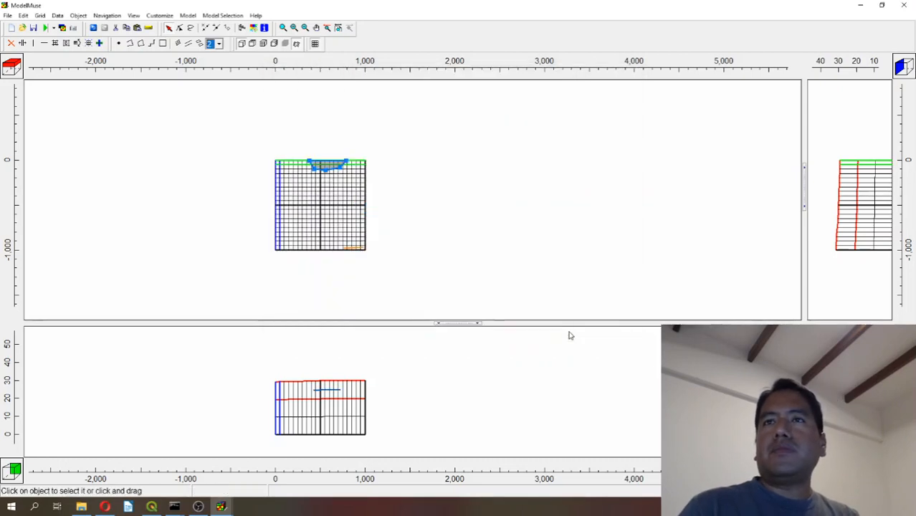
Open the modelRiver.shp shapefile for import.
{"action": "left_click", "coordinate": [7, 15]}
{"action": "mouse_move", "coordinate": [68, 69]}
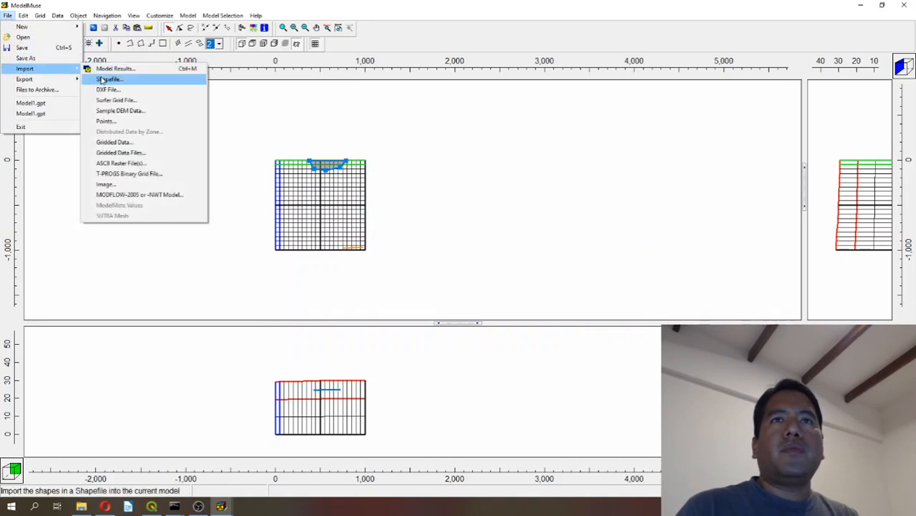
{"action": "left_click", "coordinate": [102, 80]}
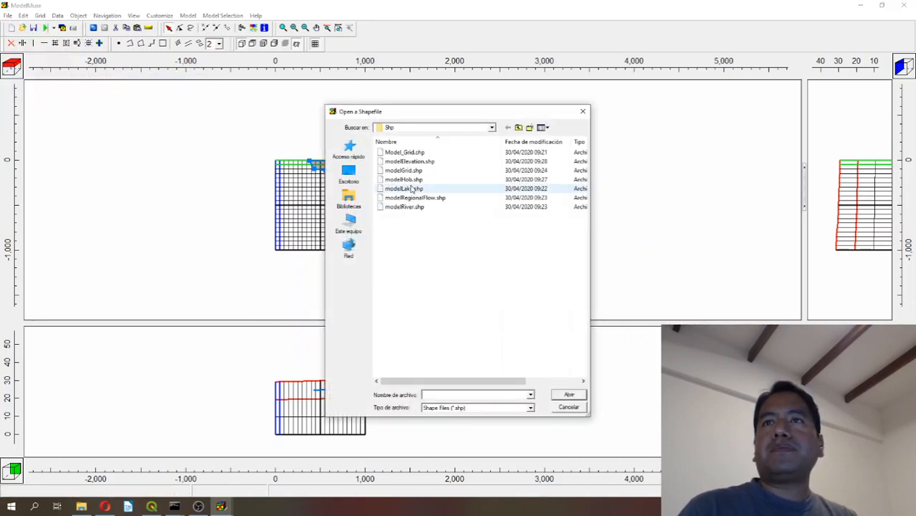
{"action": "double_click", "coordinate": [414, 206]}
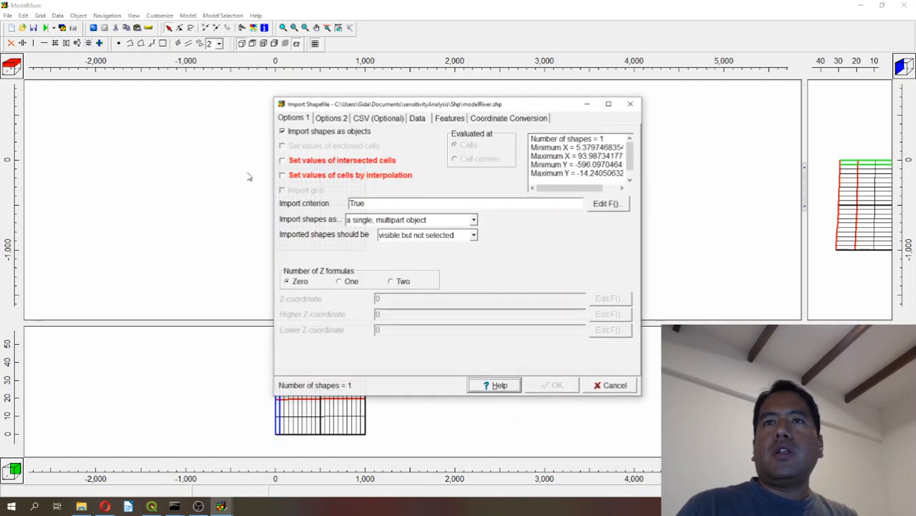
Set the river shapefile to import as a single, multipart object that sets values of intersected cells.
{"action": "left_click", "coordinate": [319, 162]}
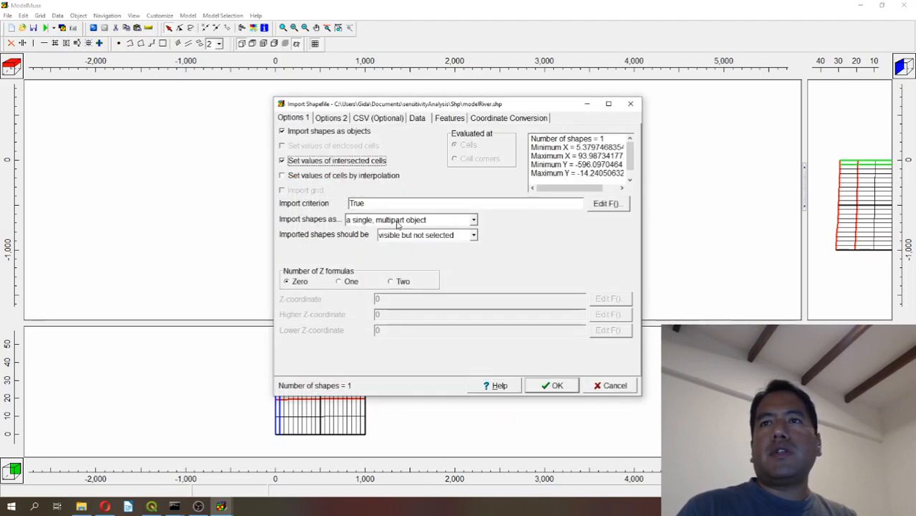
{"action": "left_click", "coordinate": [398, 222]}
{"action": "left_click", "coordinate": [398, 223]}
{"action": "left_click", "coordinate": [398, 220]}
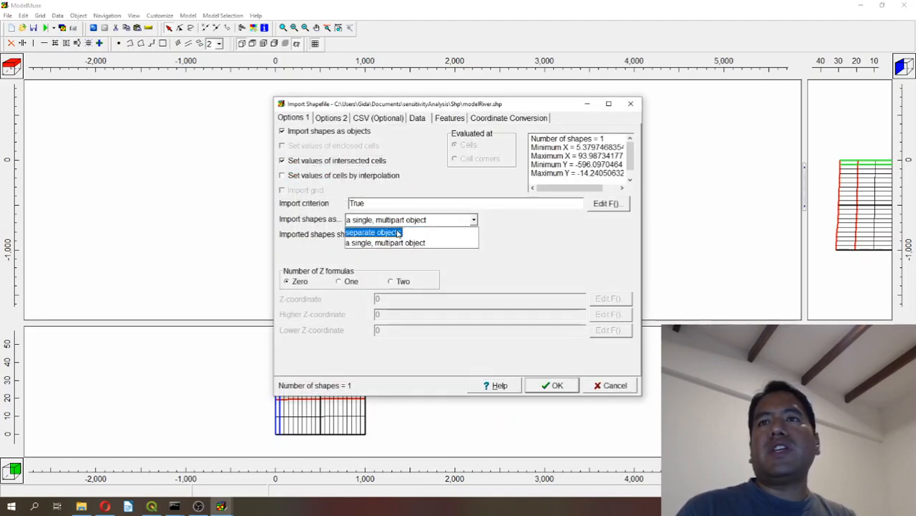
{"action": "left_click", "coordinate": [397, 232]}
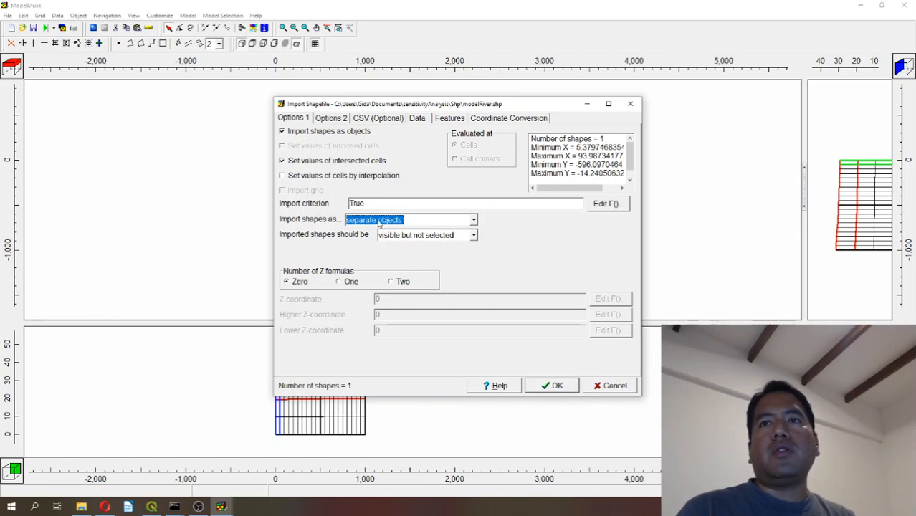
{"action": "left_click", "coordinate": [380, 224]}
{"action": "left_click", "coordinate": [381, 244]}
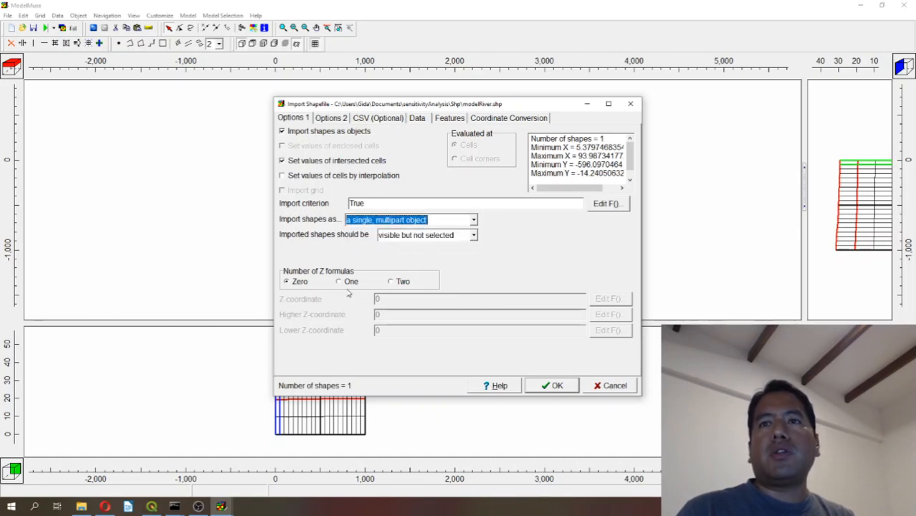
Give the river one Z formula with a Z-coordinate of 29.5 and complete the shapefile import.
{"action": "left_click", "coordinate": [349, 282]}
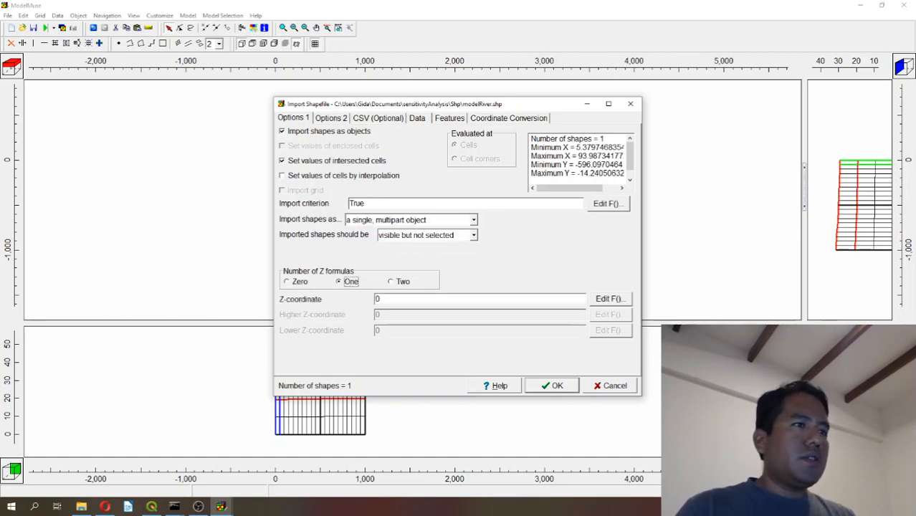
{"action": "left_click", "coordinate": [611, 299]}
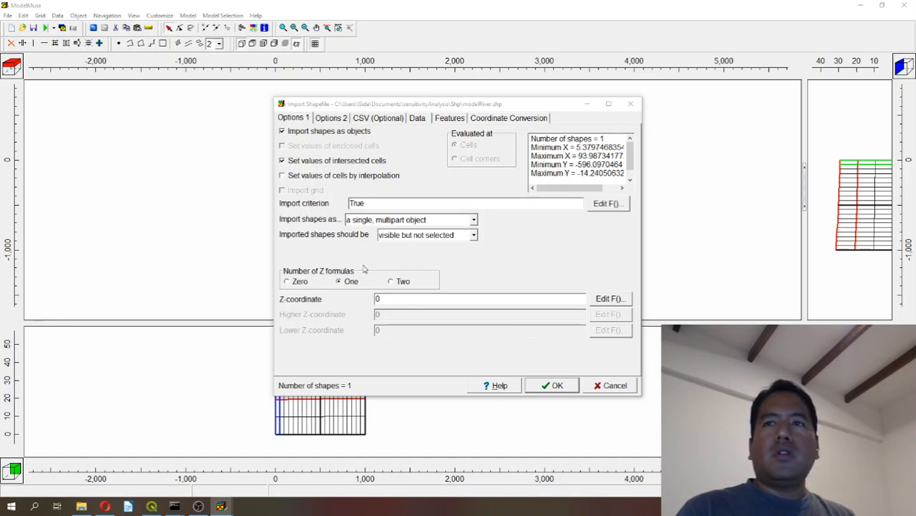
{"action": "left_click", "coordinate": [387, 299]}
{"action": "type", "text": "29"}
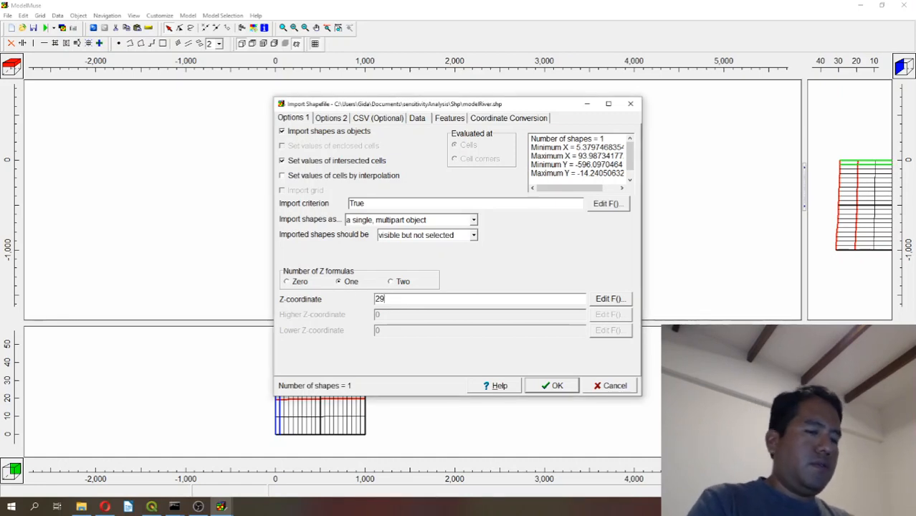
{"action": "type", "text": ".5"}
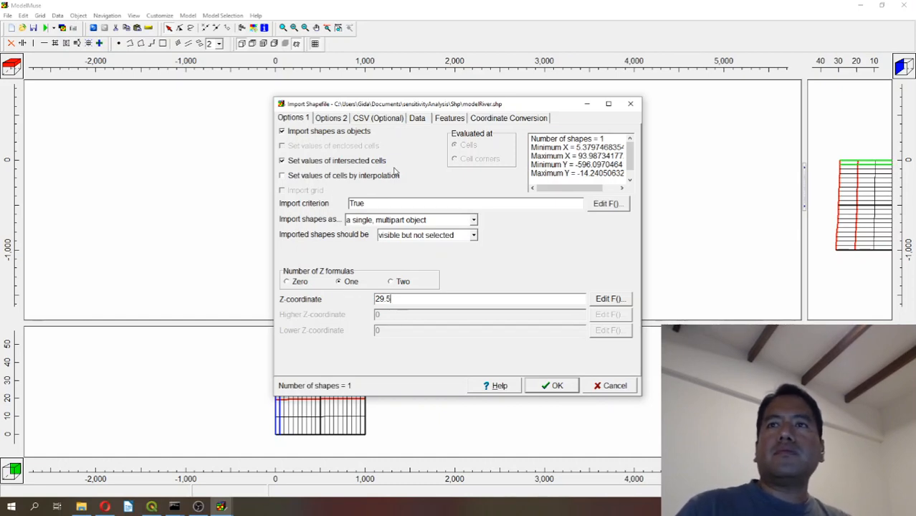
{"action": "left_click", "coordinate": [551, 385]}
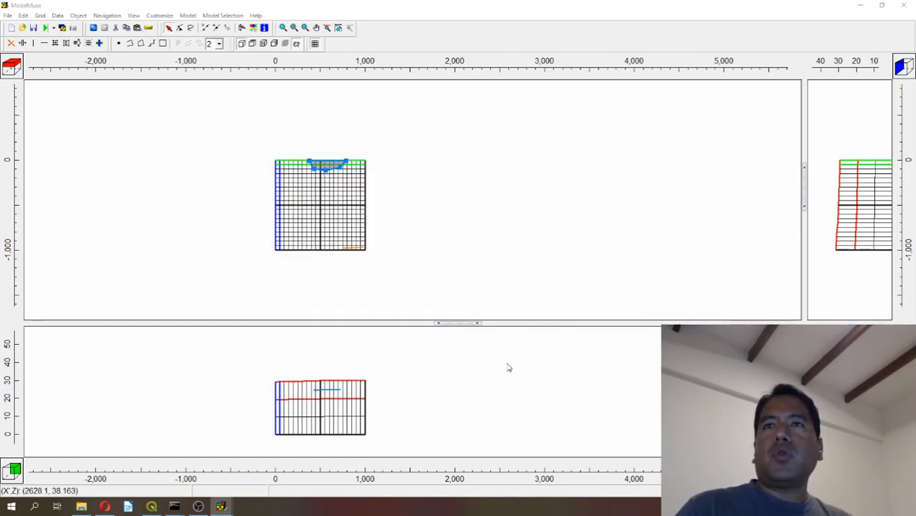
Color the line of the modelRiver_1 object blue in its object properties.
{"action": "left_click", "coordinate": [284, 187]}
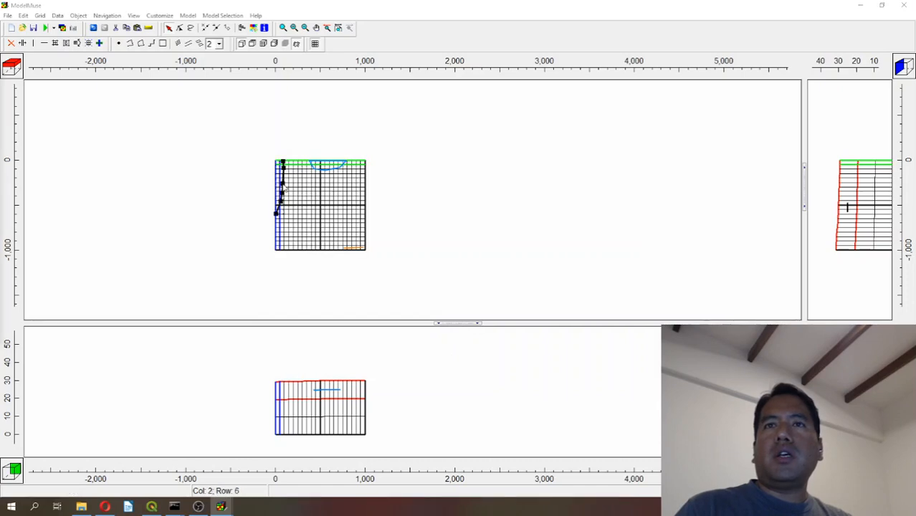
{"action": "double_click", "coordinate": [283, 186]}
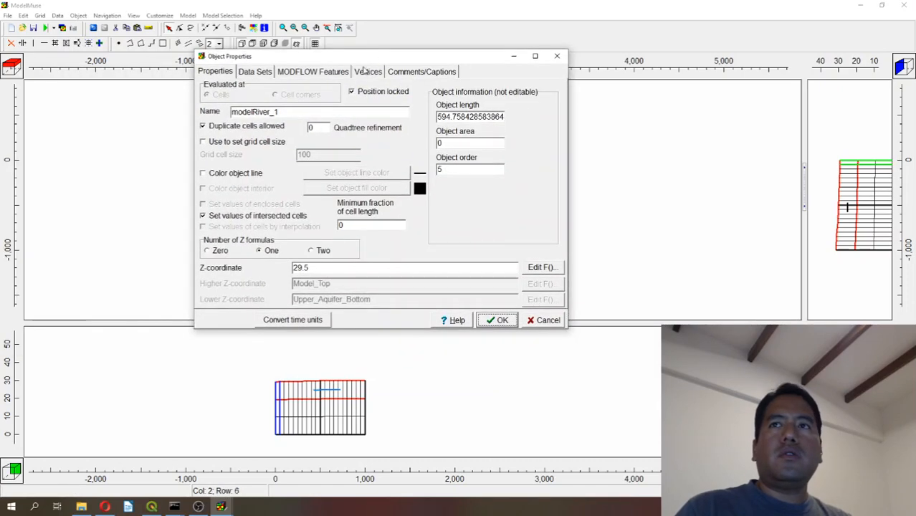
{"action": "left_click", "coordinate": [257, 174]}
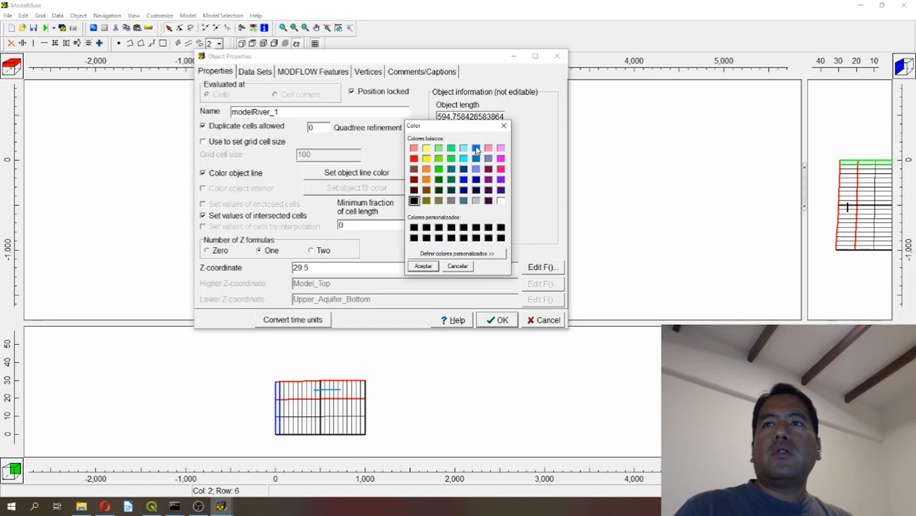
{"action": "left_click", "coordinate": [476, 148]}
{"action": "left_click", "coordinate": [424, 267]}
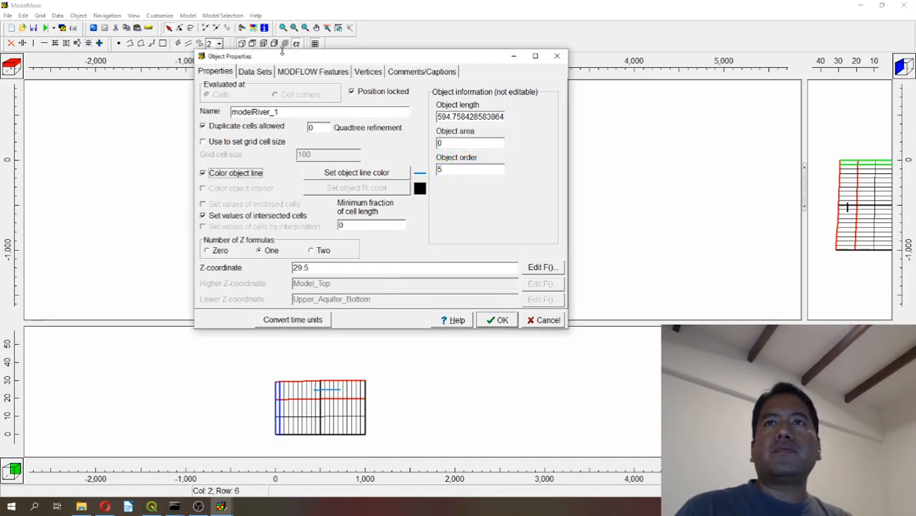
{"action": "left_click", "coordinate": [313, 72]}
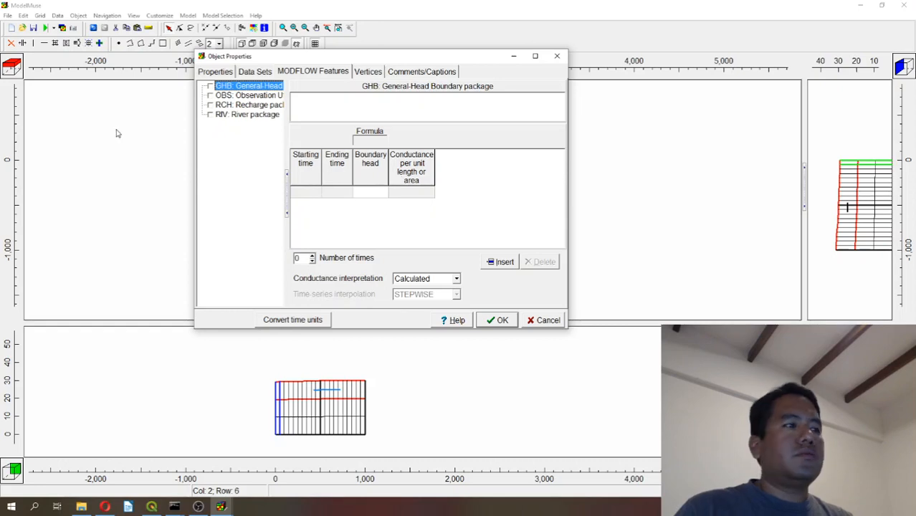
{"action": "left_click", "coordinate": [217, 73]}
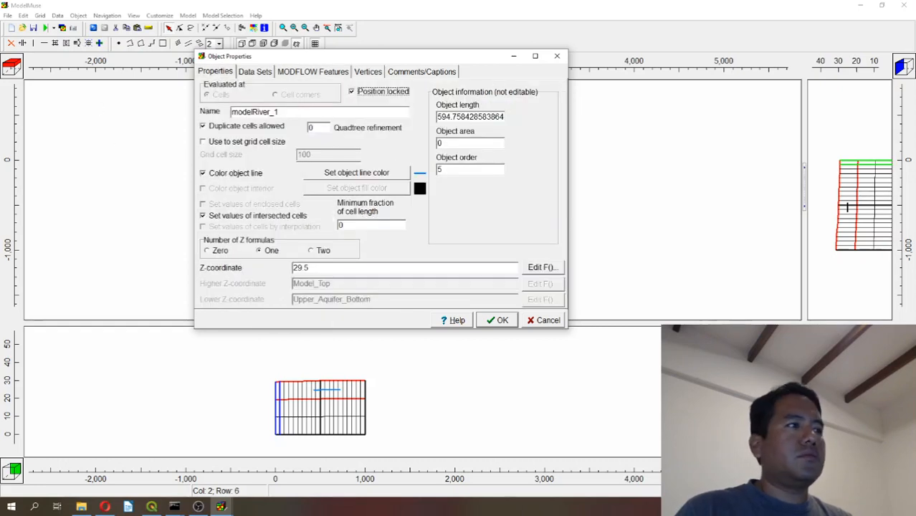
{"action": "key", "text": "alt+Tab"}
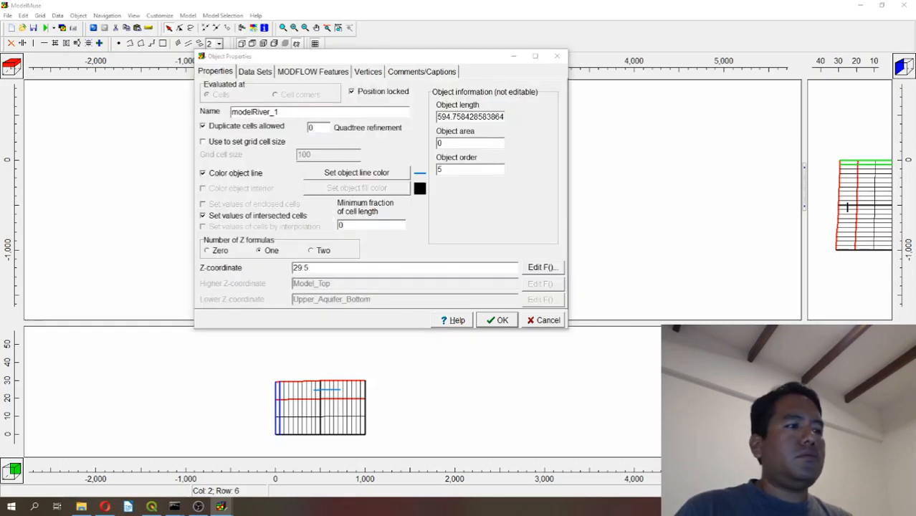
Activate the RIV package for the river object with starting time -1 and ending time 0.
{"action": "left_click", "coordinate": [316, 73]}
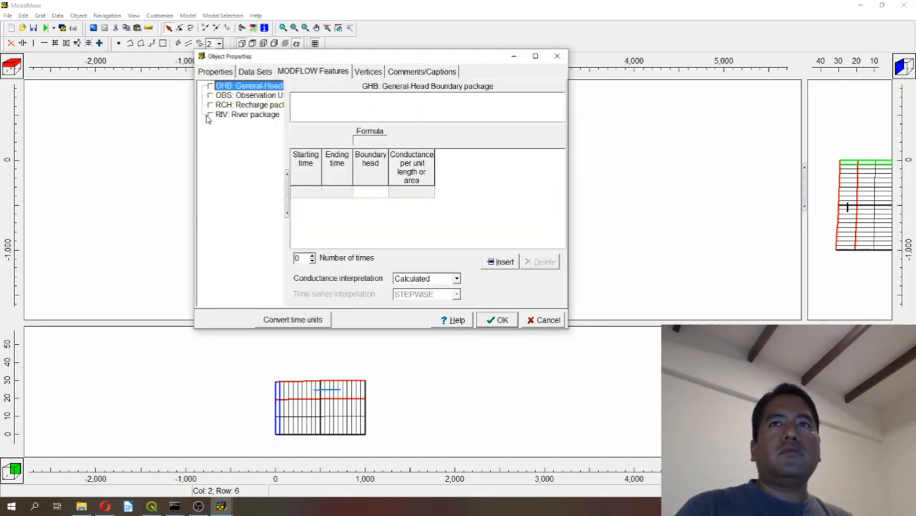
{"action": "left_click", "coordinate": [210, 114]}
{"action": "left_click", "coordinate": [300, 193]}
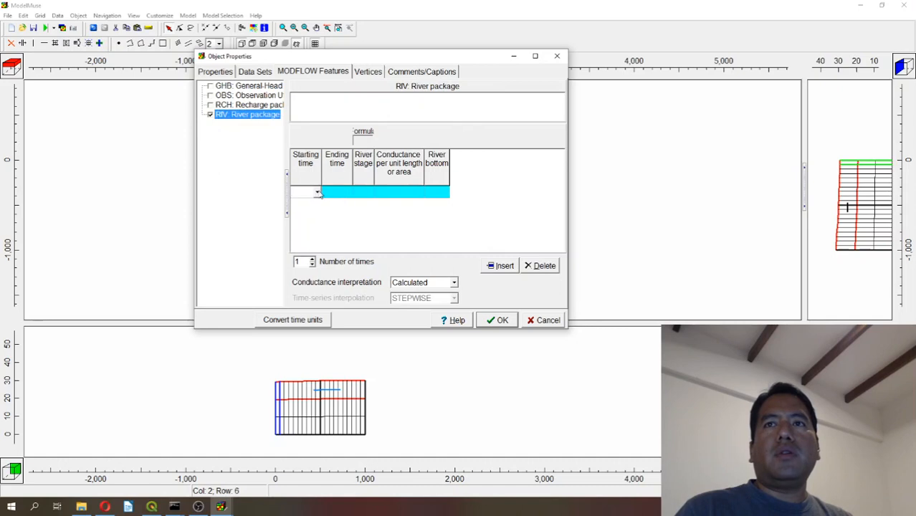
{"action": "left_click", "coordinate": [318, 193]}
{"action": "left_click", "coordinate": [305, 204]}
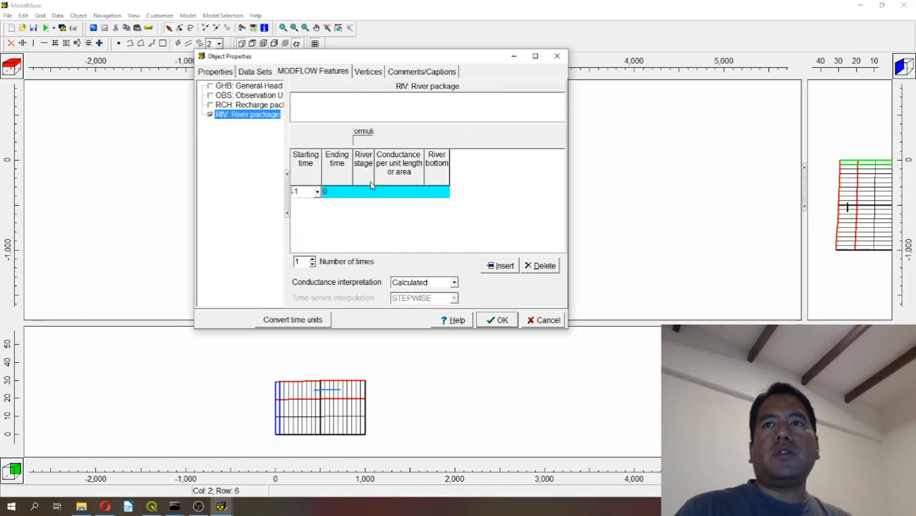
Enter a river stage of 29.5, a conductance of 0.005 and a river bottom of 28.5.
{"action": "left_click", "coordinate": [365, 192]}
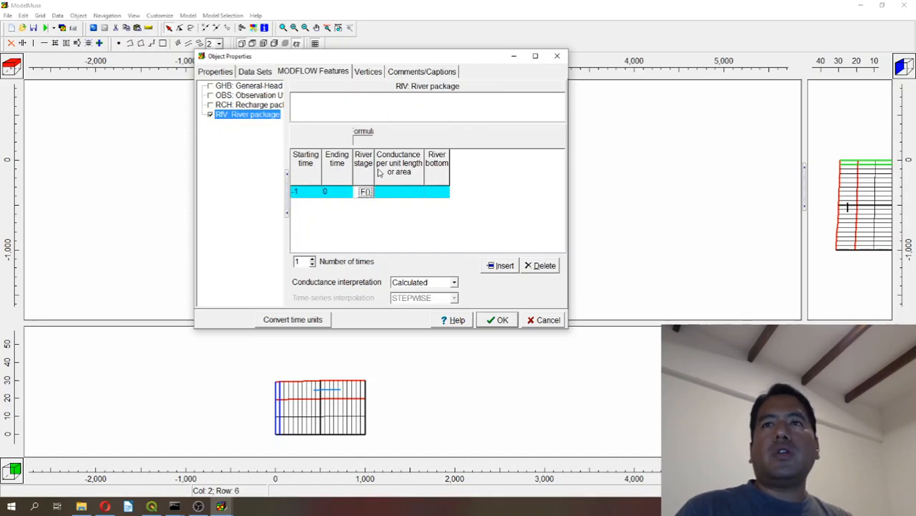
{"action": "left_click_drag", "start_coordinate": [373, 168], "coordinate": [392, 168]}
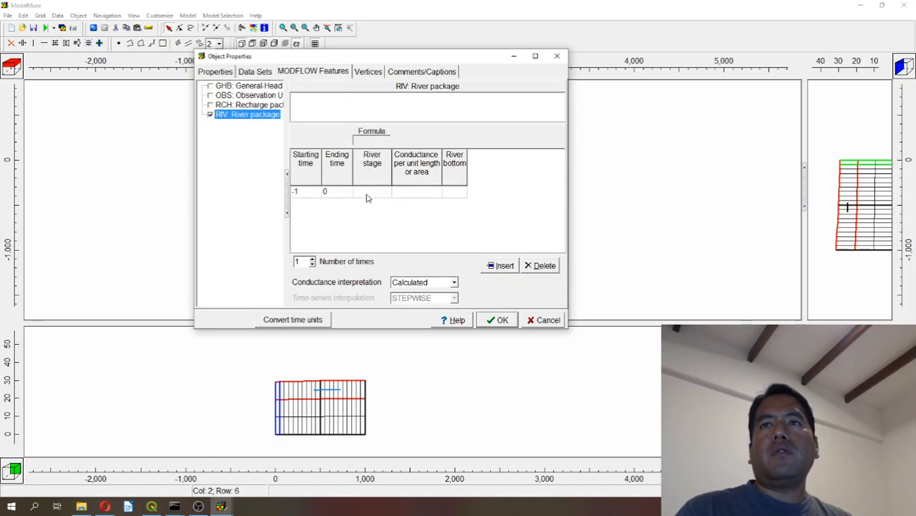
{"action": "left_click", "coordinate": [367, 192]}
{"action": "type", "text": "29"}
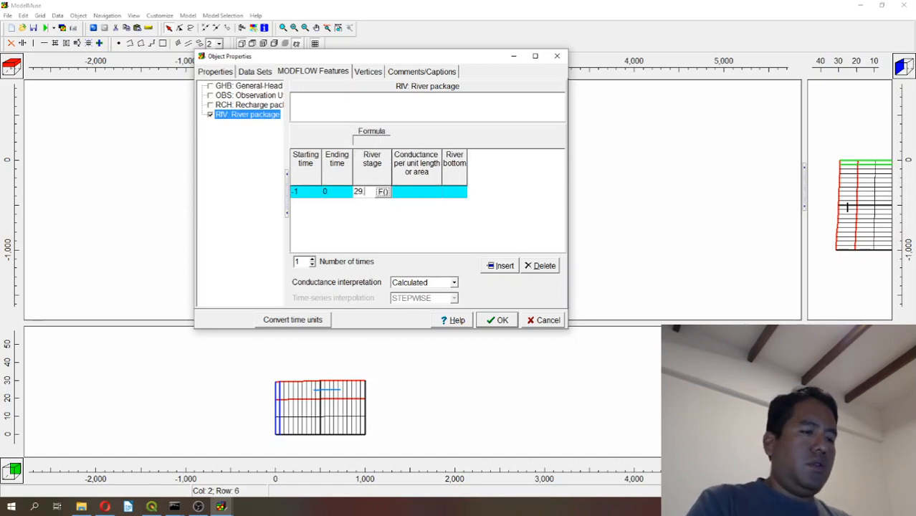
{"action": "type", "text": ".5"}
{"action": "left_click", "coordinate": [420, 192]}
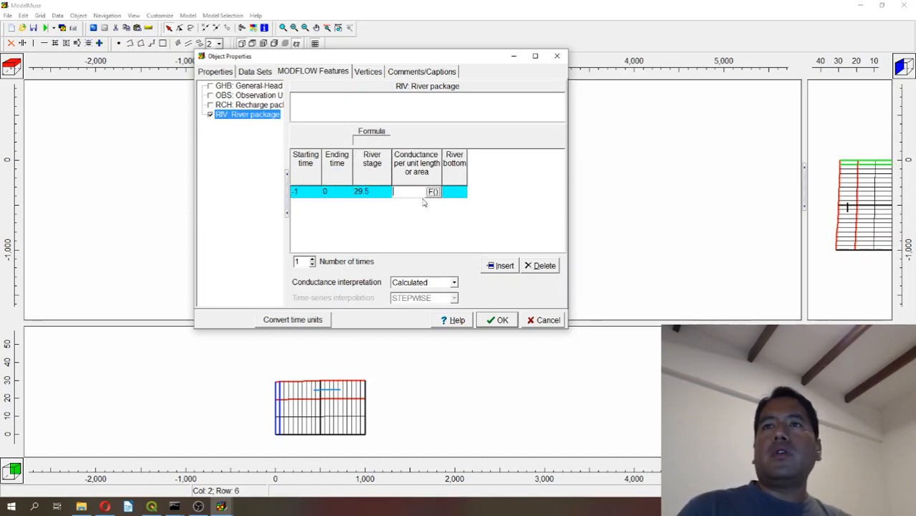
{"action": "type", "text": "0.005"}
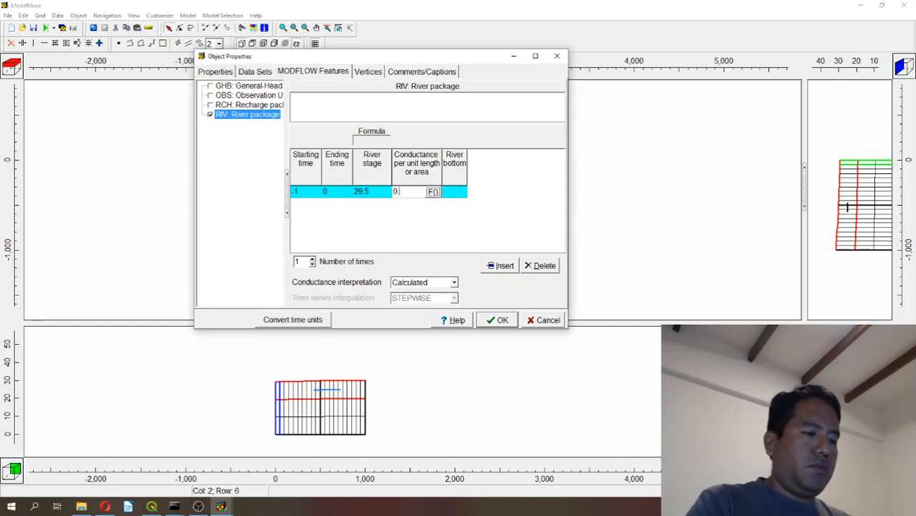
{"action": "double_click", "coordinate": [467, 175]}
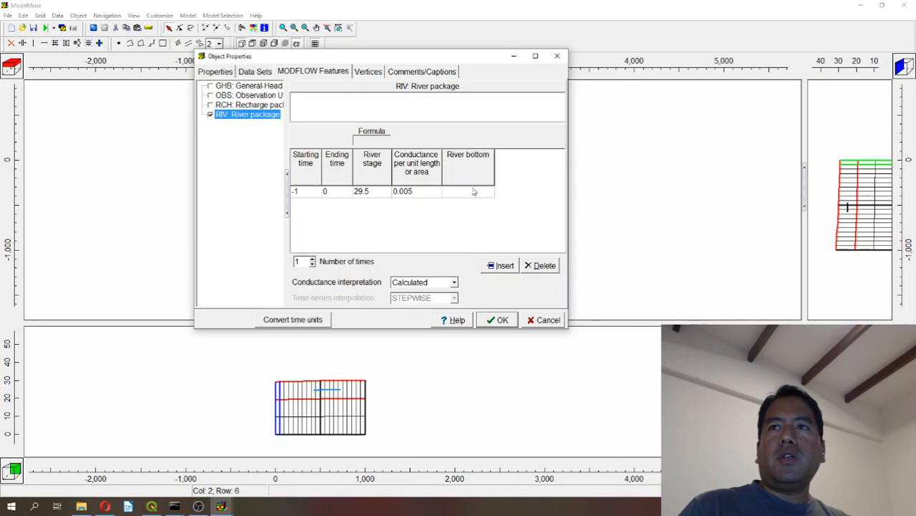
{"action": "left_click", "coordinate": [467, 192]}
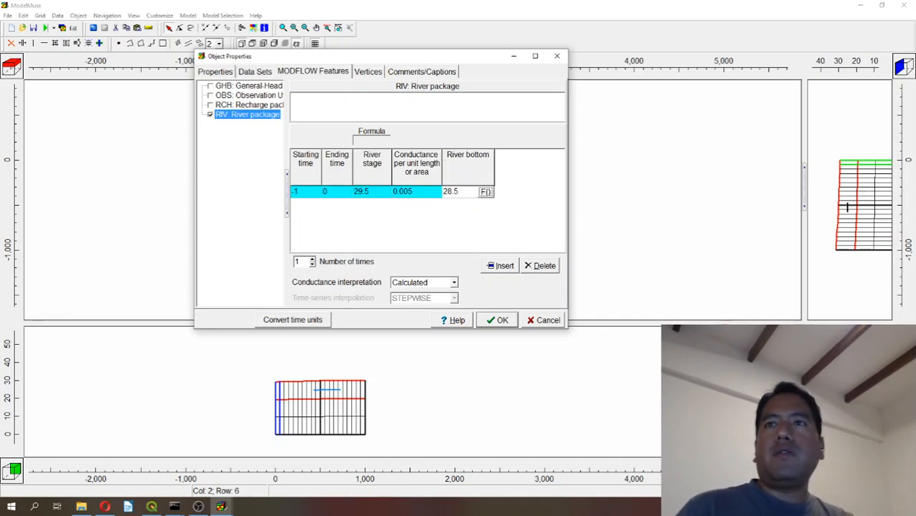
Set the river's conductance interpretation to Direct and apply the object properties.
{"action": "left_click", "coordinate": [398, 282]}
{"action": "left_click", "coordinate": [404, 299]}
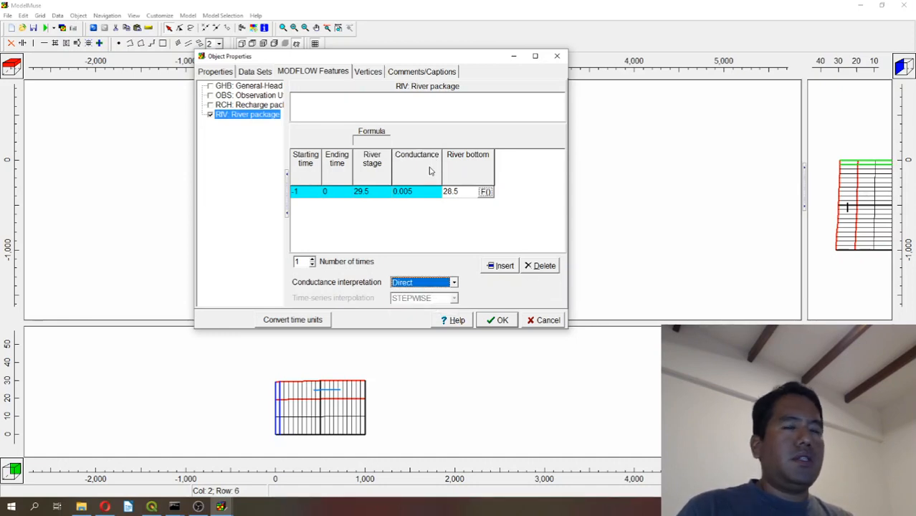
{"action": "left_click", "coordinate": [498, 319]}
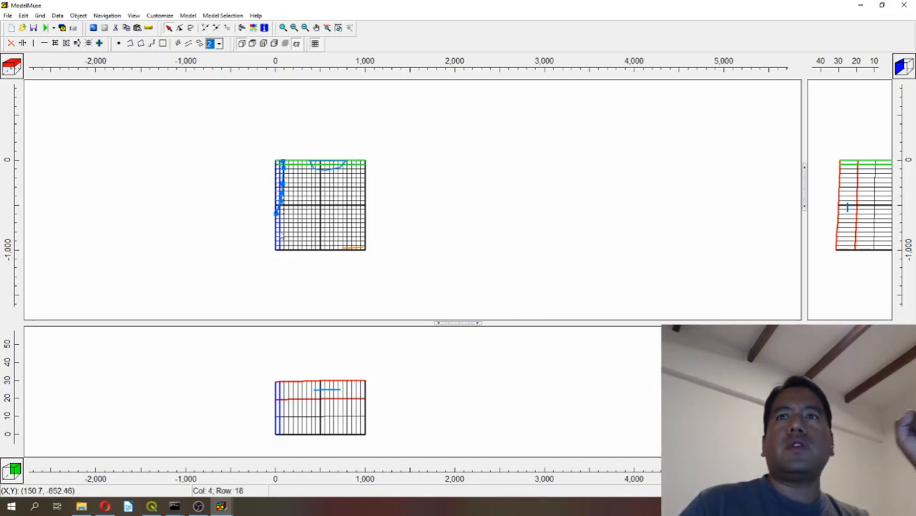
Open the modelHob.shp shapefile for import.
{"action": "left_click", "coordinate": [7, 16]}
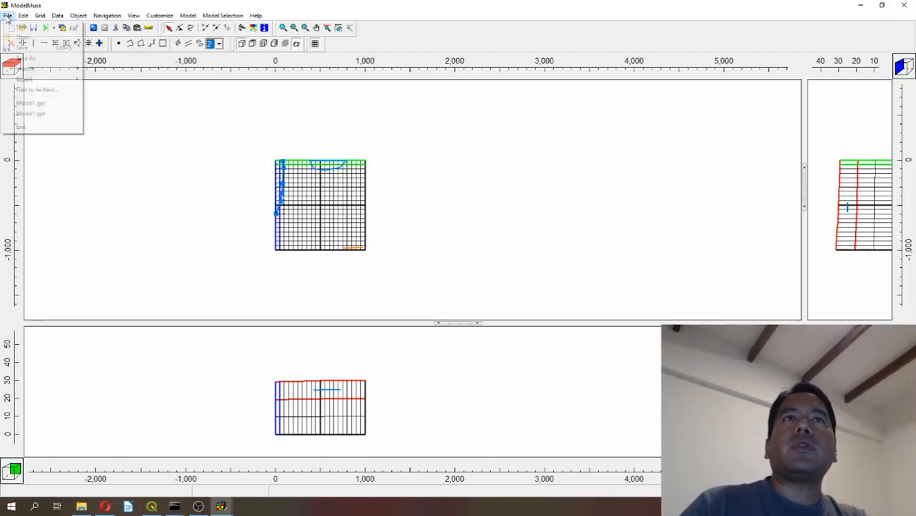
{"action": "mouse_move", "coordinate": [26, 68]}
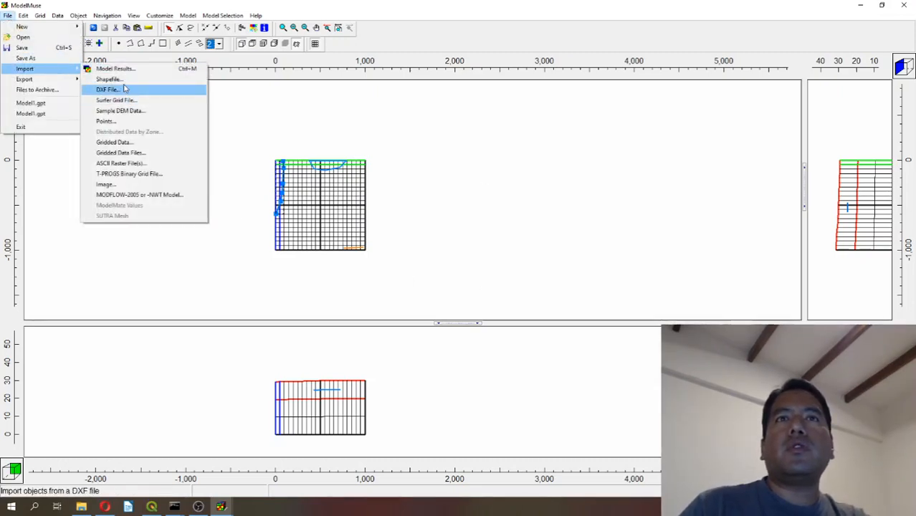
{"action": "left_click", "coordinate": [109, 79]}
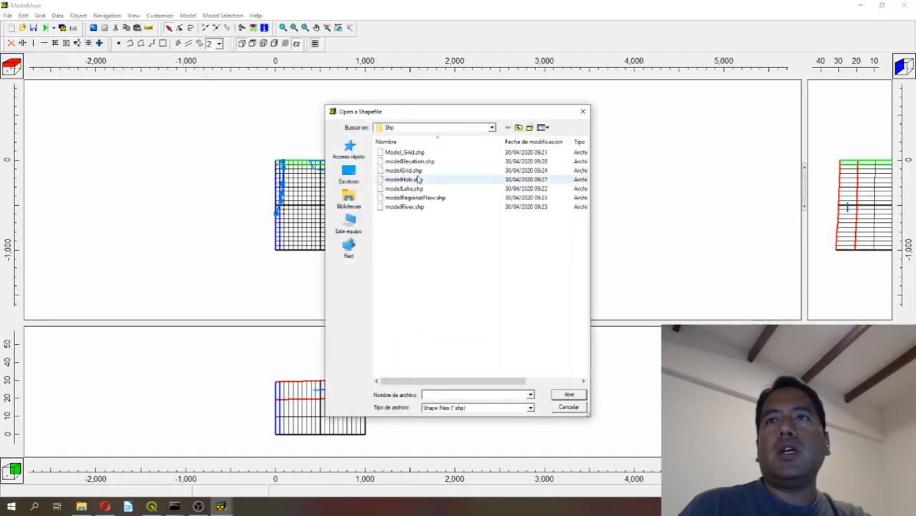
{"action": "double_click", "coordinate": [405, 179]}
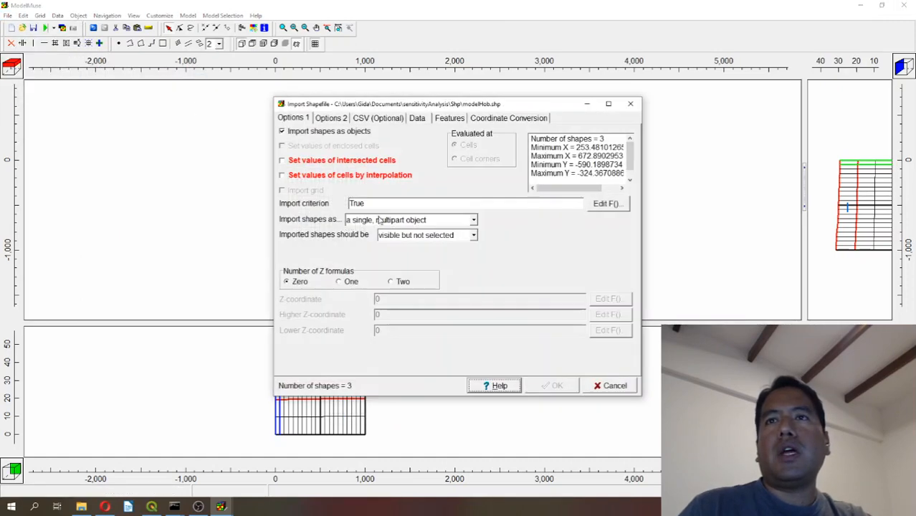
Set the observation shapes to import as separate objects that set values of intersected cells.
{"action": "left_click", "coordinate": [380, 220]}
{"action": "left_click", "coordinate": [385, 228]}
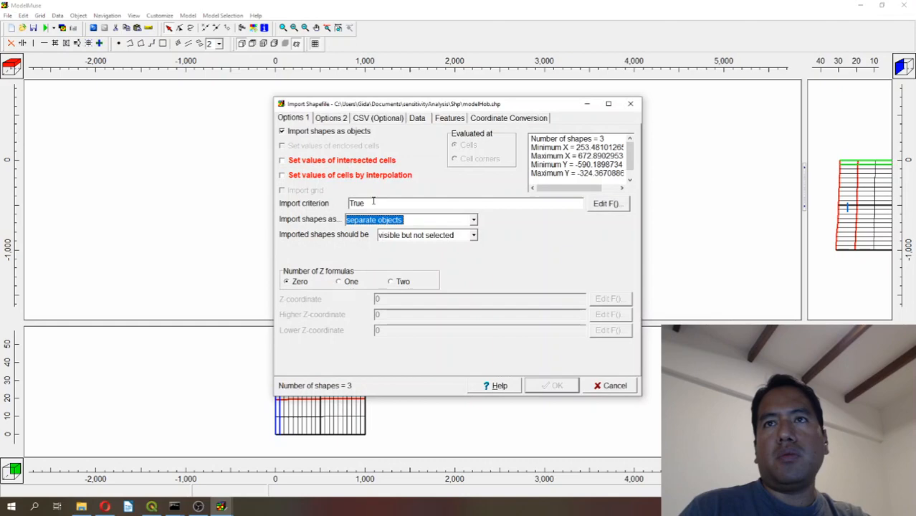
{"action": "left_click", "coordinate": [361, 163]}
{"action": "left_click", "coordinate": [357, 117]}
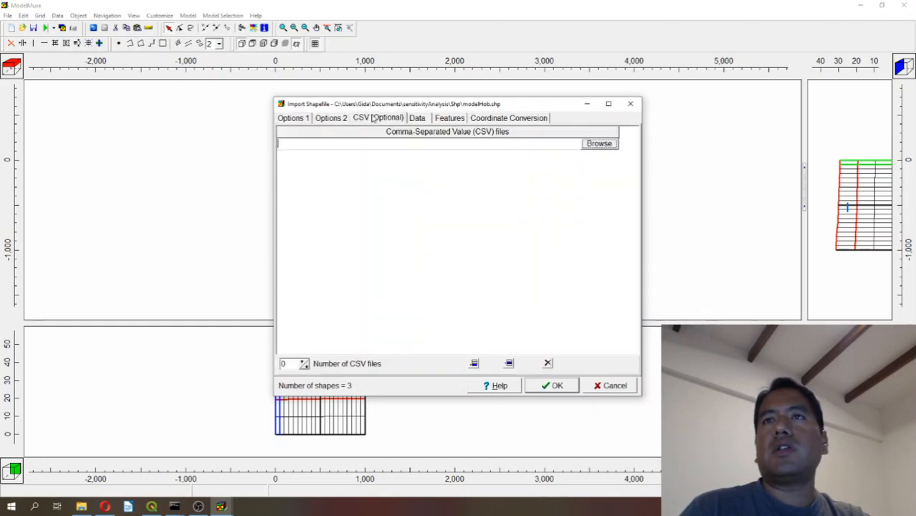
{"action": "left_click", "coordinate": [416, 119]}
{"action": "left_click", "coordinate": [331, 117]}
{"action": "left_click", "coordinate": [298, 118]}
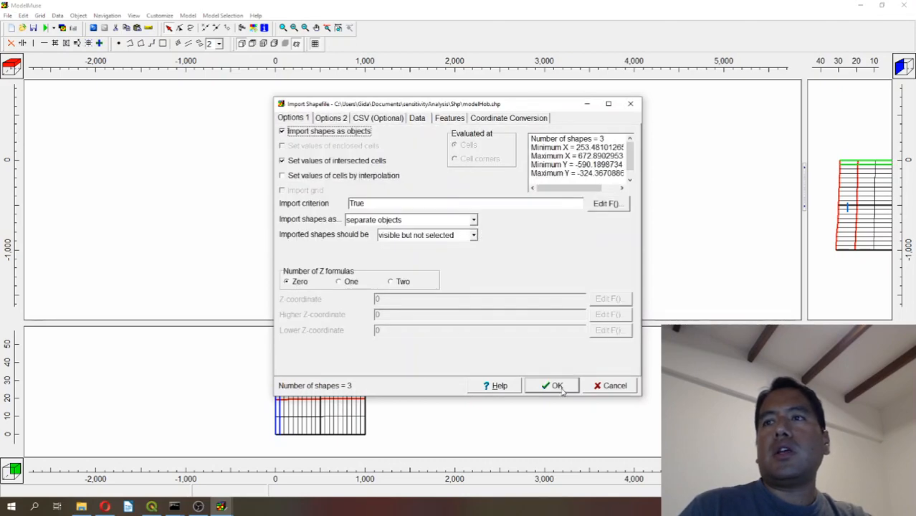
Complete the observation point import and give the southwestern point one Z formula with a Z-coordinate of 24.
{"action": "left_click", "coordinate": [559, 387]}
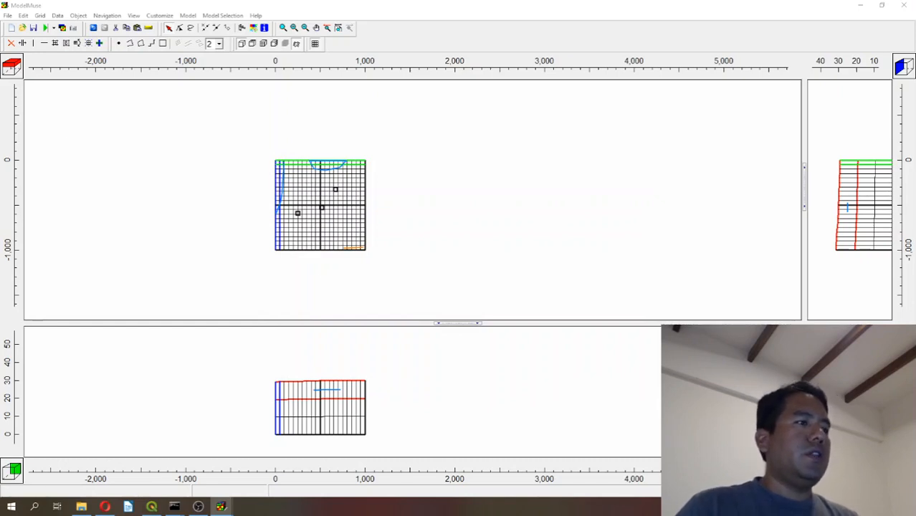
{"action": "left_click", "coordinate": [299, 214]}
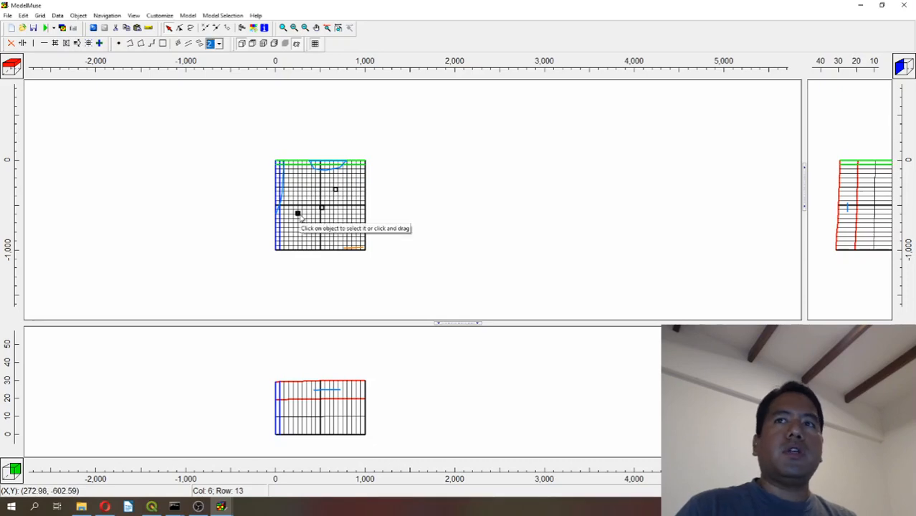
{"action": "double_click", "coordinate": [300, 214]}
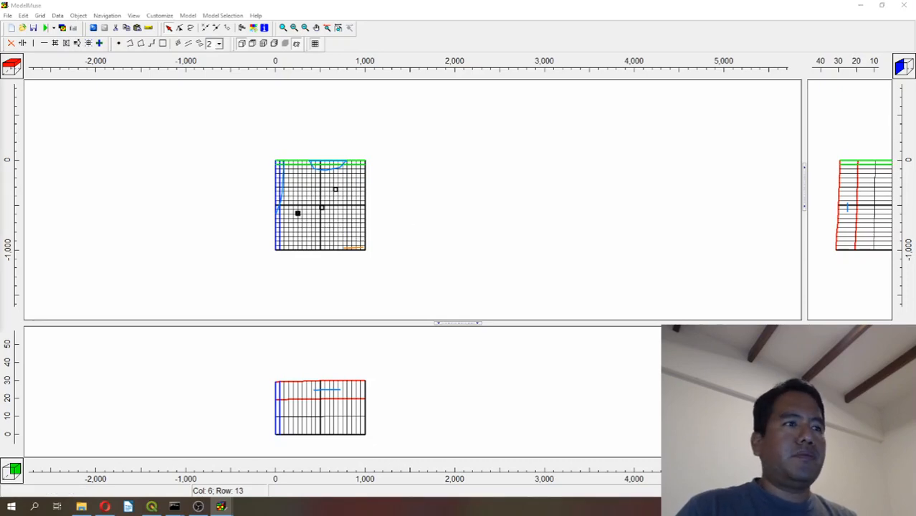
{"action": "left_click_drag", "start_coordinate": [532, 77], "coordinate": [384, 77]}
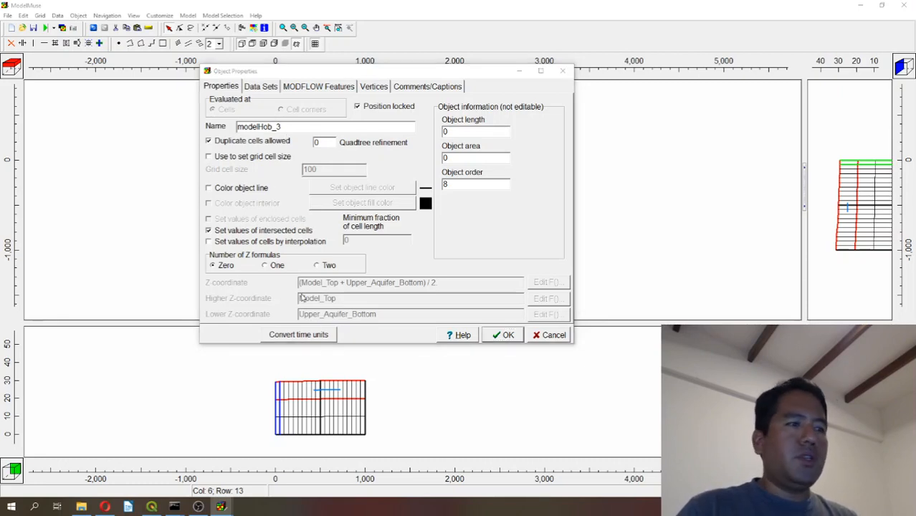
{"action": "left_click", "coordinate": [265, 265]}
{"action": "left_click", "coordinate": [462, 268]}
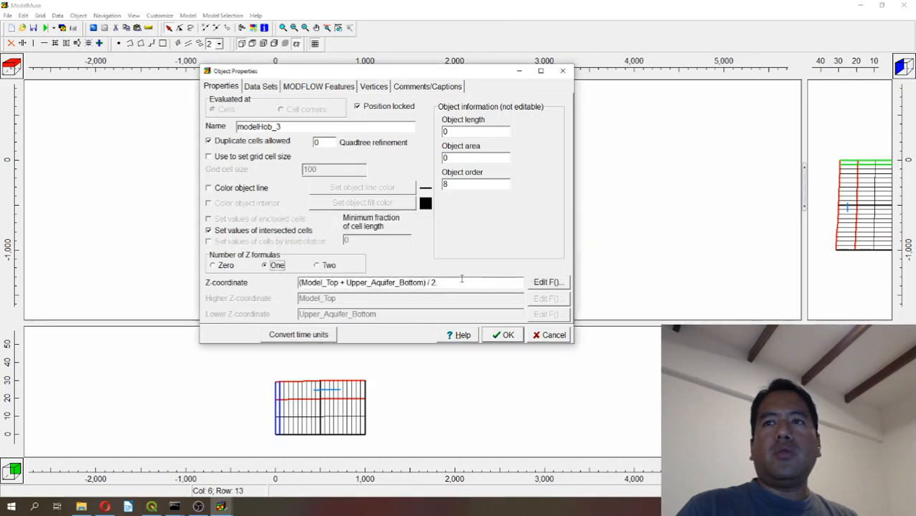
{"action": "left_click_drag", "start_coordinate": [462, 281], "coordinate": [248, 273]}
{"action": "type", "text": "24"}
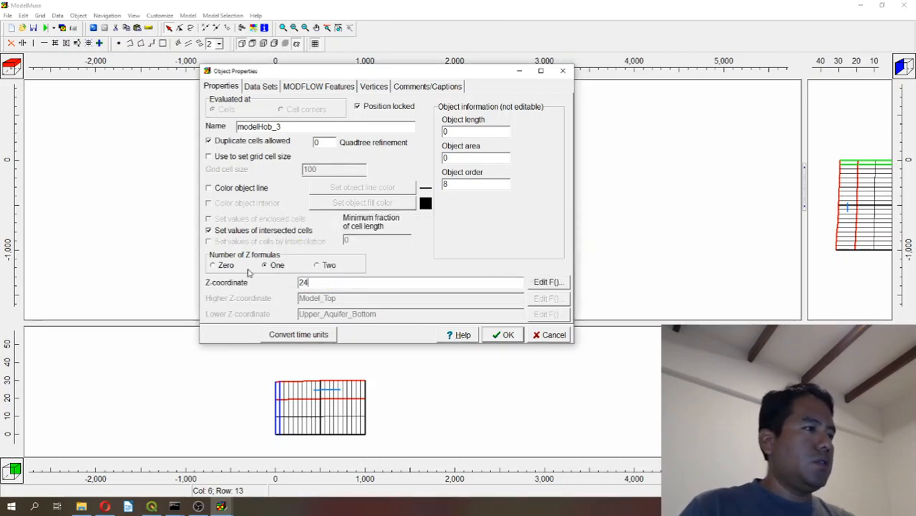
Enable a colored object line for the southwestern observation point and make it red.
{"action": "left_click", "coordinate": [244, 189]}
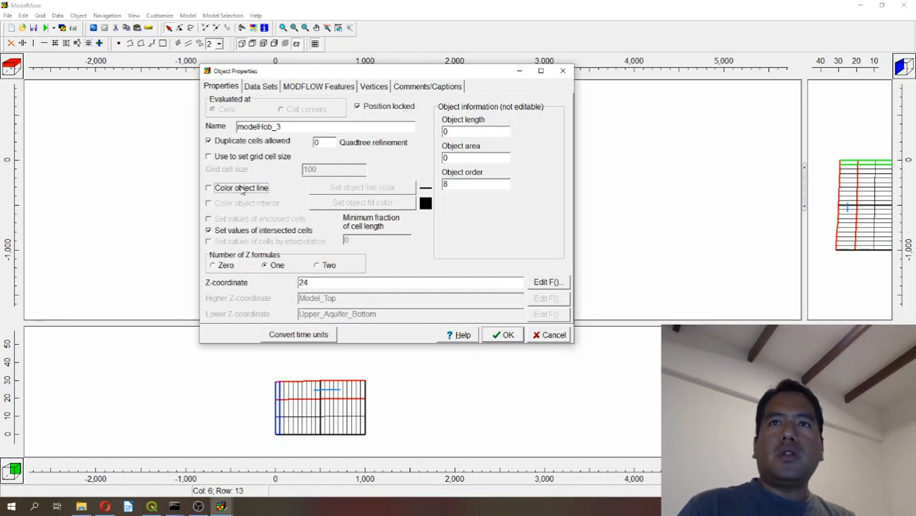
{"action": "left_click", "coordinate": [414, 159]}
{"action": "left_click", "coordinate": [423, 266]}
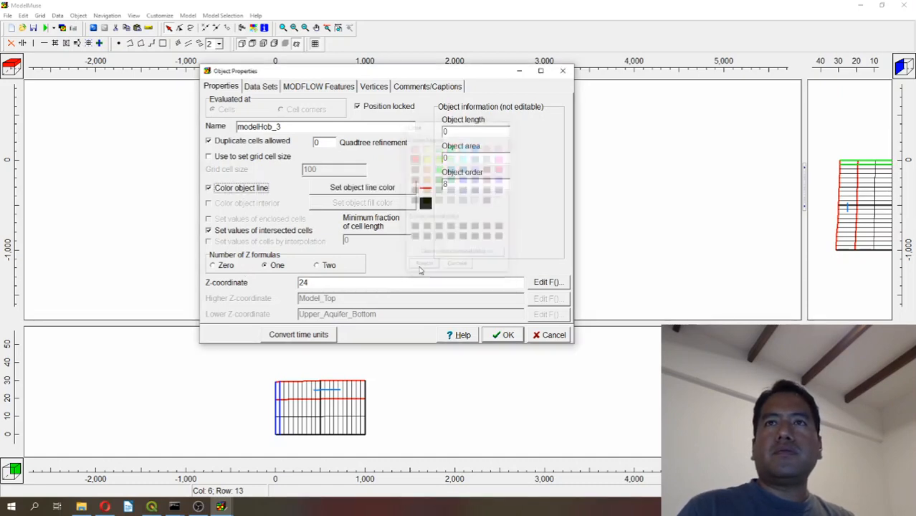
Enable the OBS Observation Utility for this point as a head observation named Piezo1 and apply the object properties.
{"action": "left_click", "coordinate": [291, 88]}
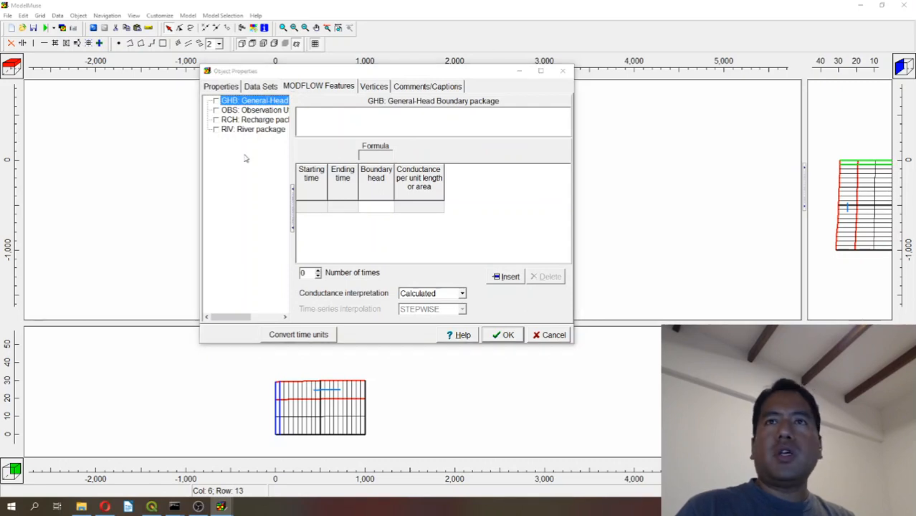
{"action": "left_click", "coordinate": [223, 110]}
{"action": "left_click", "coordinate": [216, 110]}
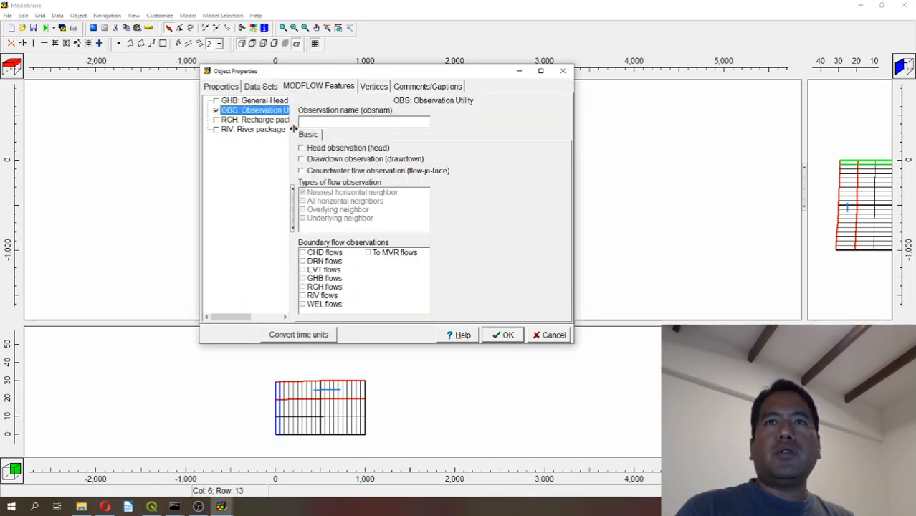
{"action": "left_click", "coordinate": [332, 122]}
{"action": "type", "text": "Piezo1"}
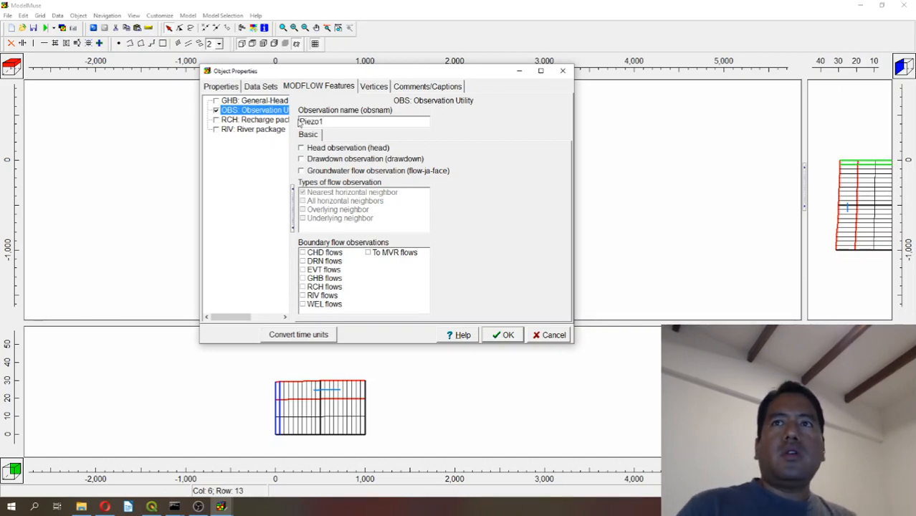
{"action": "left_click", "coordinate": [302, 148]}
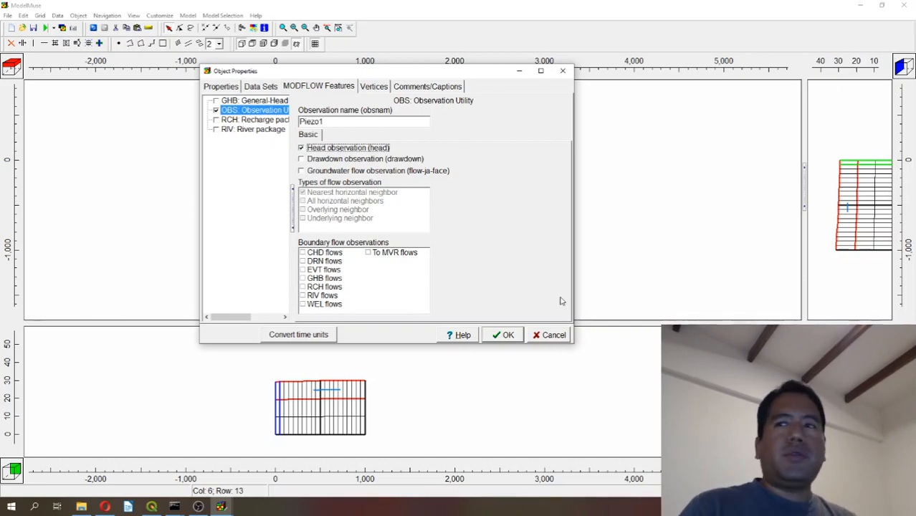
{"action": "left_click", "coordinate": [504, 334]}
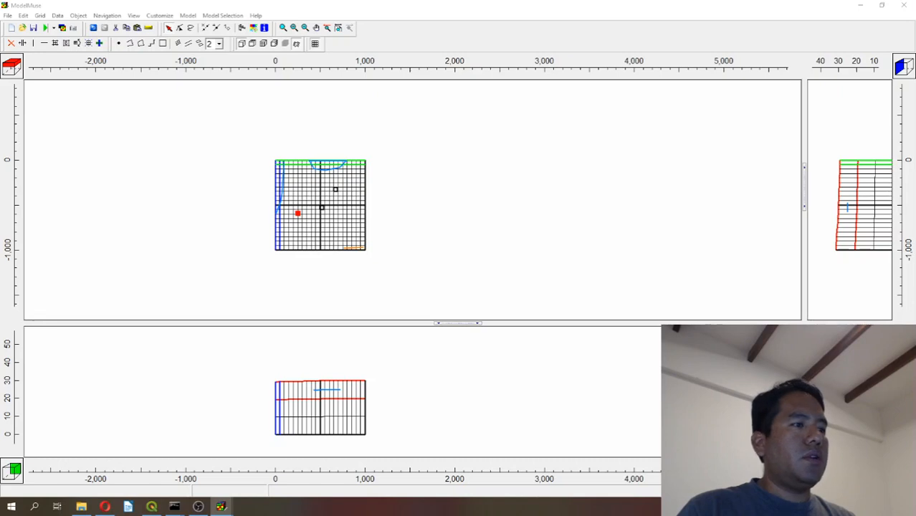
Open the central observation point's properties and give it an orange object line.
{"action": "left_click", "coordinate": [322, 212]}
{"action": "double_click", "coordinate": [322, 209]}
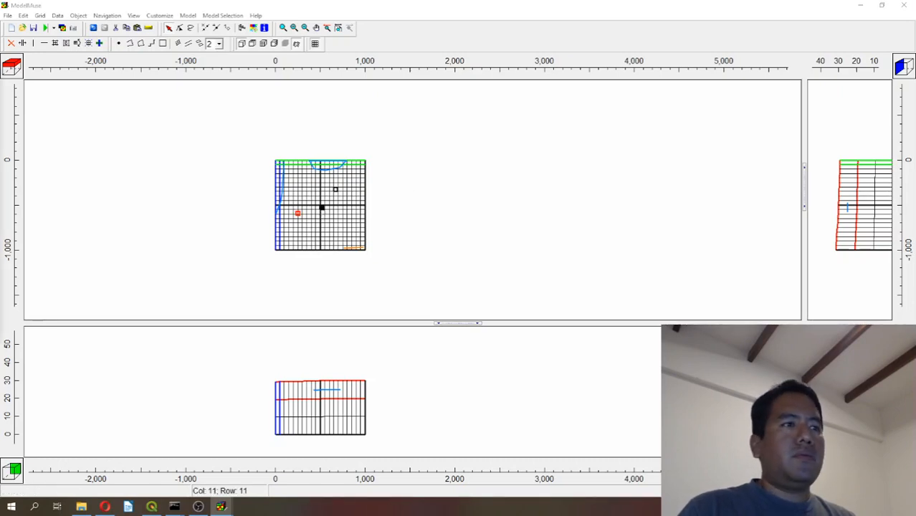
{"action": "left_click_drag", "start_coordinate": [440, 26], "coordinate": [377, 61]}
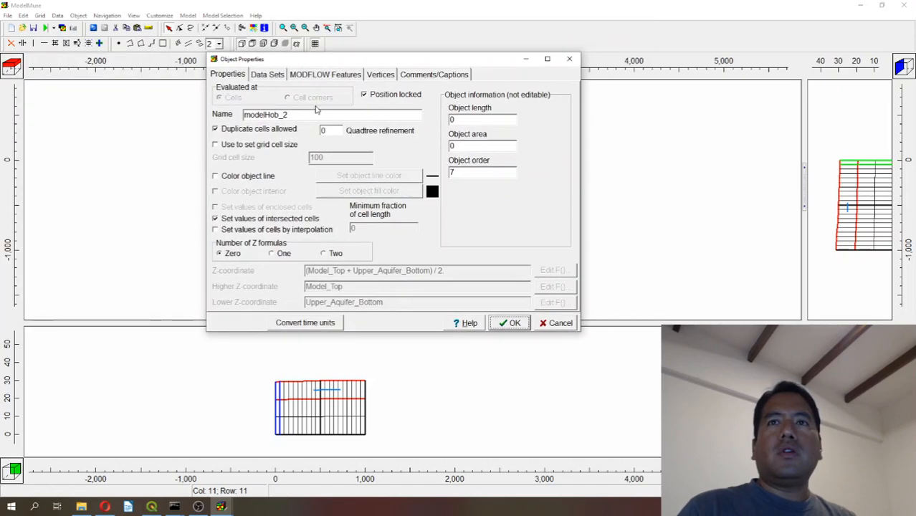
{"action": "left_click", "coordinate": [254, 177]}
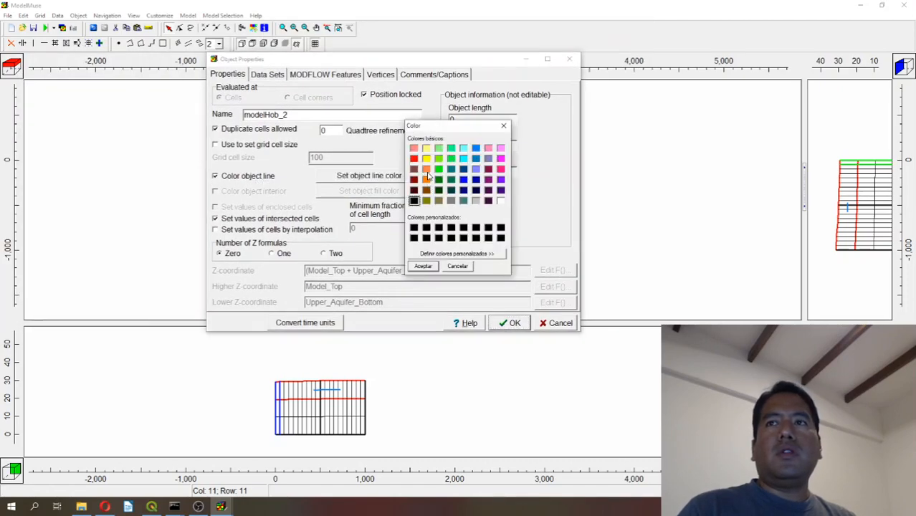
{"action": "left_click", "coordinate": [426, 180]}
{"action": "left_click", "coordinate": [423, 266]}
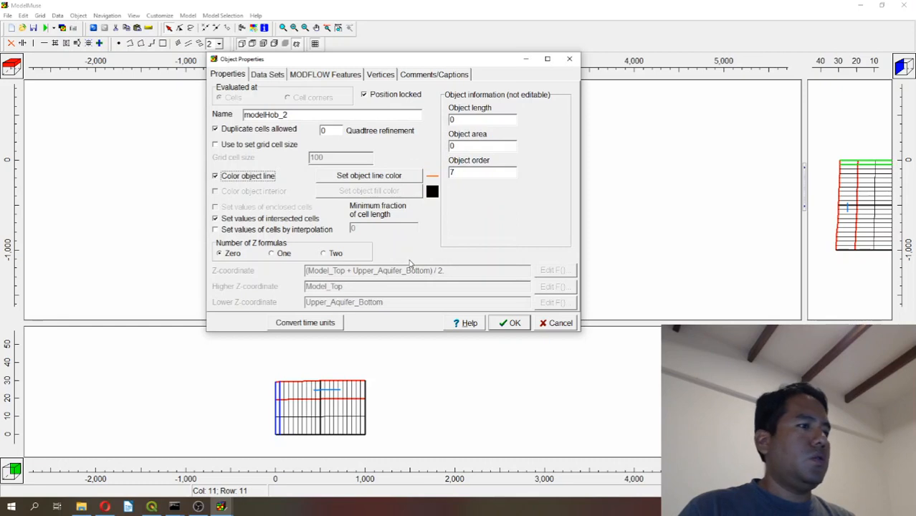
Give the central observation point one Z formula with a Z-coordinate of 20.
{"action": "left_click", "coordinate": [281, 253]}
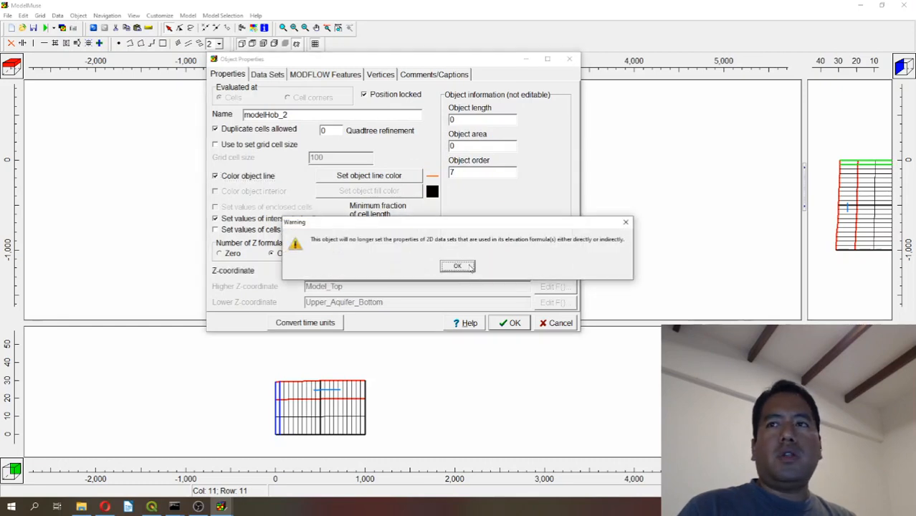
{"action": "left_click", "coordinate": [450, 271]}
{"action": "key", "text": "Tab"}
{"action": "type", "text": "20"}
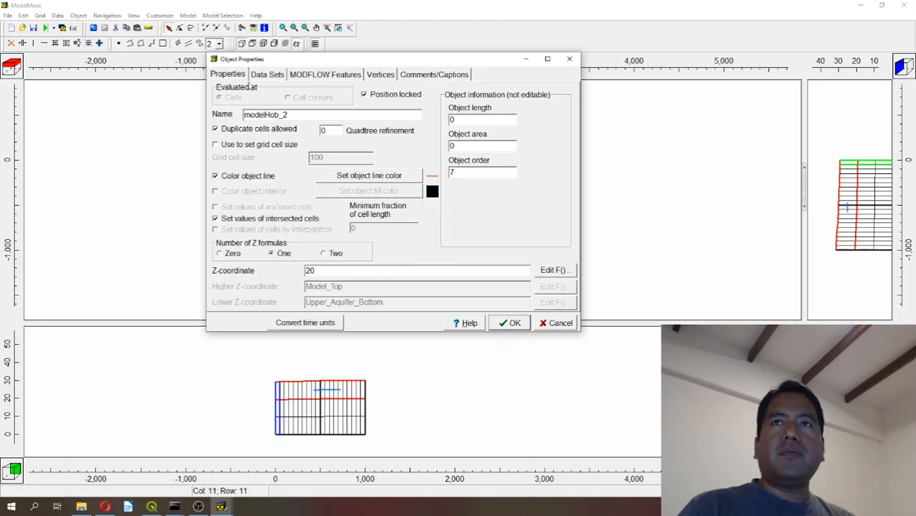
Enable the OBS Observation Utility for the central point with the observation name Piezo3 and apply the object properties.
{"action": "left_click", "coordinate": [309, 75]}
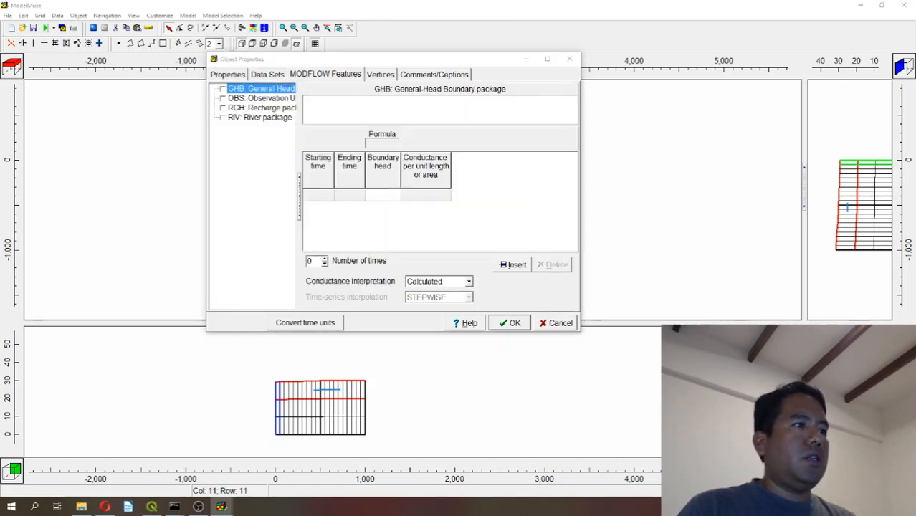
{"action": "left_click", "coordinate": [230, 99]}
{"action": "left_click", "coordinate": [222, 98]}
{"action": "left_click", "coordinate": [331, 109]}
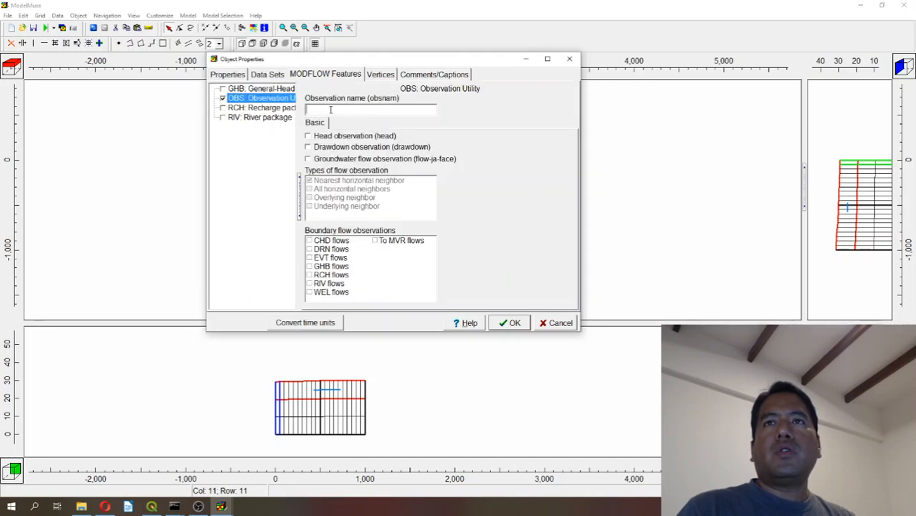
{"action": "type", "text": "Peiz"}
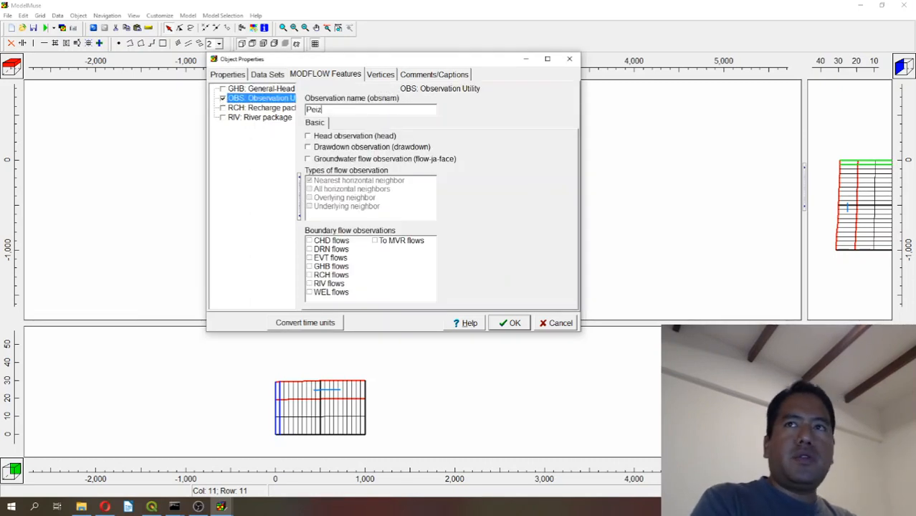
{"action": "type", "text": "o"}
{"action": "key", "text": "BackSpace"}
{"action": "key", "text": "BackSpace"}
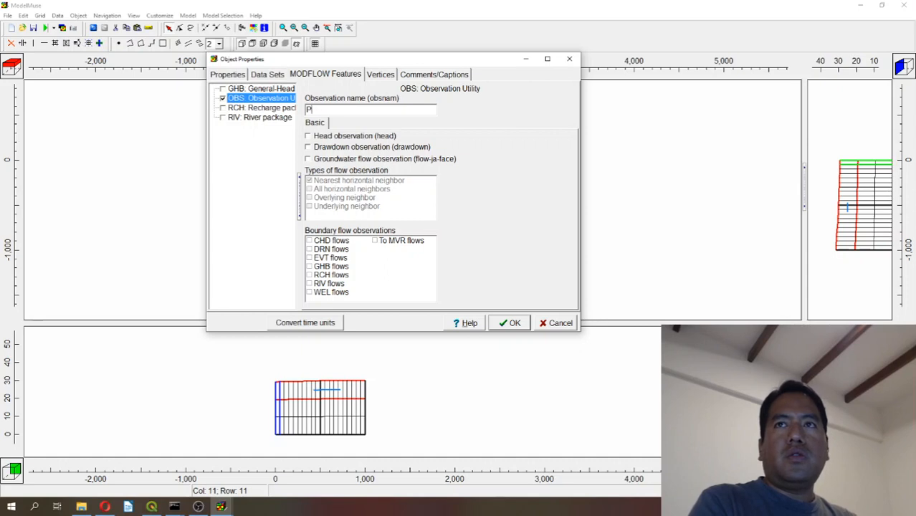
{"action": "type", "text": "zo3"}
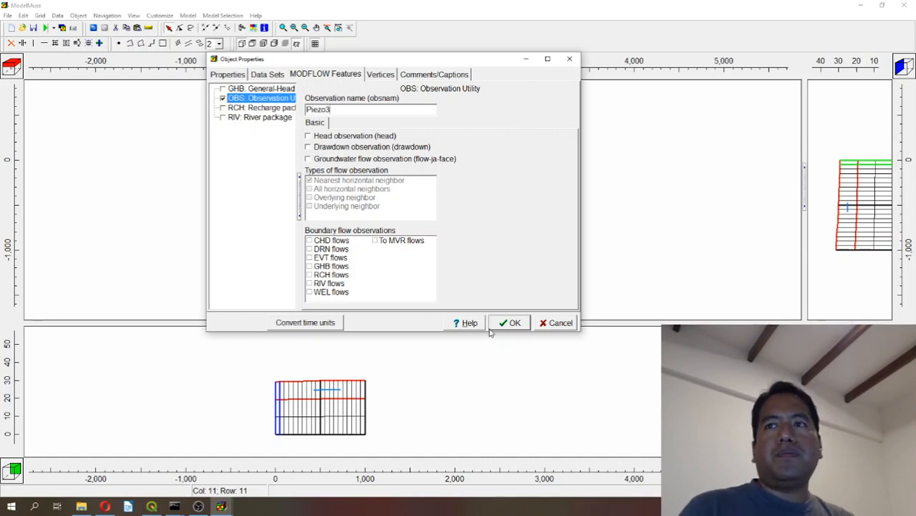
{"action": "left_click", "coordinate": [515, 323]}
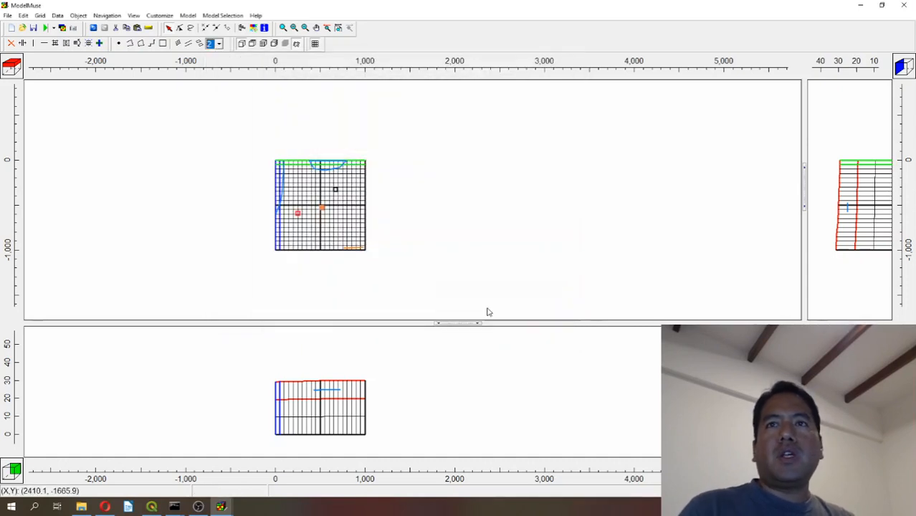
Check the observation settings of the southwestern point.
{"action": "double_click", "coordinate": [298, 215]}
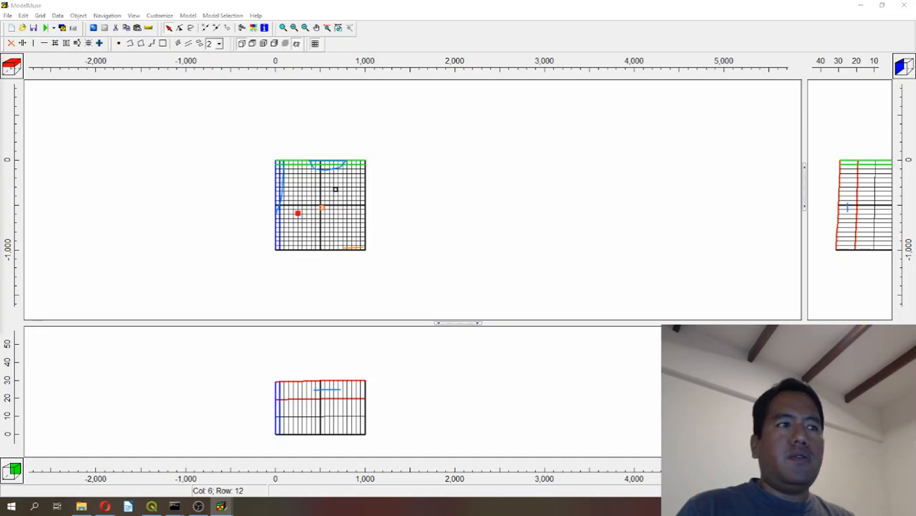
{"action": "left_click", "coordinate": [295, 85]}
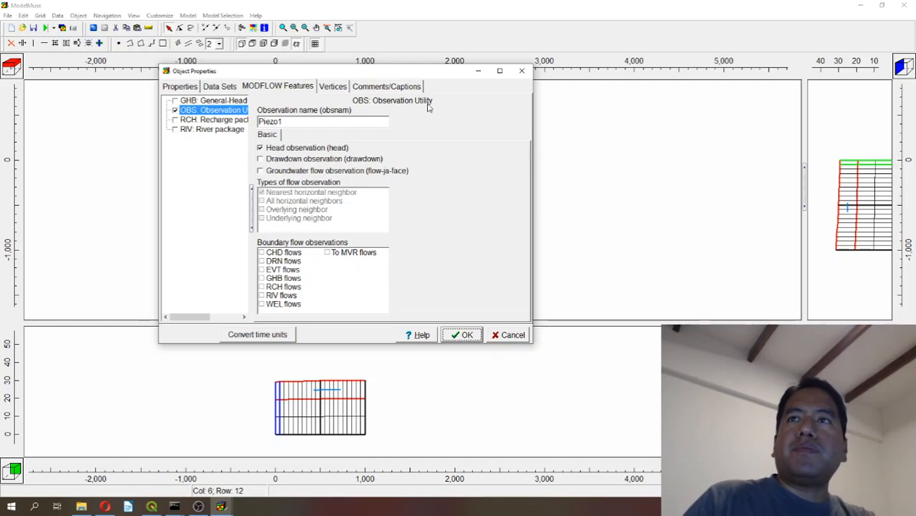
{"action": "left_click", "coordinate": [525, 72]}
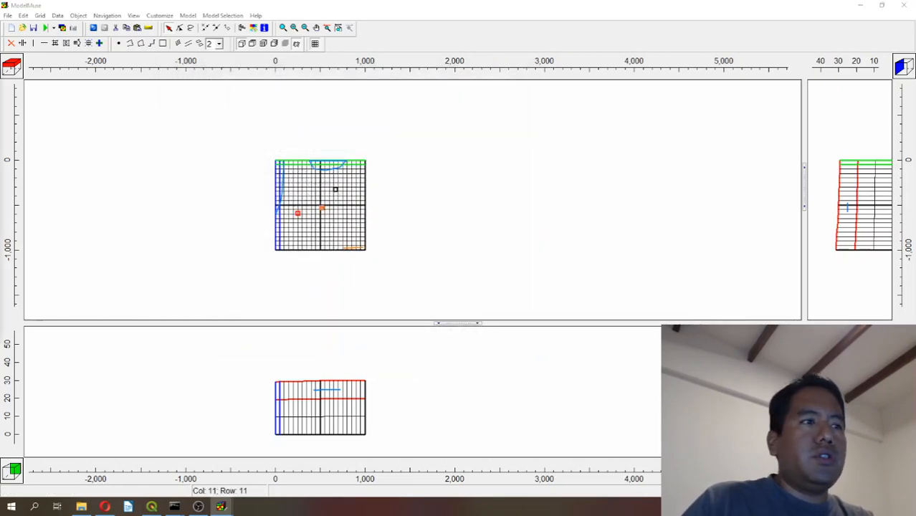
Change the central observation point's object line color to red and apply the object properties.
{"action": "double_click", "coordinate": [335, 189]}
{"action": "left_click", "coordinate": [360, 184]}
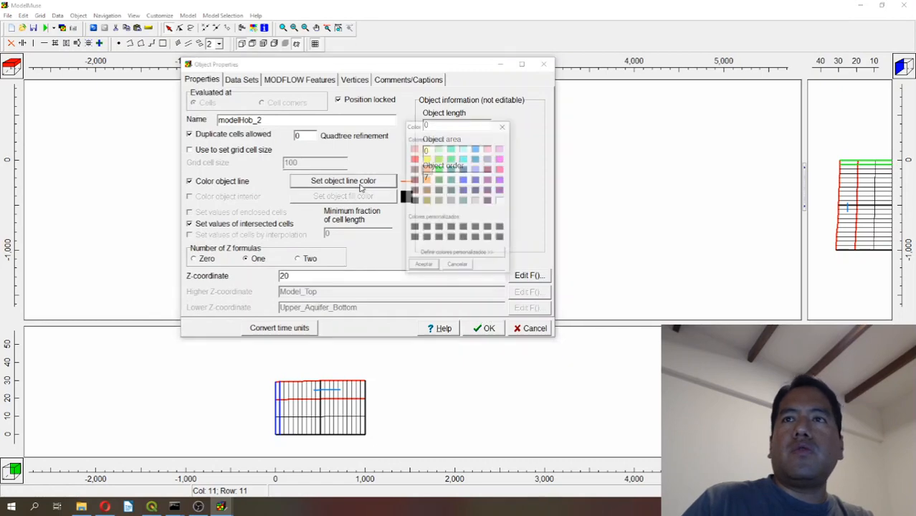
{"action": "left_click", "coordinate": [414, 159]}
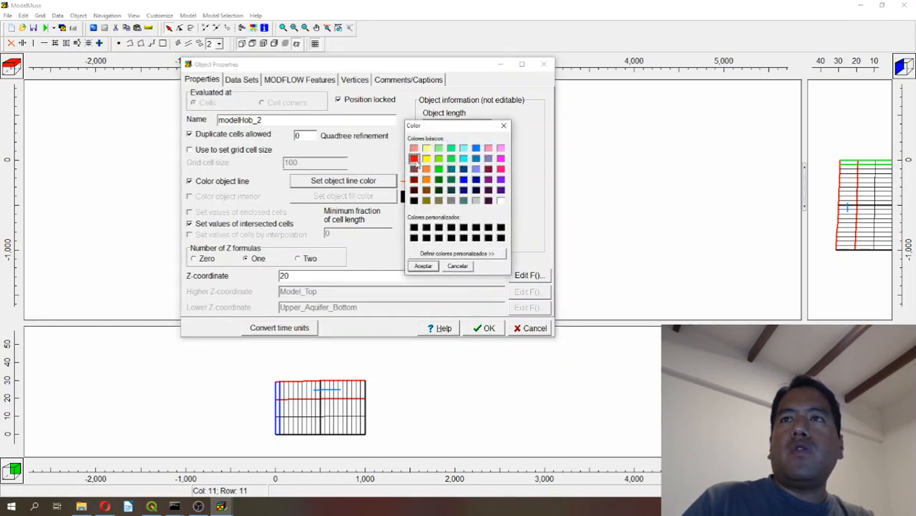
{"action": "left_click", "coordinate": [422, 266]}
{"action": "left_click", "coordinate": [483, 328]}
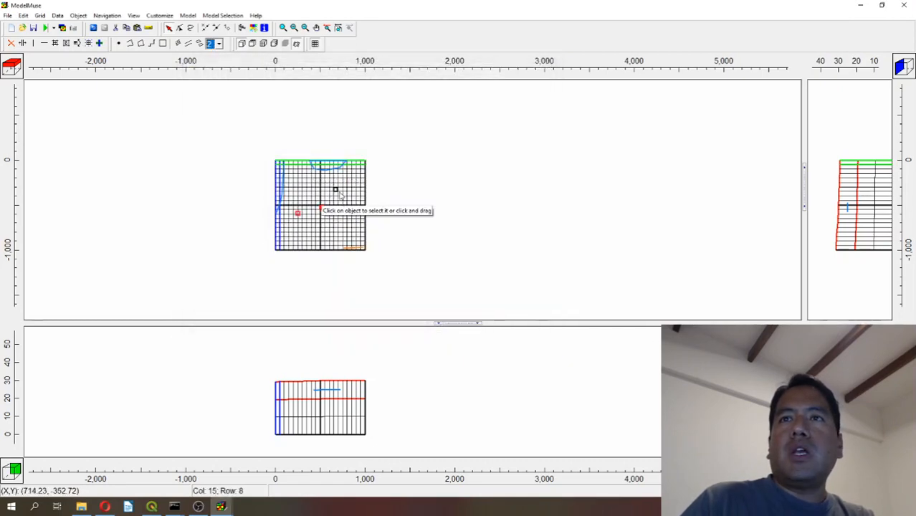
Try to rename the northeastern observation point object as Piezo.
{"action": "double_click", "coordinate": [336, 190]}
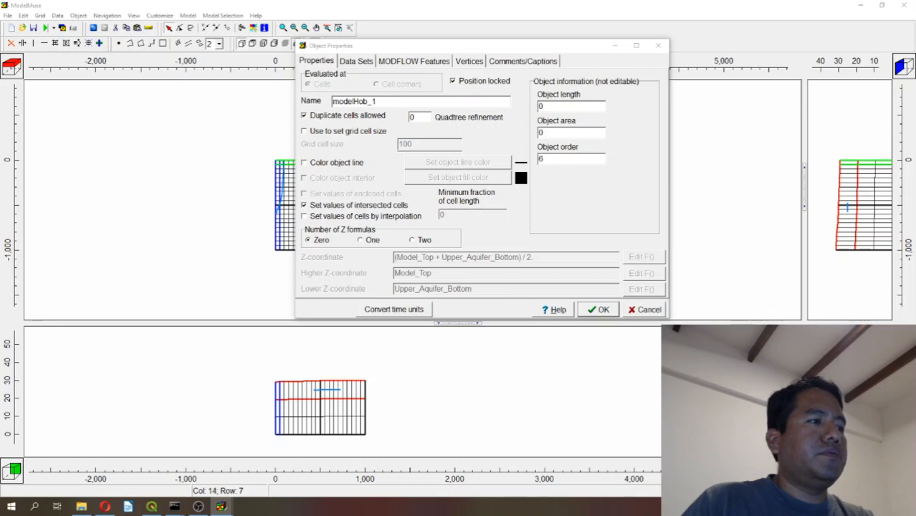
{"action": "left_click_drag", "start_coordinate": [398, 102], "coordinate": [182, 91]}
{"action": "type", "text": "Piezo3"}
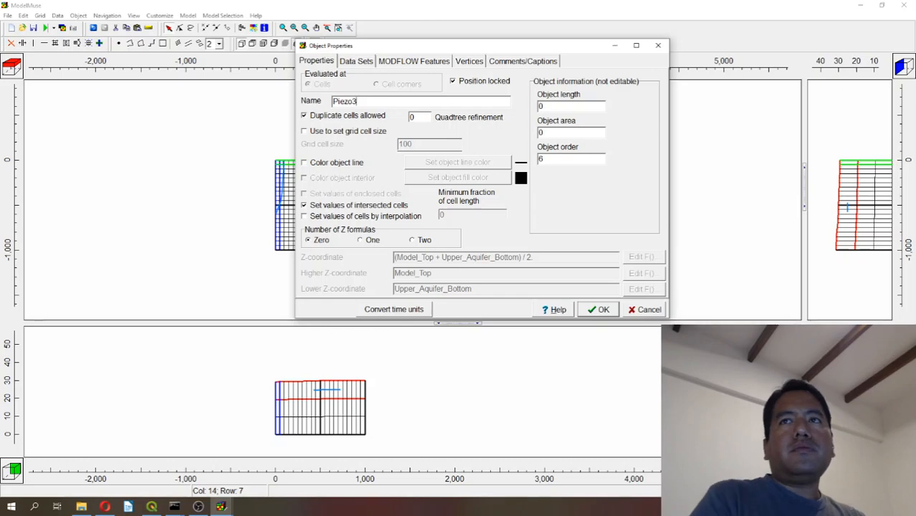
{"action": "key", "text": "Return"}
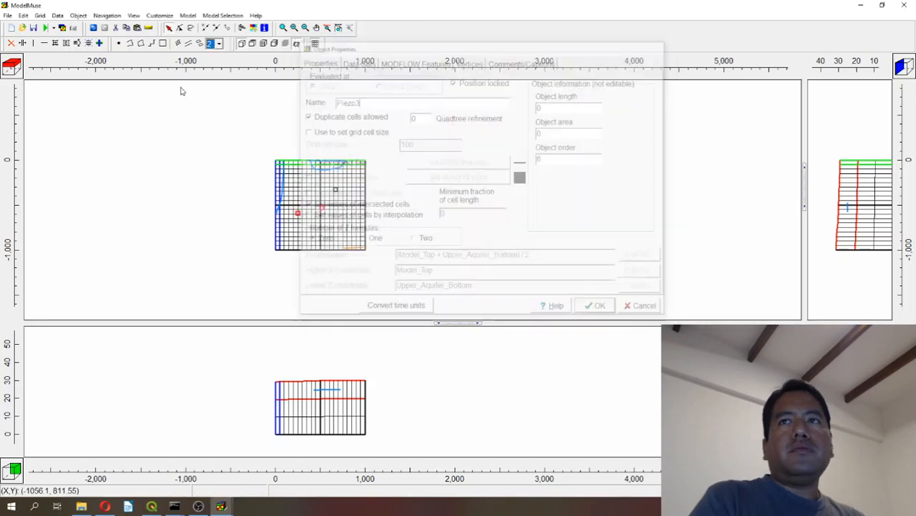
Rename the northeastern observation point object as Piezo2 and set its object line color to red.
{"action": "double_click", "coordinate": [338, 191]}
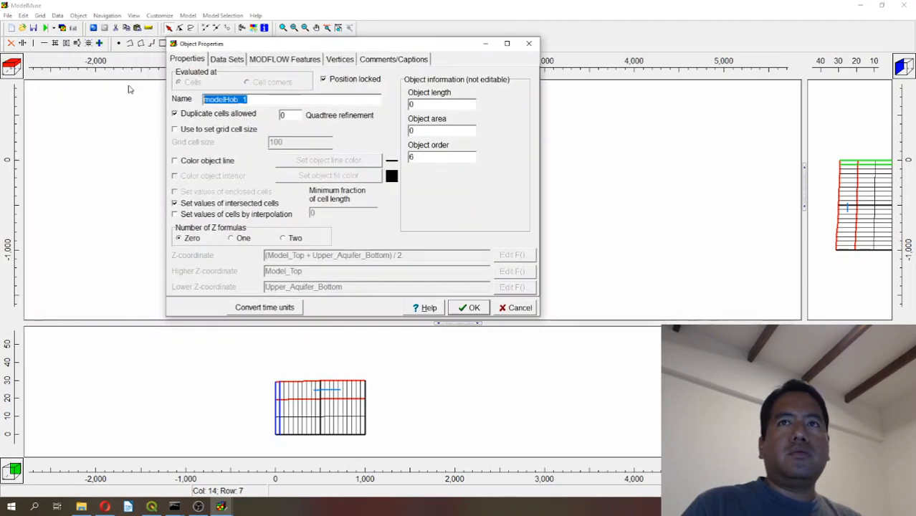
{"action": "type", "text": "Piezo2"}
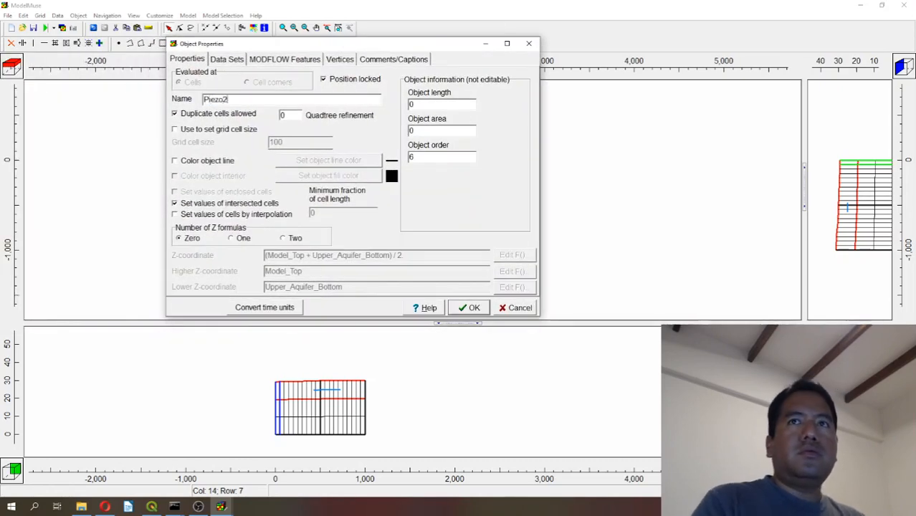
{"action": "left_click", "coordinate": [215, 162]}
{"action": "left_click", "coordinate": [311, 160]}
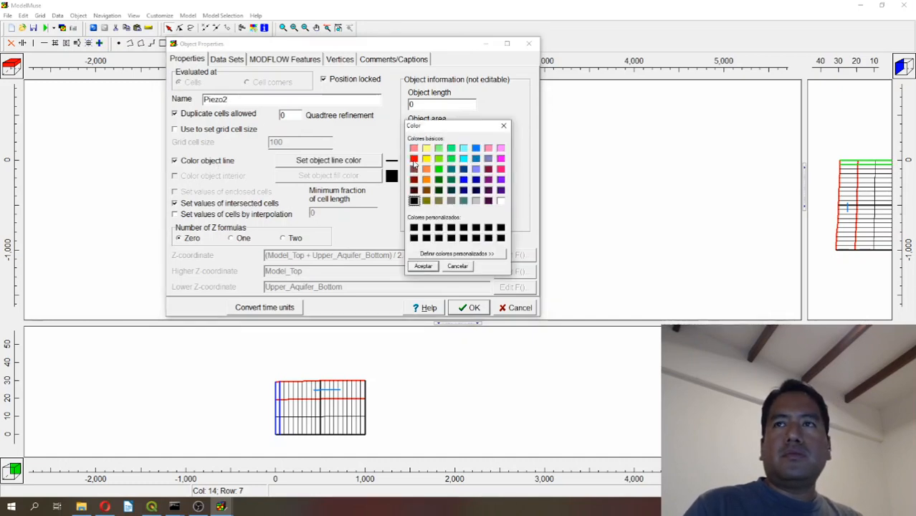
{"action": "left_click", "coordinate": [413, 159]}
{"action": "left_click", "coordinate": [416, 265]}
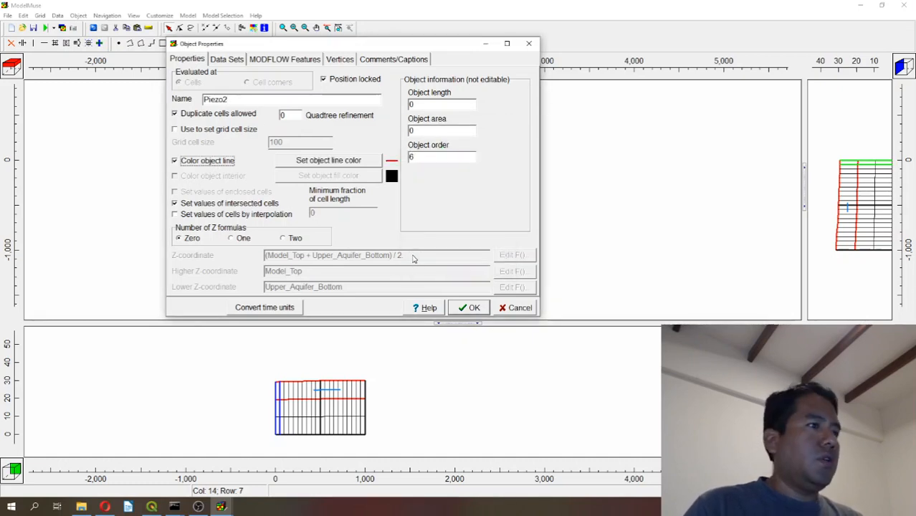
Give the Piezo2 object one Z formula with a Z-coordinate of 24.
{"action": "left_click", "coordinate": [247, 239]}
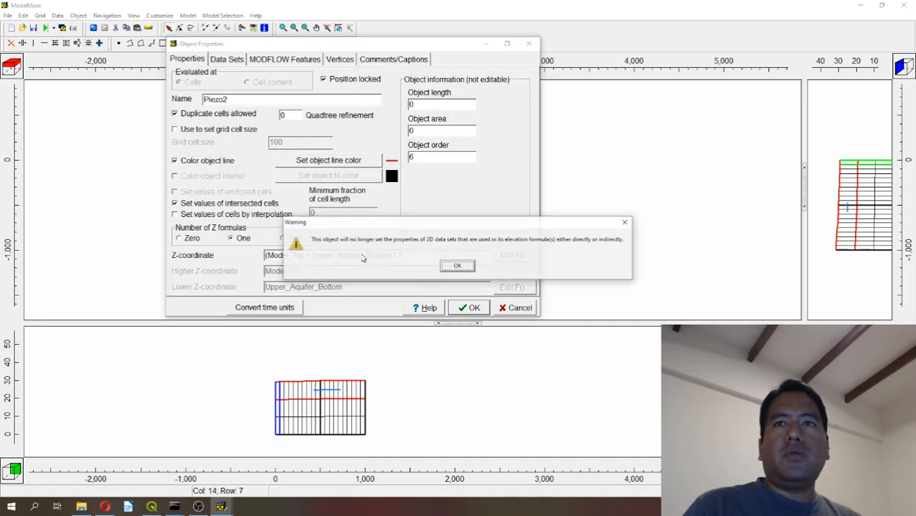
{"action": "key", "text": "Return"}
{"action": "triple_click", "coordinate": [413, 255]}
{"action": "type", "text": "24"}
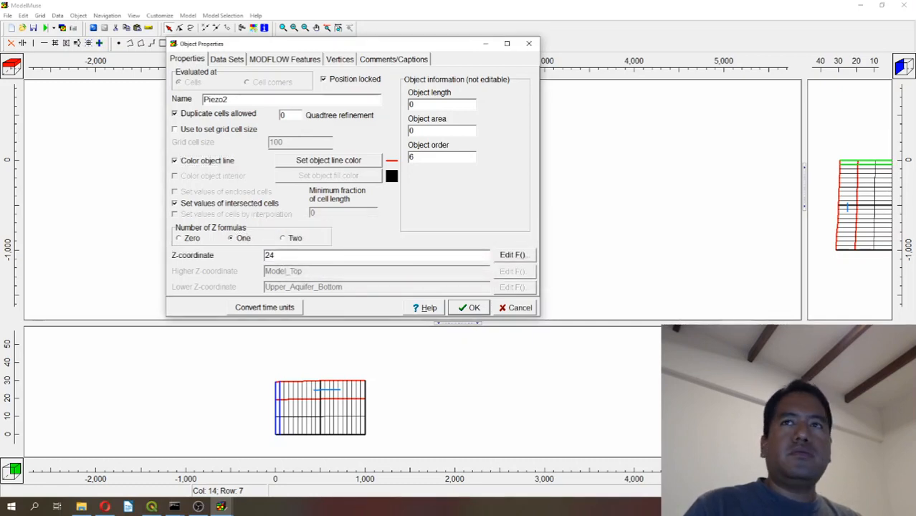
Enable the OBS Observation Utility for Piezo2 with observation name Piezo2 and head observation, and apply the object properties.
{"action": "left_click", "coordinate": [266, 63]}
{"action": "left_click", "coordinate": [210, 85]}
{"action": "left_click", "coordinate": [182, 83]}
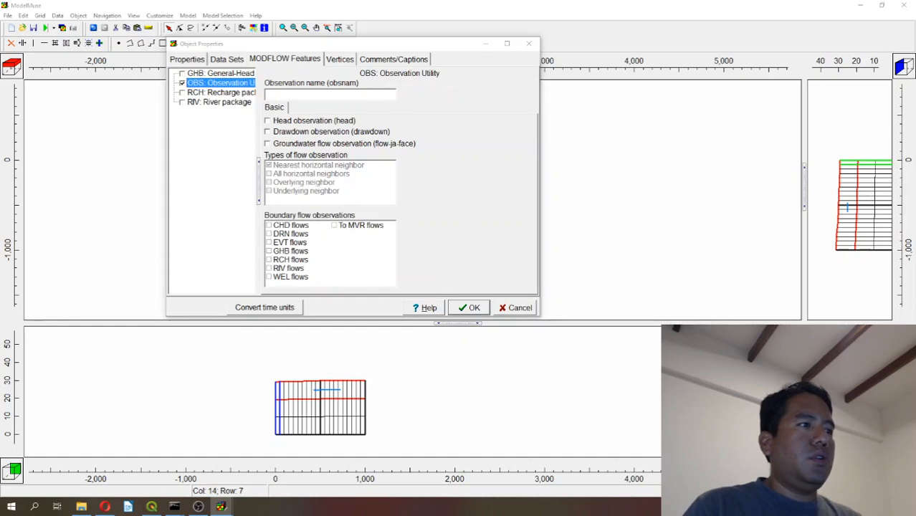
{"action": "left_click", "coordinate": [293, 97]}
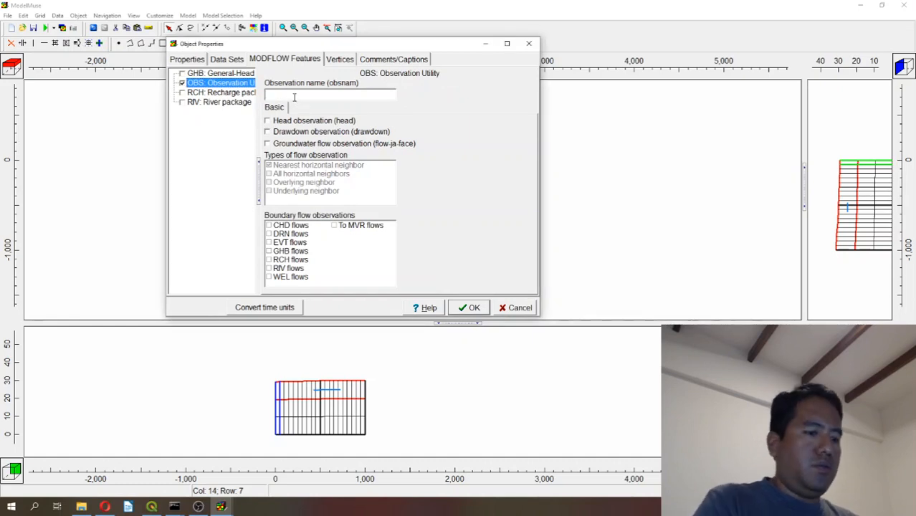
{"action": "type", "text": "Piezo2"}
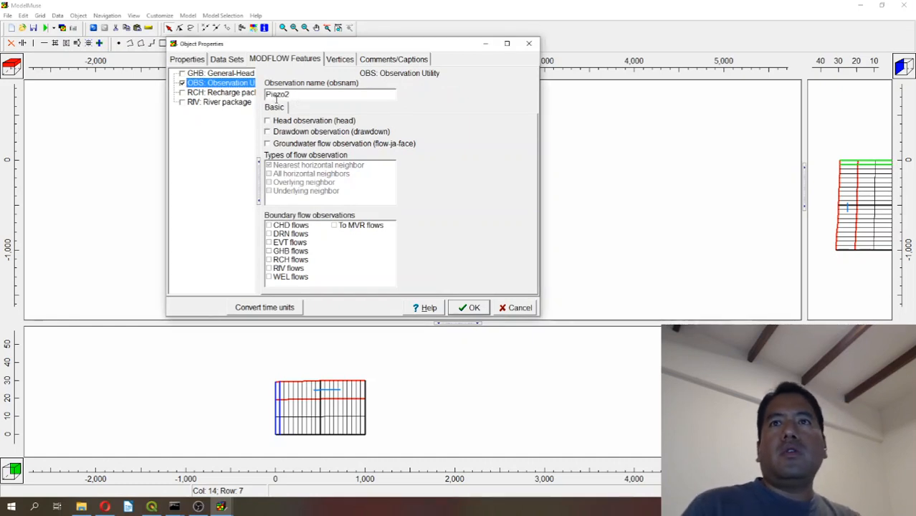
{"action": "left_click", "coordinate": [282, 122]}
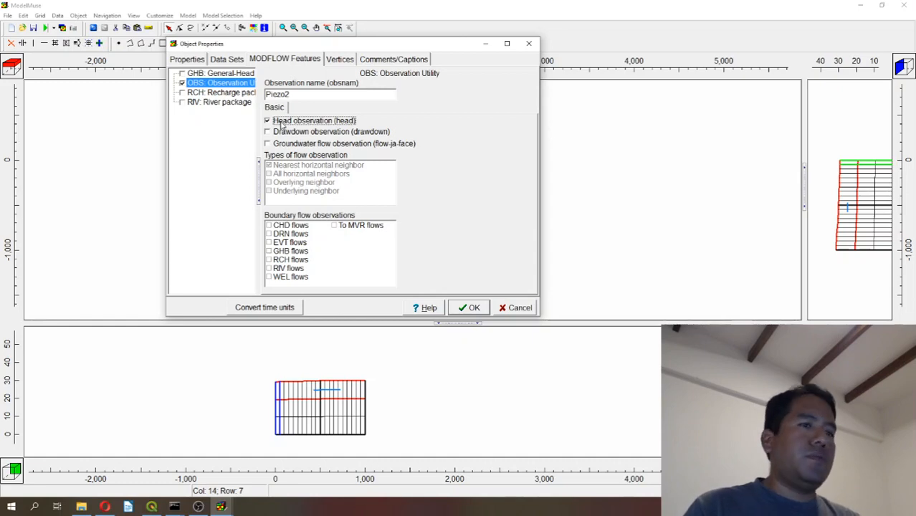
{"action": "left_click", "coordinate": [472, 308]}
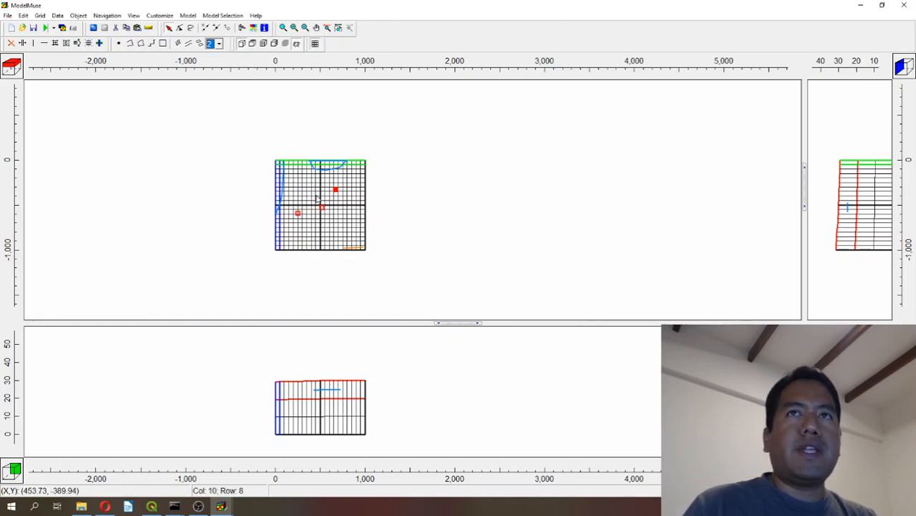
Draw a rectangle object about 1,190 by 1,200 enclosing the whole grid in the top view and name it modelRecharge.
{"action": "left_click", "coordinate": [162, 44]}
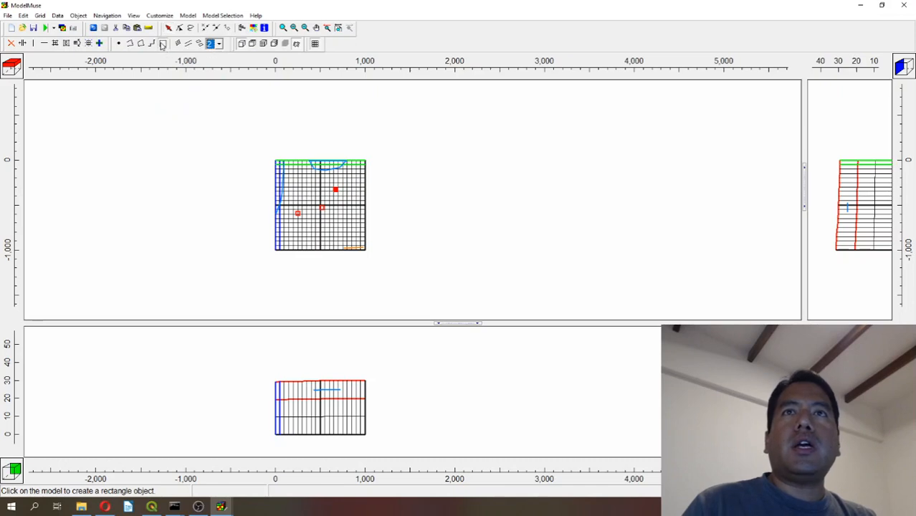
{"action": "left_click", "coordinate": [265, 153]}
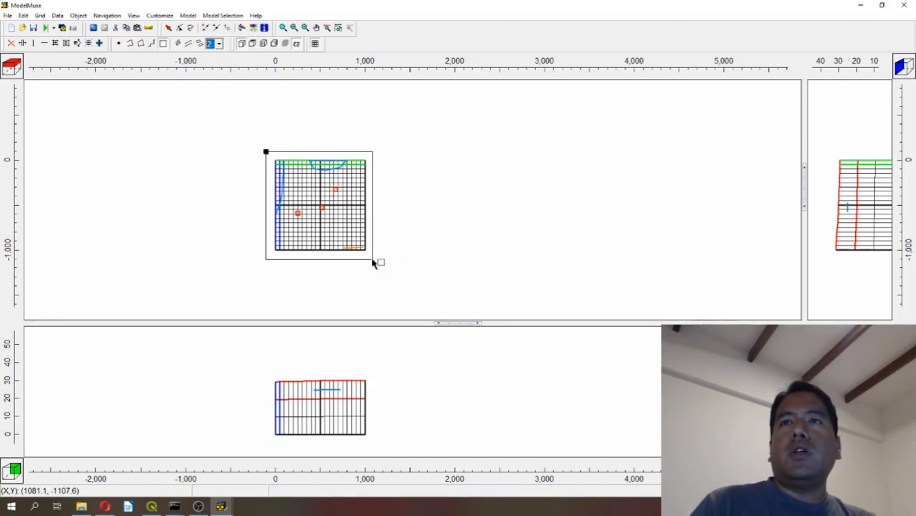
{"action": "left_click", "coordinate": [373, 262]}
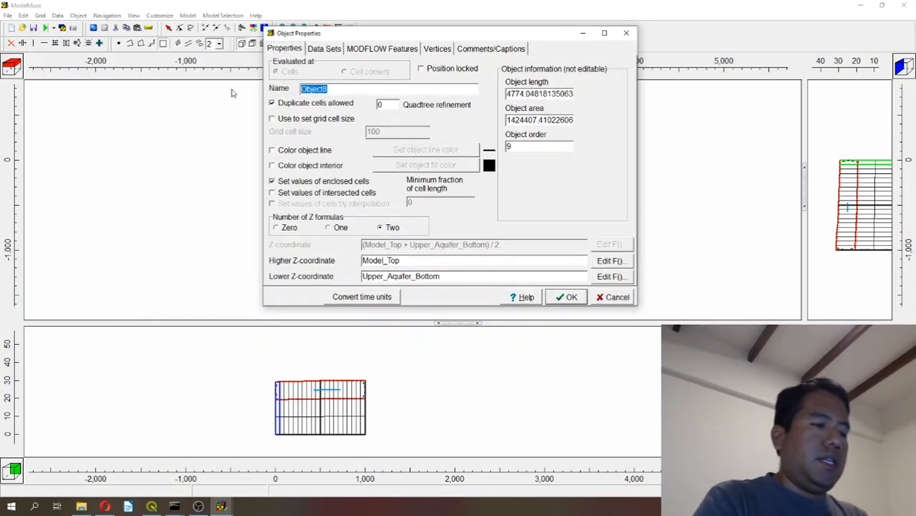
{"action": "type", "text": "mo"}
{"action": "key", "text": "BackSpace"}
{"action": "key", "text": "BackSpace"}
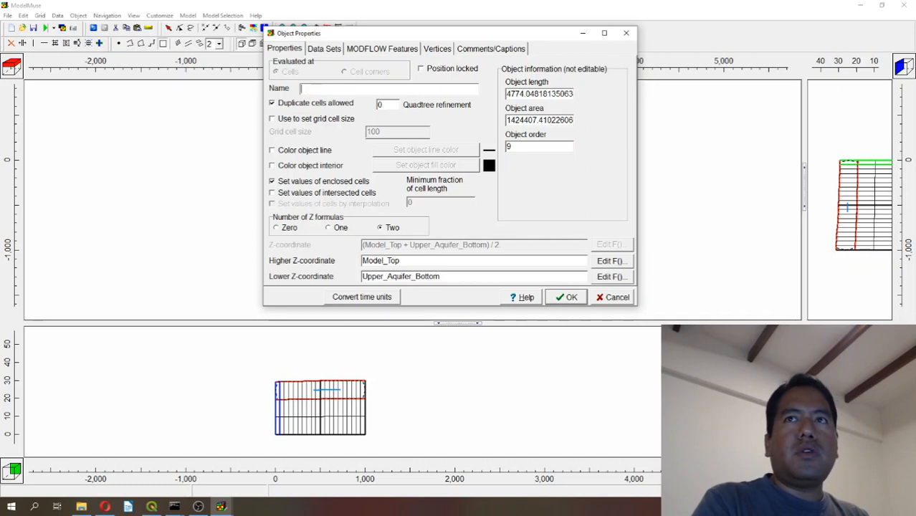
{"action": "type", "text": "modelRecharge"}
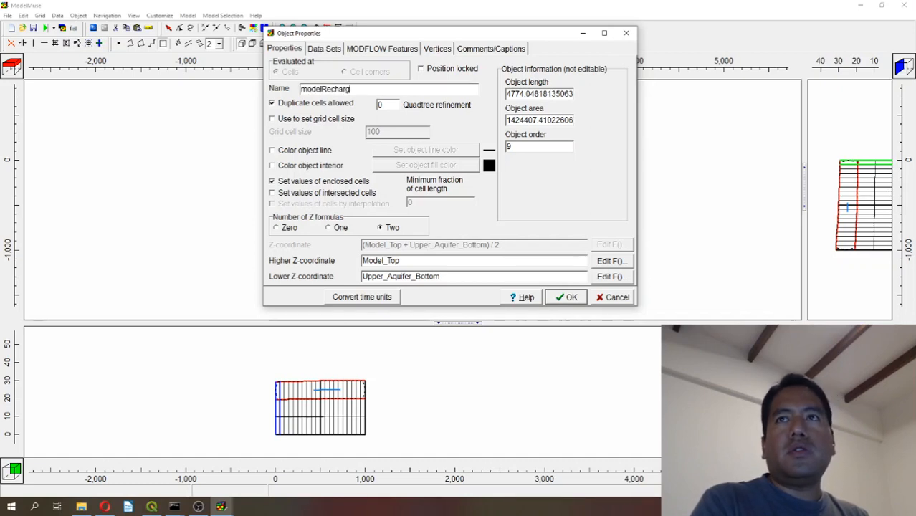
Set the modelRecharge object to zero Z formulas and its object line color to cyan.
{"action": "left_click", "coordinate": [284, 231]}
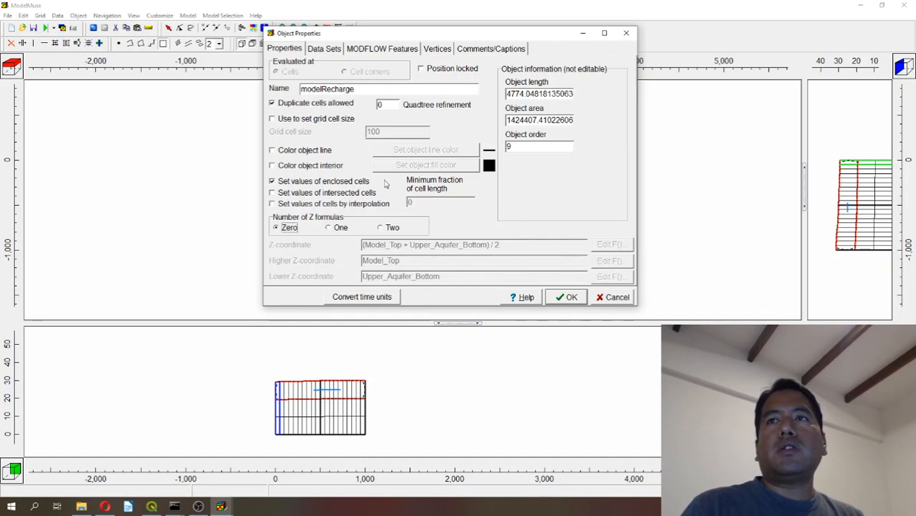
{"action": "left_click", "coordinate": [273, 150]}
{"action": "left_click", "coordinate": [426, 150]}
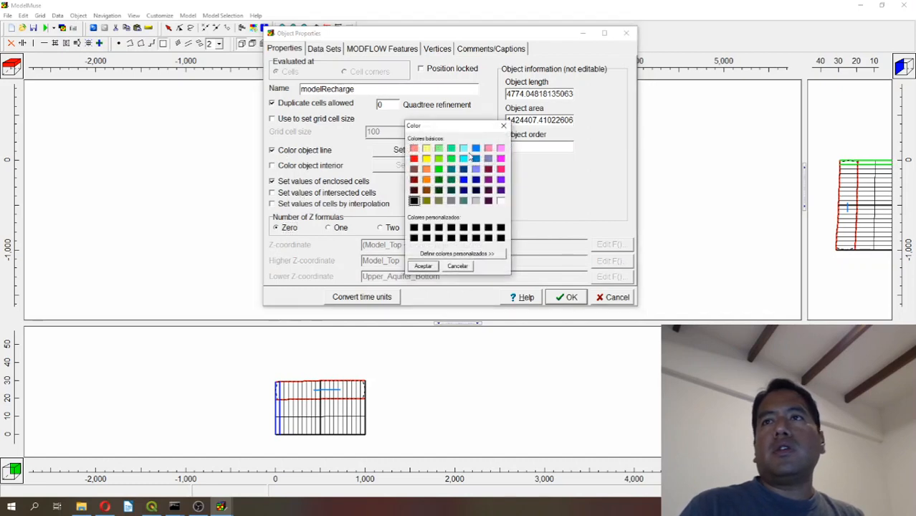
{"action": "left_click", "coordinate": [464, 158]}
{"action": "left_click", "coordinate": [423, 266]}
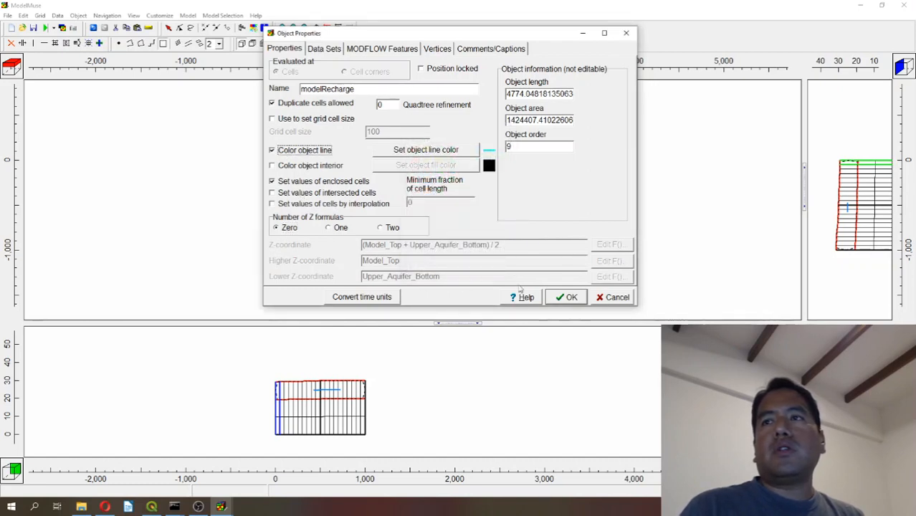
Enable the RCH Recharge package for modelRecharge with a rate of 3.17E-9 from time -1 to 0 and apply the properties.
{"action": "left_click", "coordinate": [387, 51]}
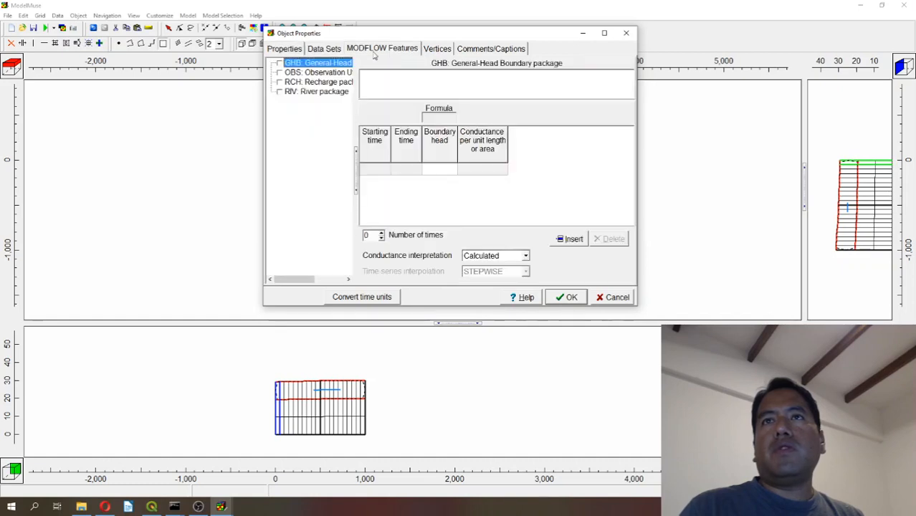
{"action": "left_click", "coordinate": [279, 82]}
{"action": "left_click", "coordinate": [384, 153]}
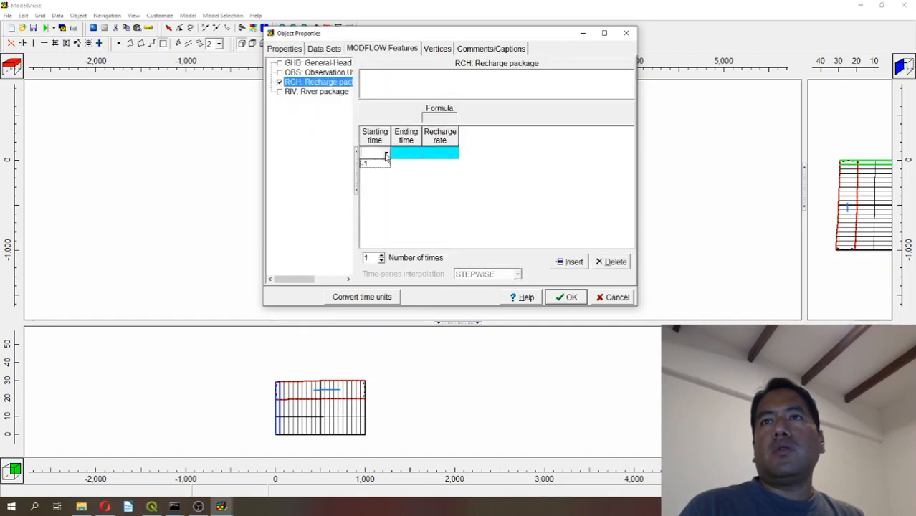
{"action": "left_click", "coordinate": [446, 153]}
{"action": "left_click", "coordinate": [450, 153]}
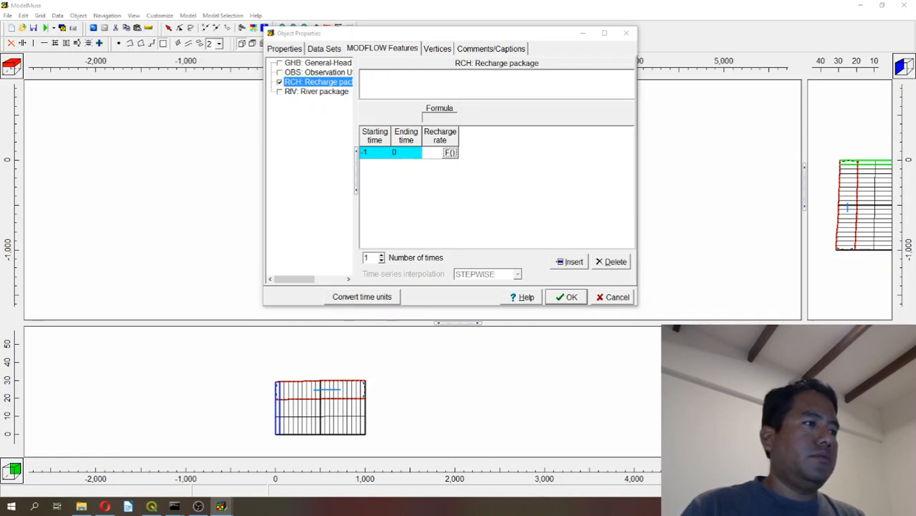
{"action": "type", "text": "3"}
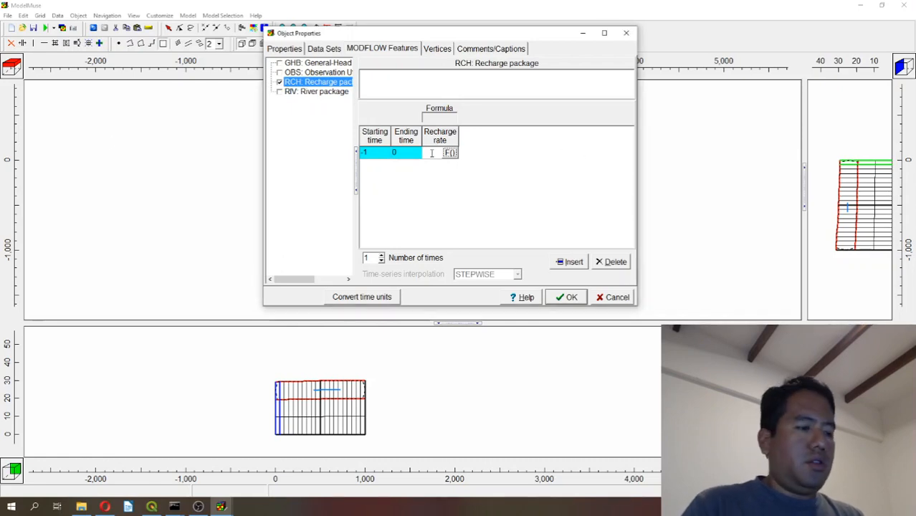
{"action": "type", "text": ".17"}
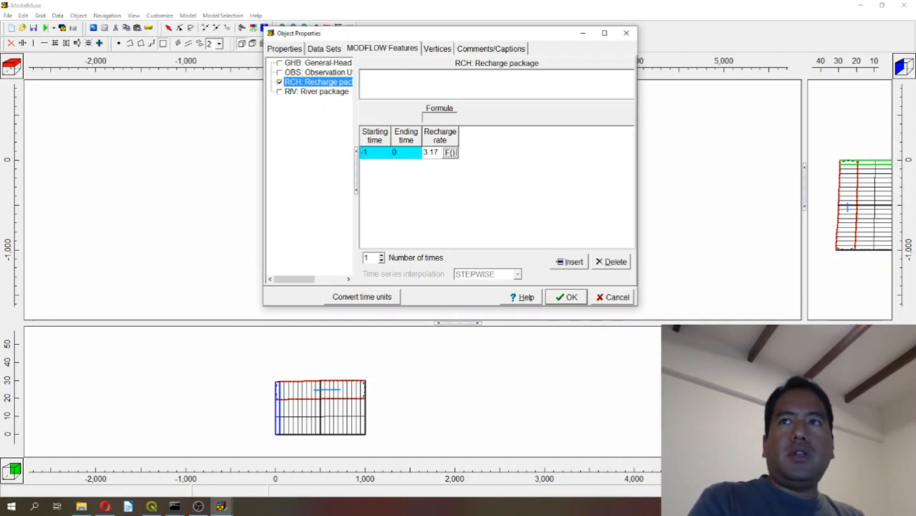
{"action": "type", "text": "E"}
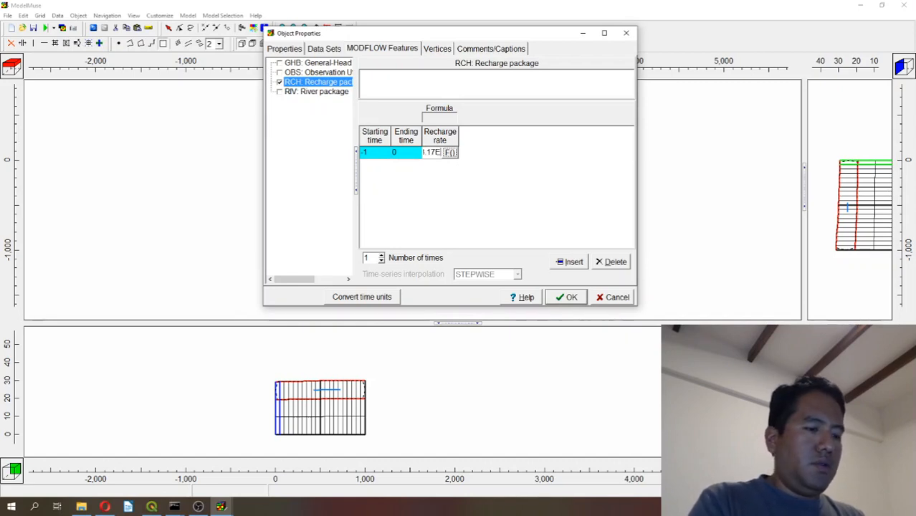
{"action": "type", "text": "-9"}
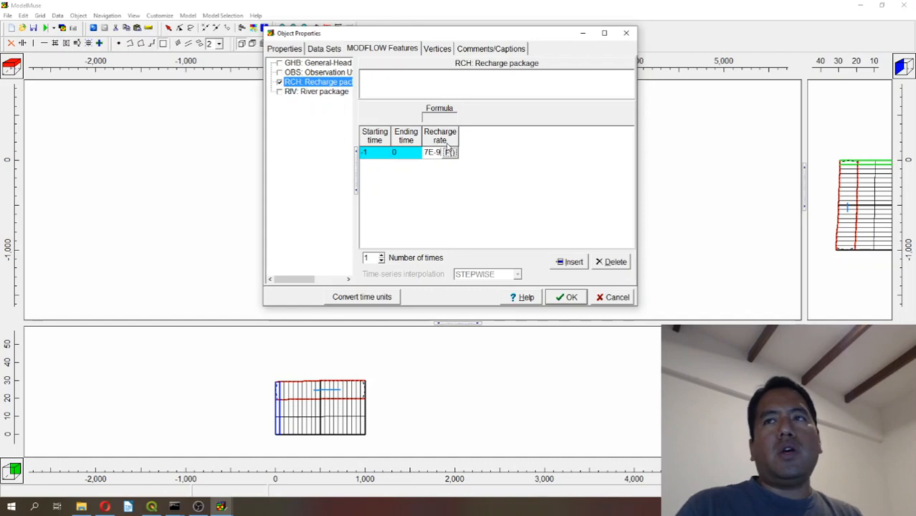
{"action": "left_click_drag", "start_coordinate": [459, 134], "coordinate": [490, 132]}
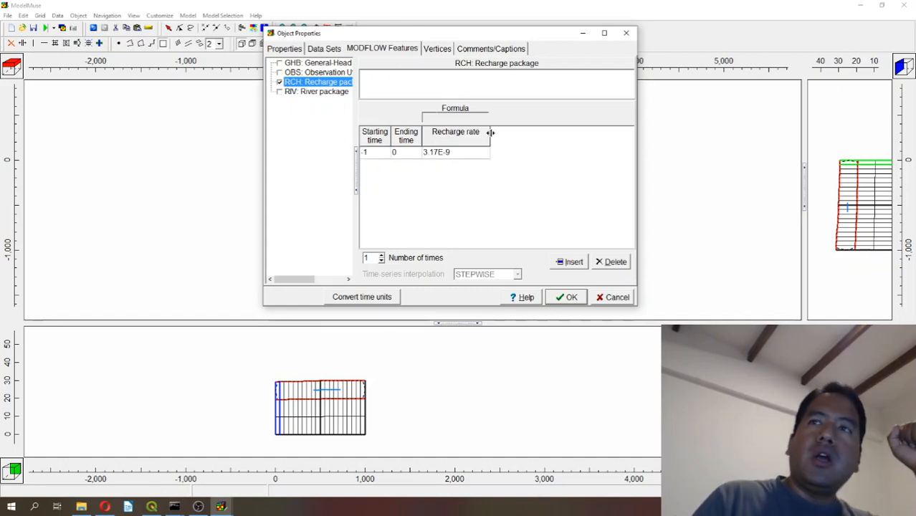
{"action": "left_click", "coordinate": [564, 300]}
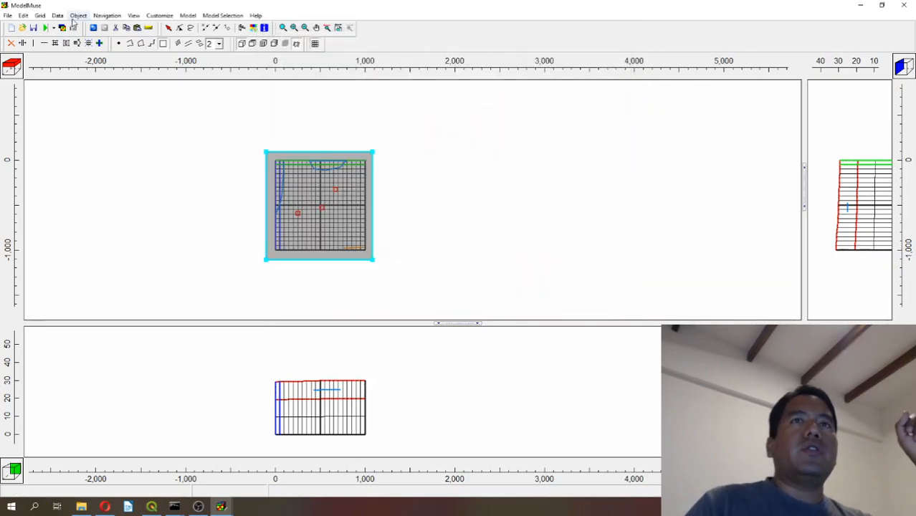
Save the model as Model1 in the Model folder of sensitivityAnalysis under Documents.
{"action": "left_click", "coordinate": [33, 27]}
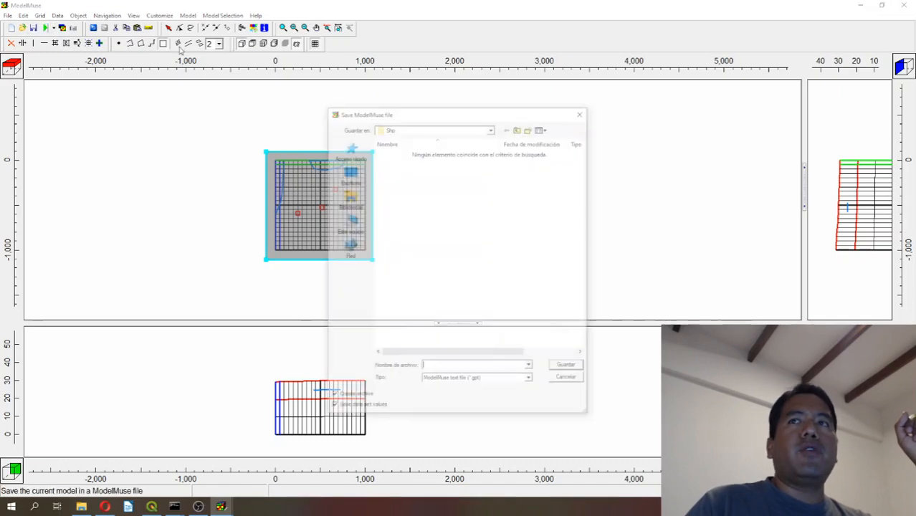
{"action": "left_click", "coordinate": [492, 127]}
{"action": "left_click", "coordinate": [442, 161]}
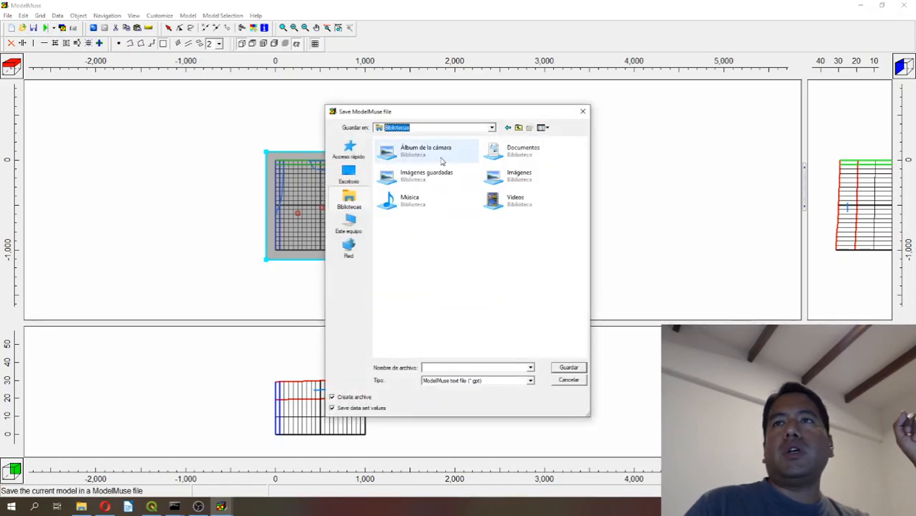
{"action": "double_click", "coordinate": [521, 151]}
{"action": "left_click", "coordinate": [398, 172]}
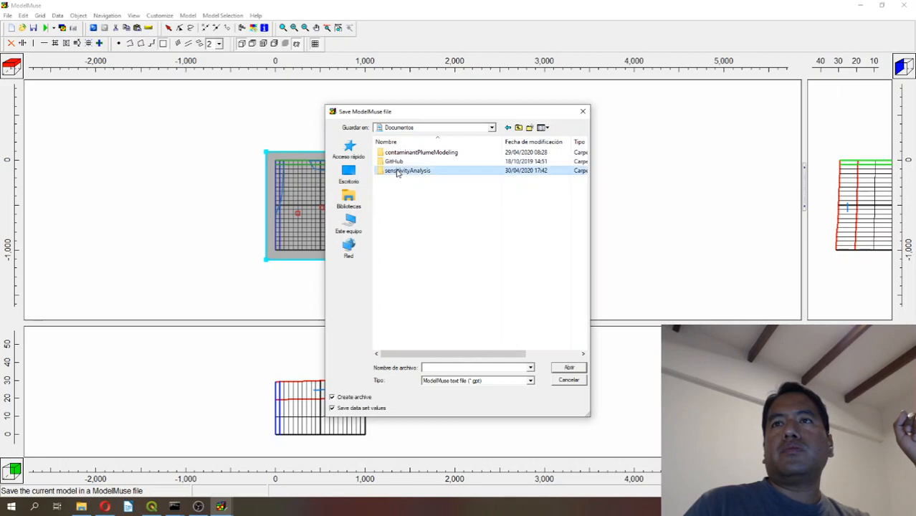
{"action": "double_click", "coordinate": [398, 172]}
{"action": "double_click", "coordinate": [397, 171]}
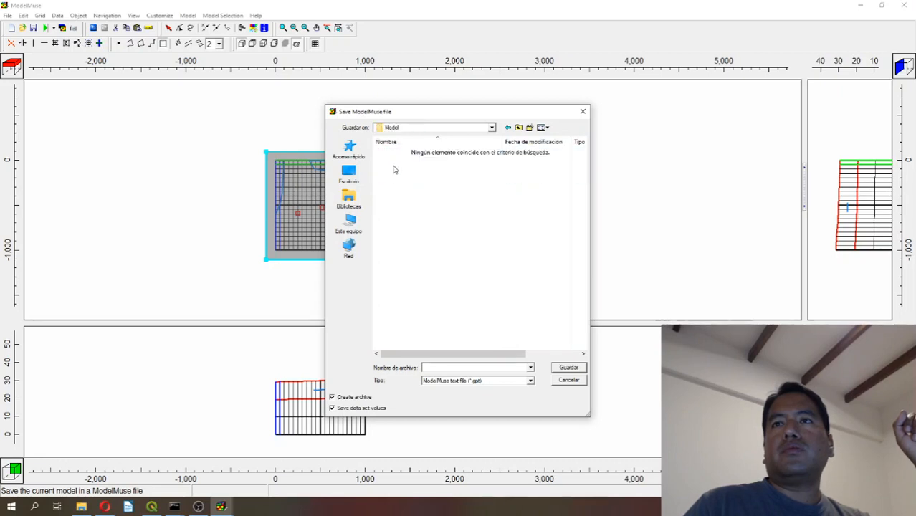
{"action": "left_click", "coordinate": [450, 367]}
{"action": "type", "text": "Model1"}
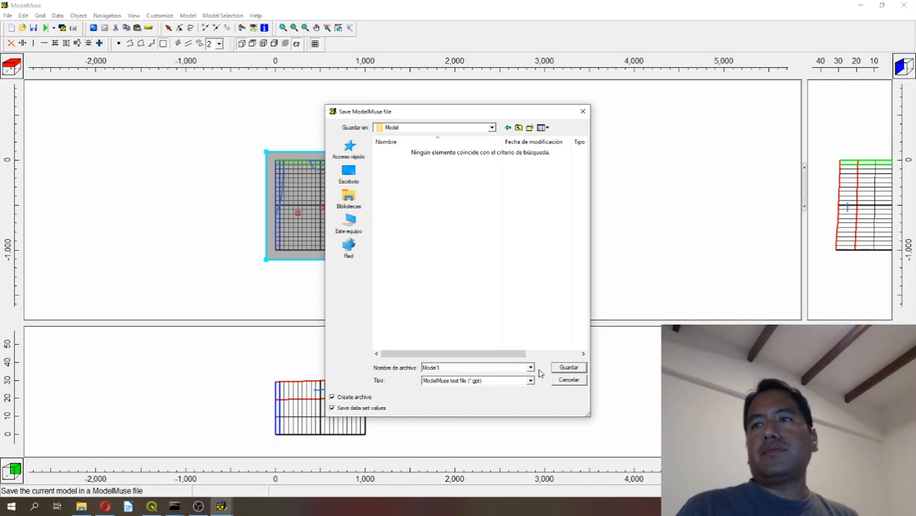
{"action": "left_click", "coordinate": [562, 368]}
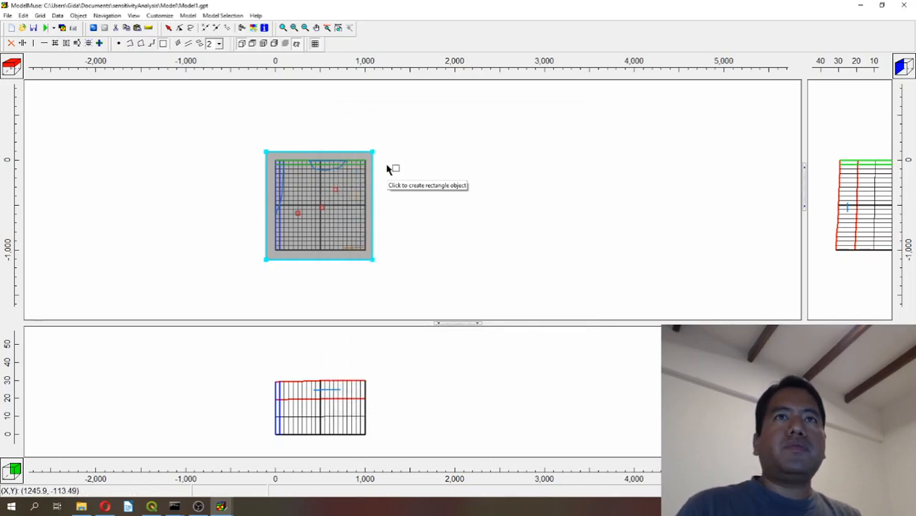
Export the MODFLOW 6 input files as Model1, execute the model, and close ModelMonitor after the run.
{"action": "left_click", "coordinate": [44, 27]}
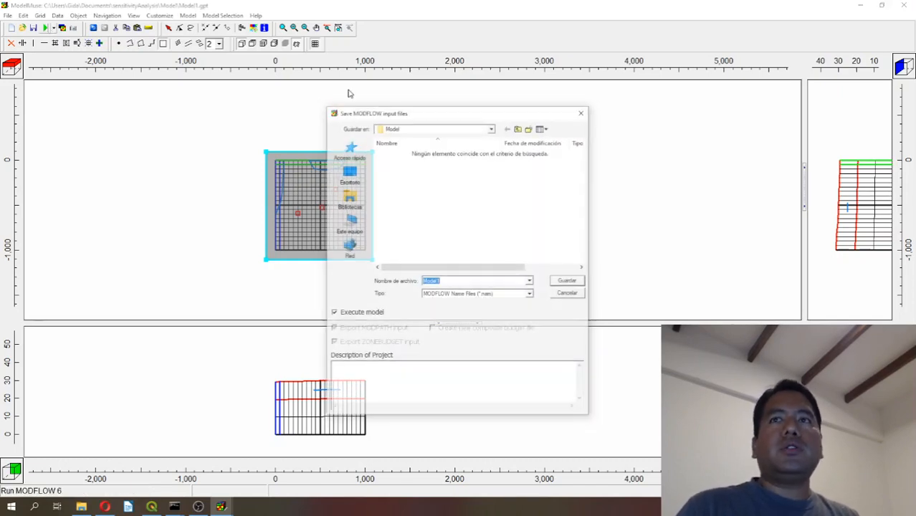
{"action": "left_click", "coordinate": [568, 281]}
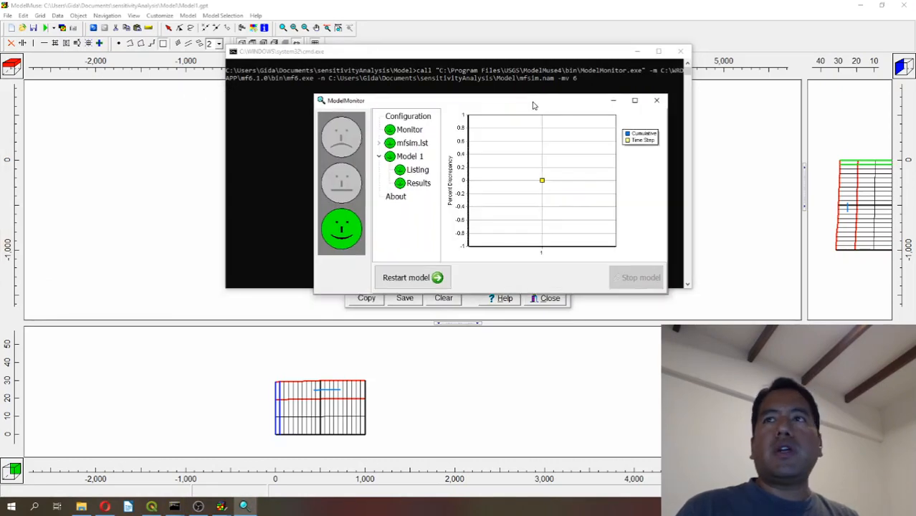
{"action": "left_click", "coordinate": [656, 101]}
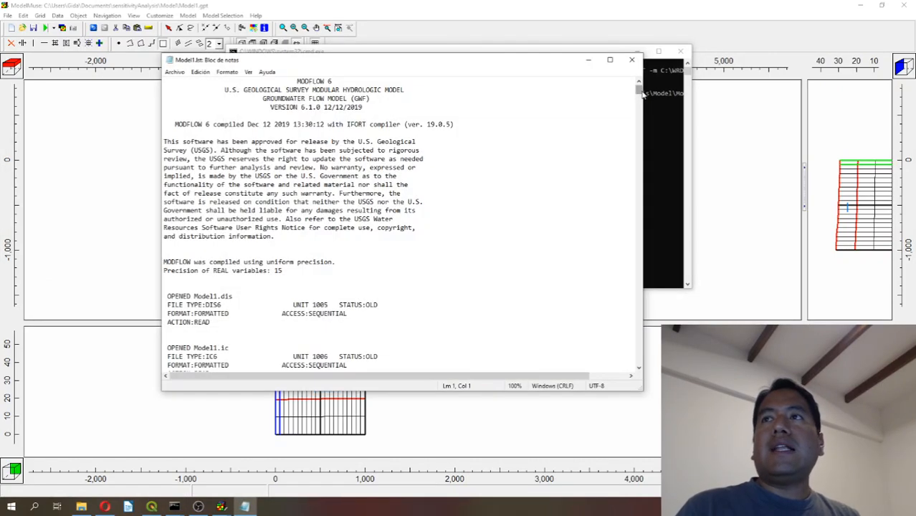
Examine the volumetric budget at the end of the Model1 listing file, and switch to File Explorer.
{"action": "left_click_drag", "start_coordinate": [638, 91], "coordinate": [638, 361]}
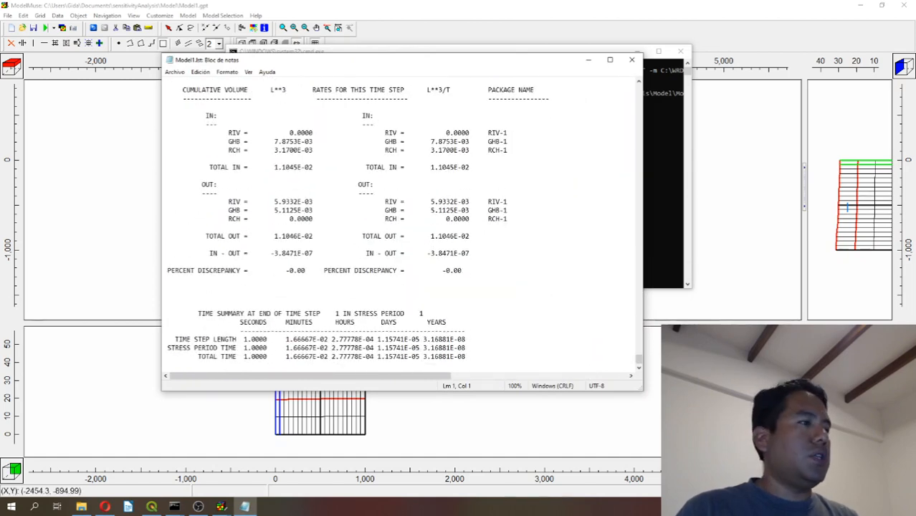
{"action": "left_click", "coordinate": [222, 506]}
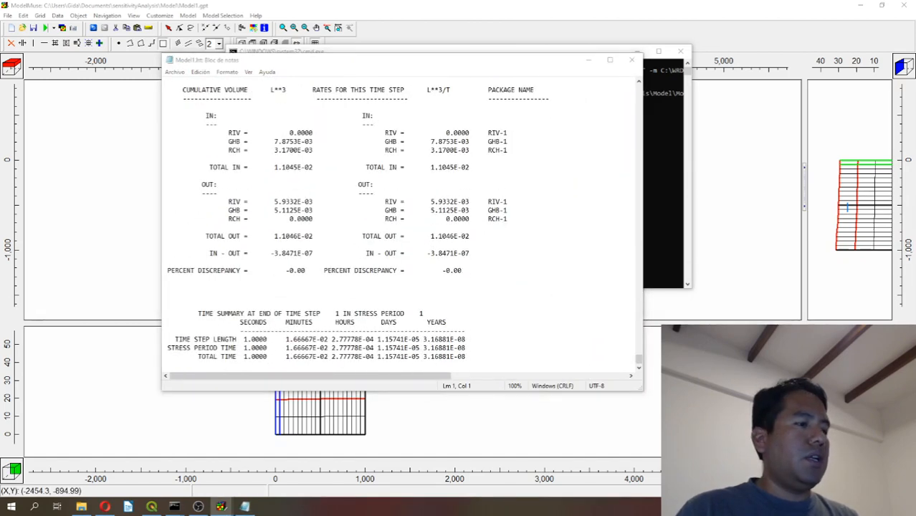
{"action": "left_click", "coordinate": [81, 506]}
{"action": "left_click_drag", "start_coordinate": [430, 32], "coordinate": [429, 0]}
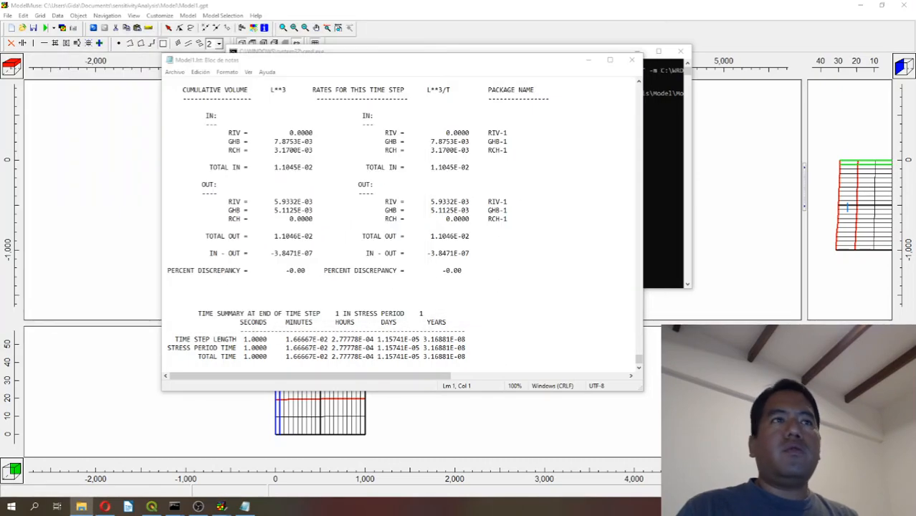
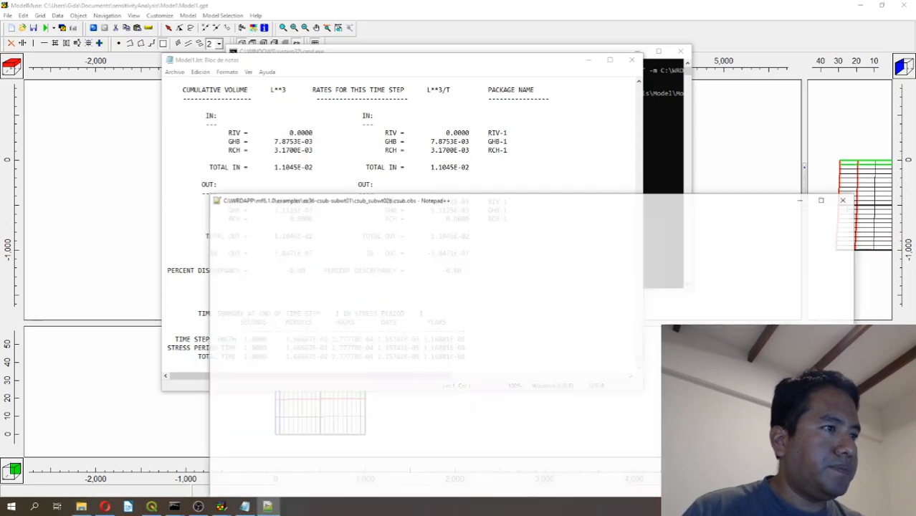
Compare the volumetric budgets in the two Model1.lst listings, and close both listings, the command window and the Errors and Warnings window.
{"action": "left_click_drag", "start_coordinate": [719, 204], "coordinate": [0, 201]}
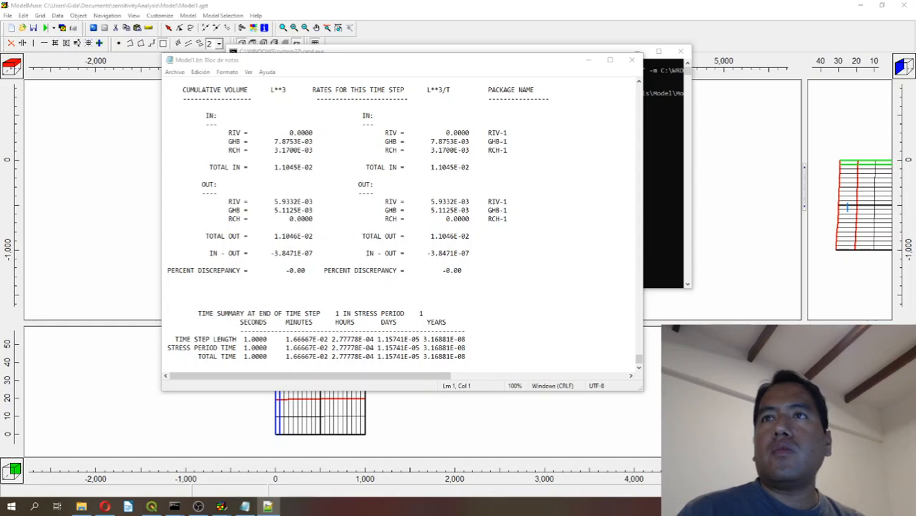
{"action": "left_click_drag", "start_coordinate": [0, 65], "coordinate": [165, 53]}
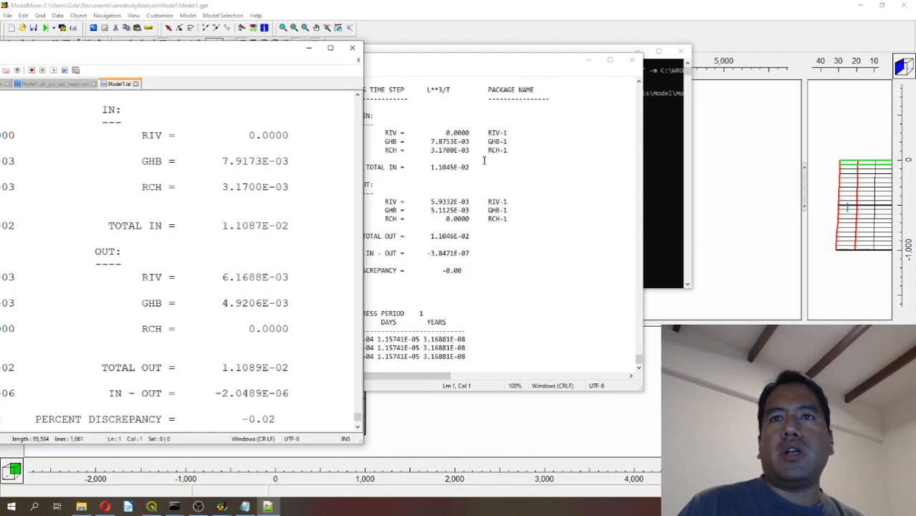
{"action": "left_click", "coordinate": [352, 49]}
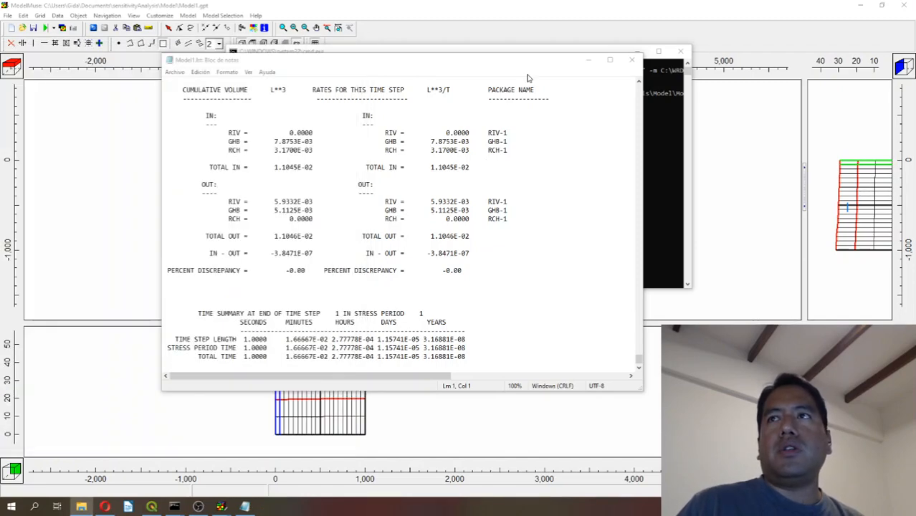
{"action": "left_click", "coordinate": [632, 60]}
{"action": "left_click", "coordinate": [680, 51]}
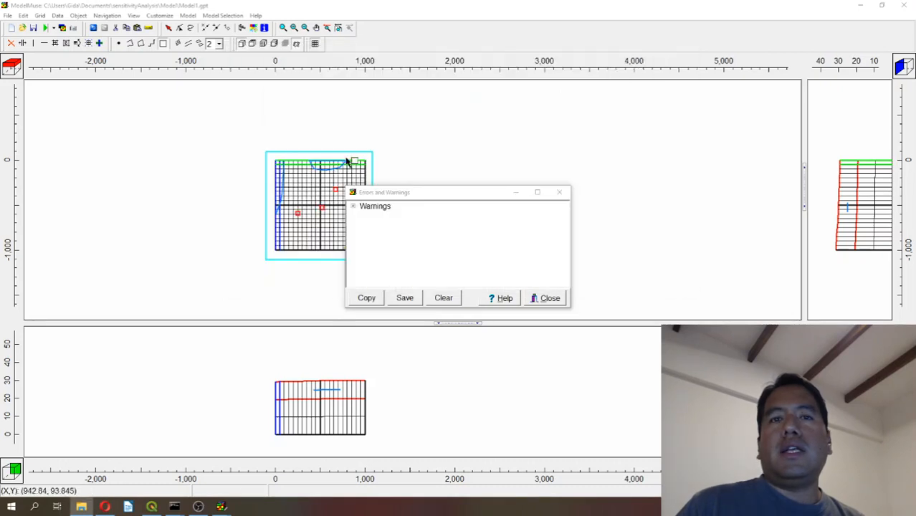
{"action": "left_click", "coordinate": [559, 192]}
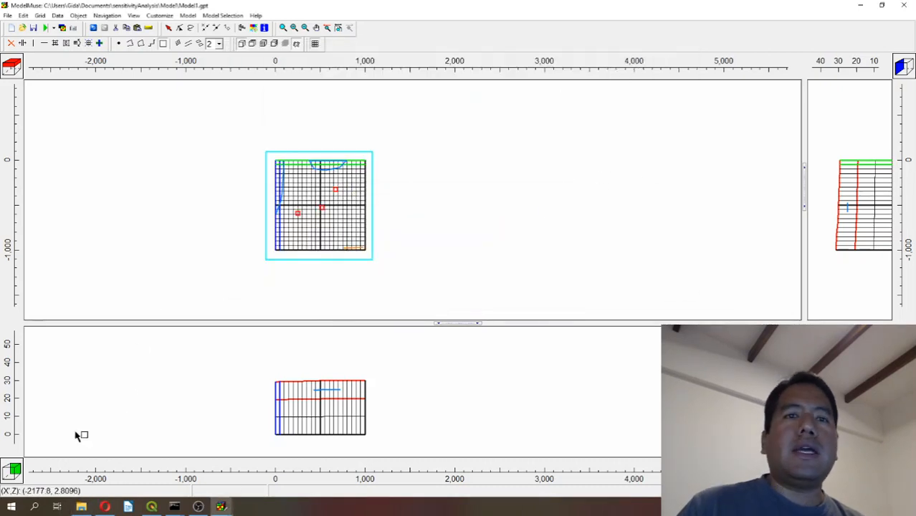
Switch to File Explorer, inspect the head values in the Model folder's Model1.ob_gw_out_head file using Notepad++, and close both windows.
{"action": "left_click", "coordinate": [80, 507]}
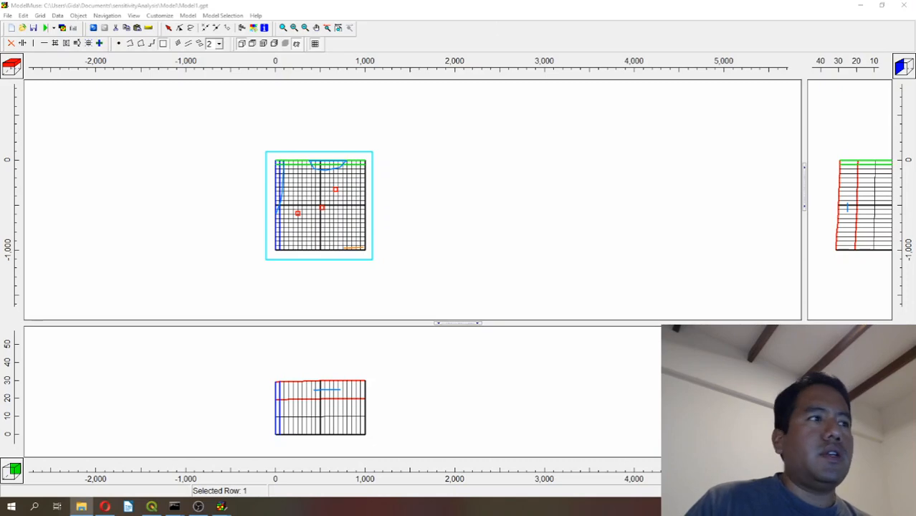
{"action": "left_click_drag", "start_coordinate": [915, 71], "coordinate": [517, 72]}
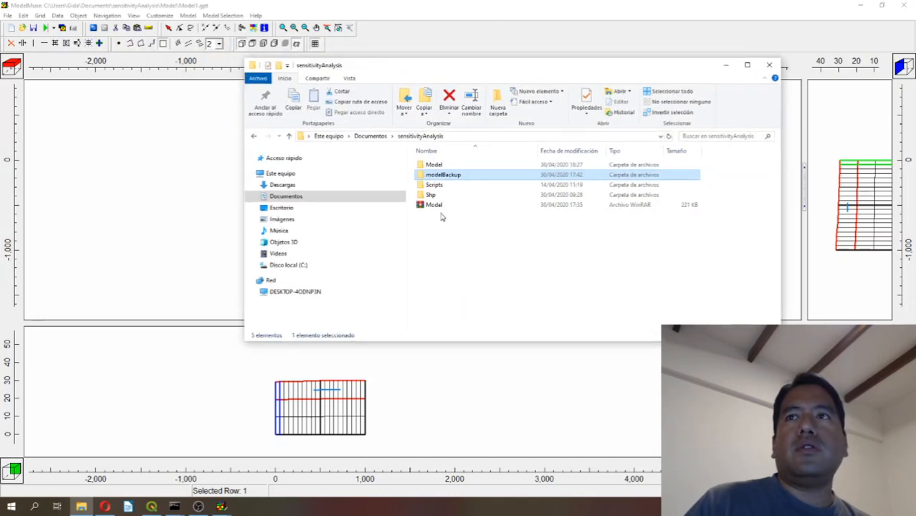
{"action": "double_click", "coordinate": [435, 166]}
{"action": "scroll", "coordinate": [452, 287], "scroll_direction": "down", "scroll_amount": 3}
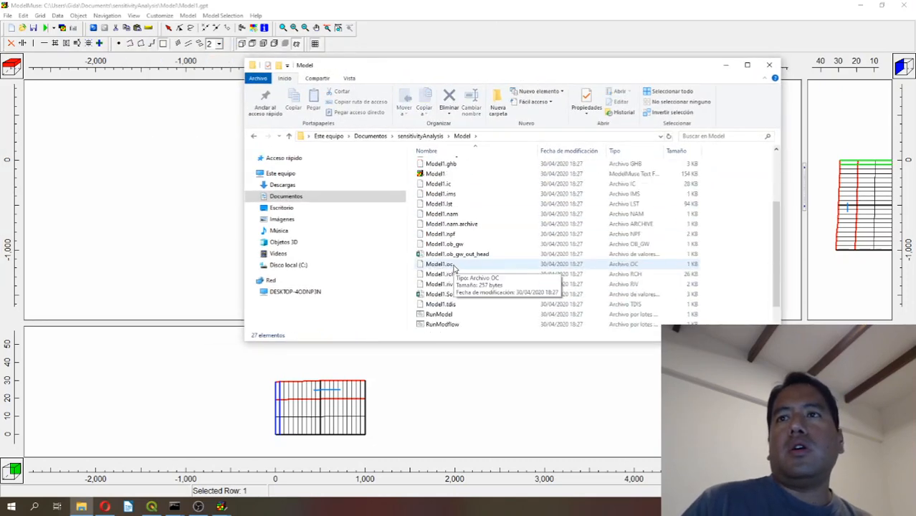
{"action": "left_click", "coordinate": [457, 254]}
{"action": "right_click", "coordinate": [454, 256]}
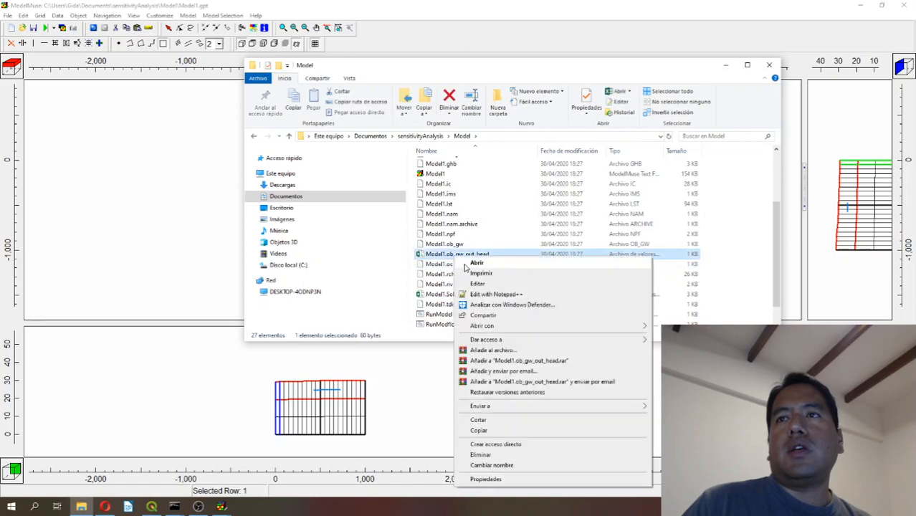
{"action": "left_click", "coordinate": [488, 294]}
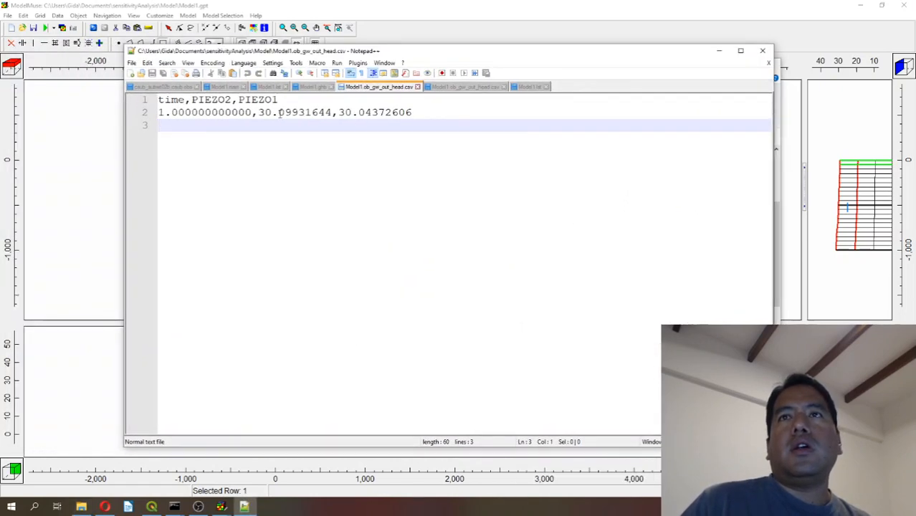
{"action": "left_click_drag", "start_coordinate": [258, 113], "coordinate": [418, 108]}
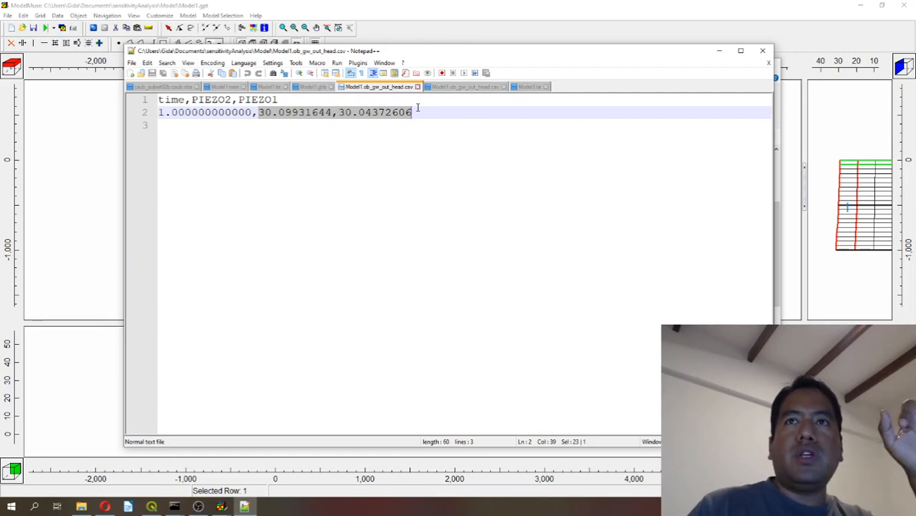
{"action": "left_click", "coordinate": [762, 50]}
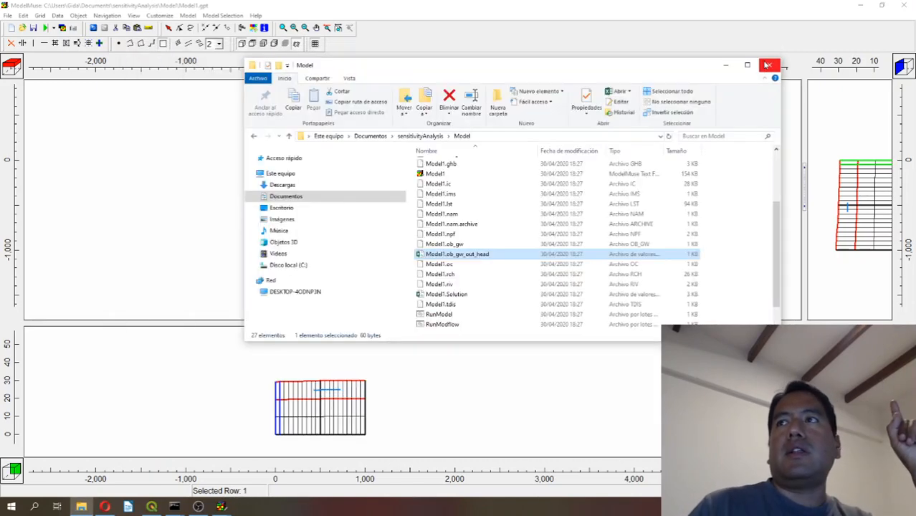
{"action": "left_click", "coordinate": [767, 66]}
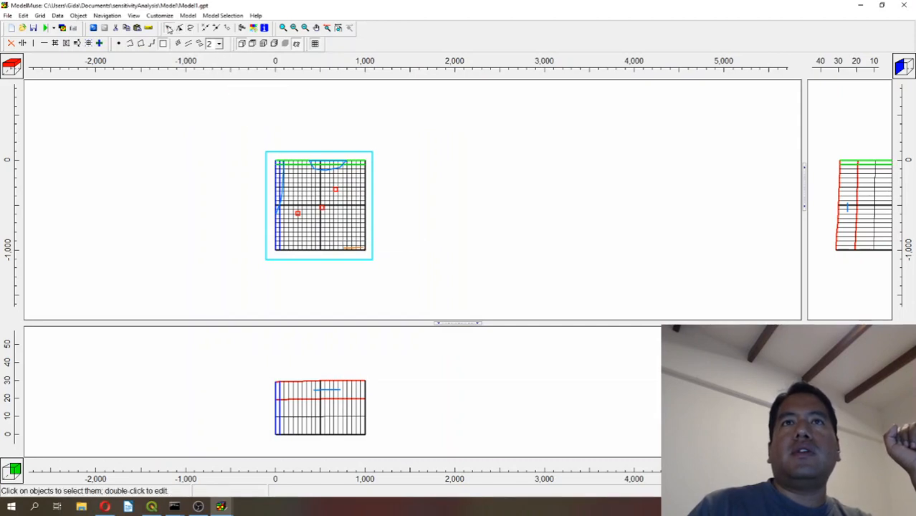
Hide the recharge polygon that surrounds the whole grid in the top view.
{"action": "left_click", "coordinate": [169, 28]}
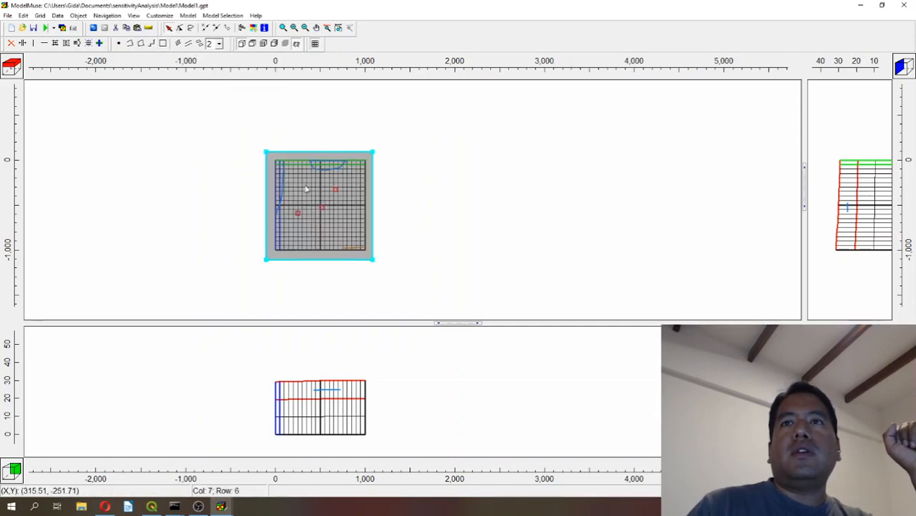
{"action": "left_click", "coordinate": [363, 192]}
{"action": "right_click", "coordinate": [364, 190]}
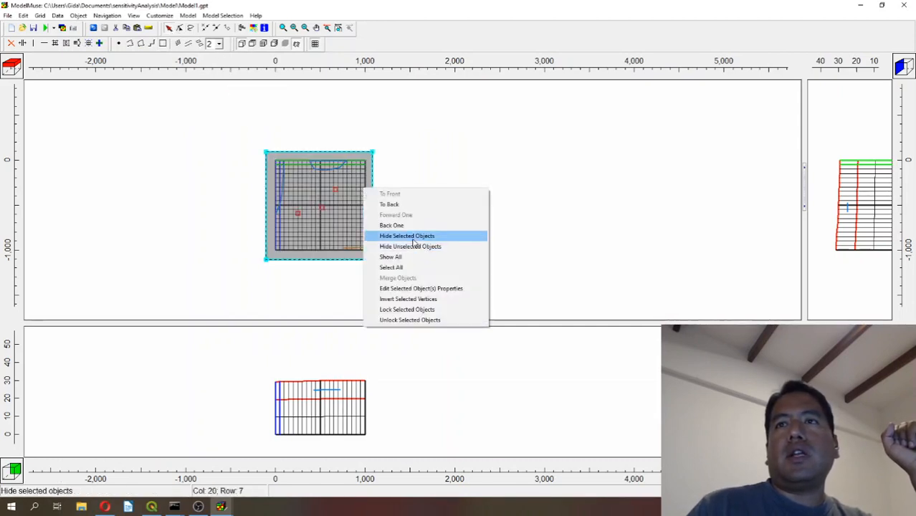
{"action": "left_click", "coordinate": [414, 237]}
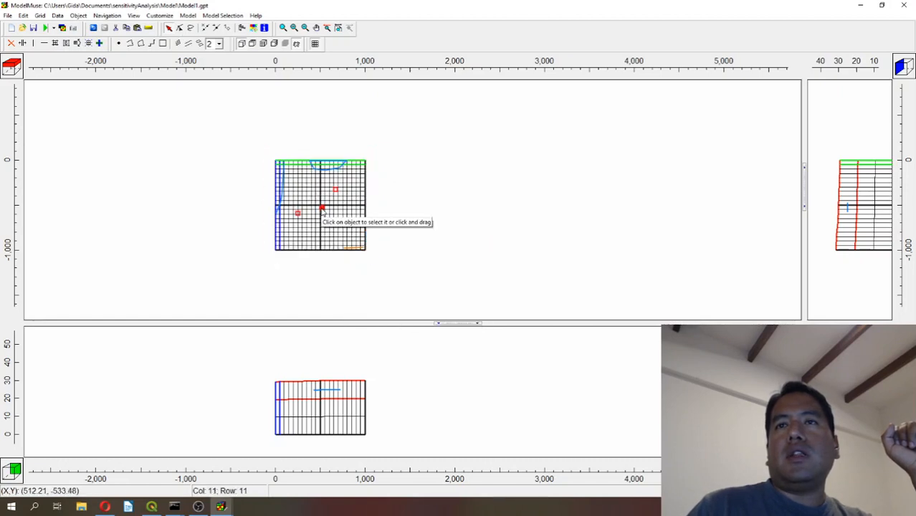
Enable Head observation (head) for the Piezo3 point near the centre of the grid and apply the object properties.
{"action": "double_click", "coordinate": [322, 208]}
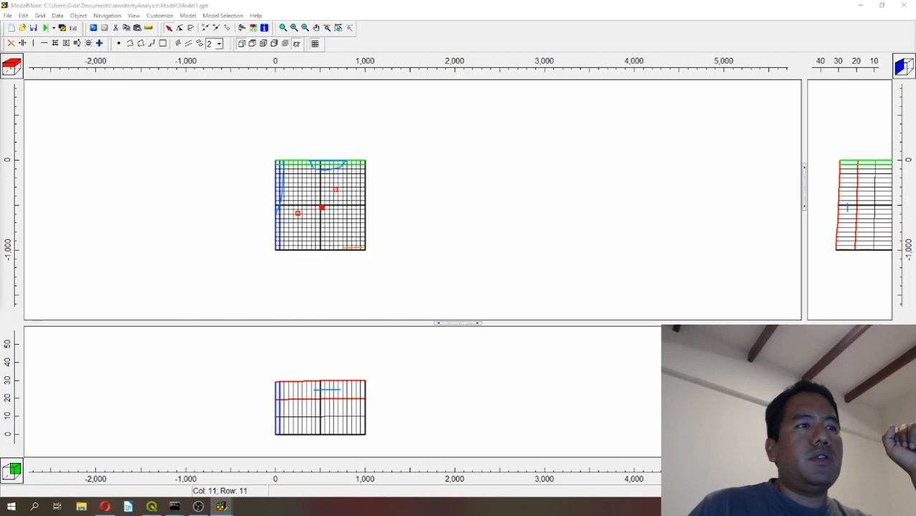
{"action": "left_click", "coordinate": [370, 61]}
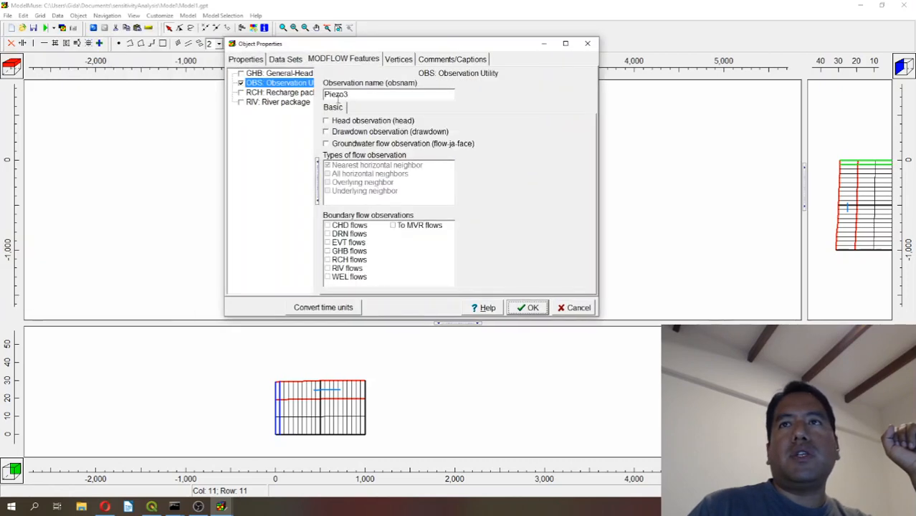
{"action": "left_click", "coordinate": [326, 121]}
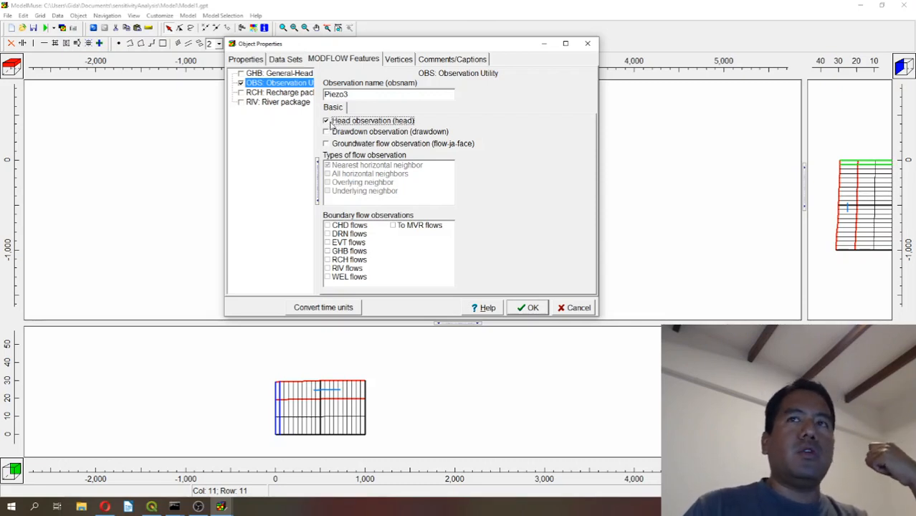
{"action": "left_click", "coordinate": [529, 307]}
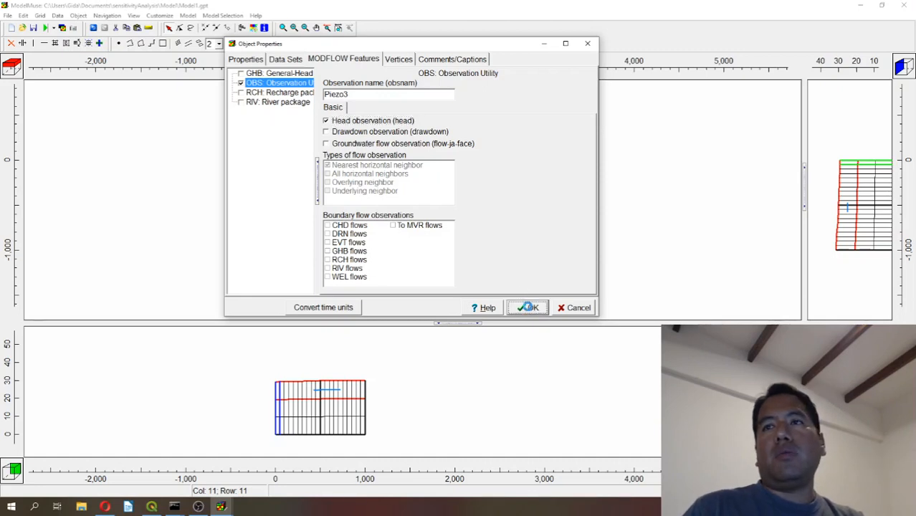
Save the project, export the MODFLOW 6 input files as Model1 with model execution, and close ModelMonitor after the run.
{"action": "left_click", "coordinate": [33, 27]}
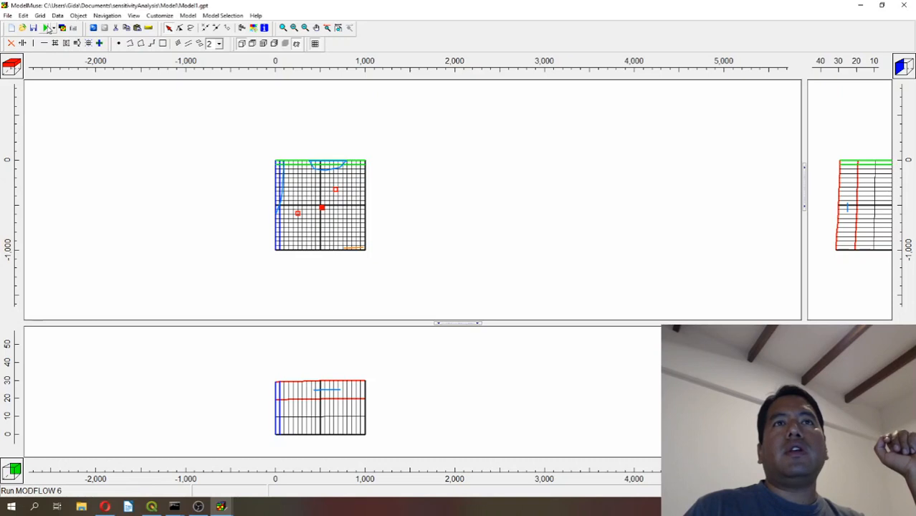
{"action": "left_click", "coordinate": [46, 27]}
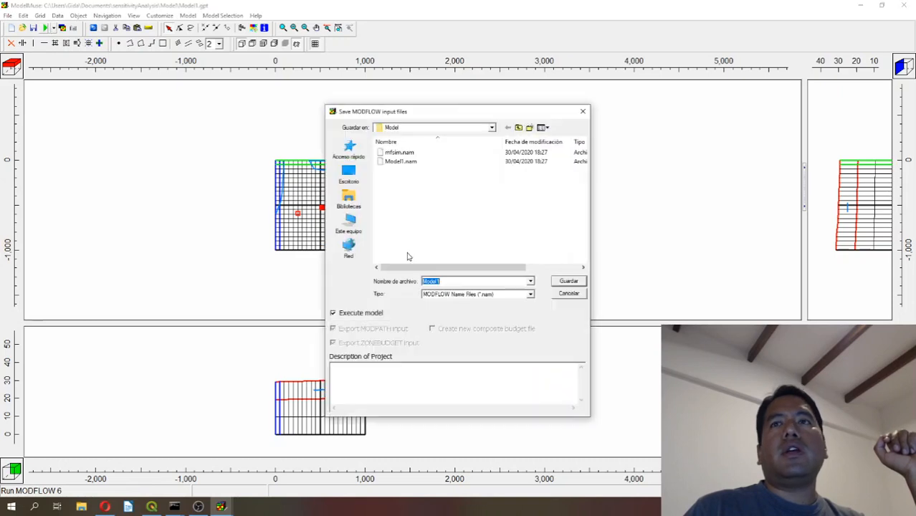
{"action": "left_click", "coordinate": [571, 282]}
{"action": "left_click", "coordinate": [483, 255]}
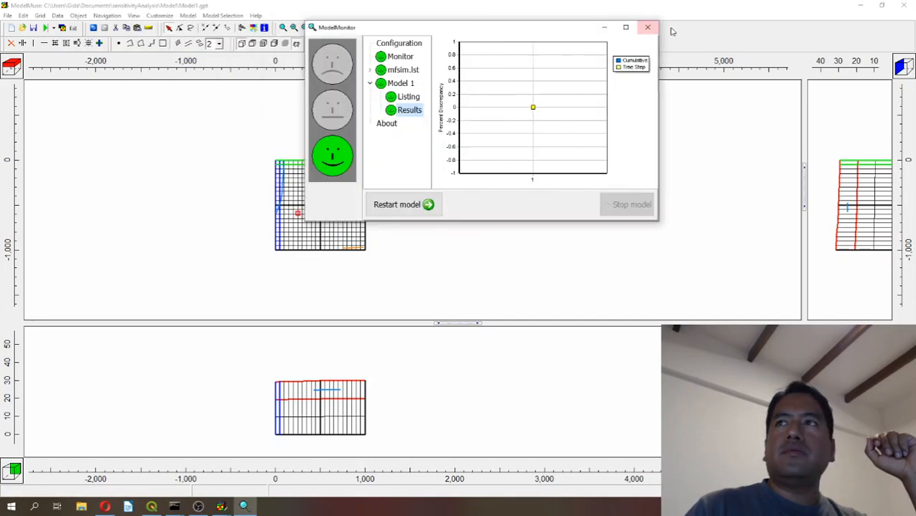
{"action": "left_click", "coordinate": [647, 28]}
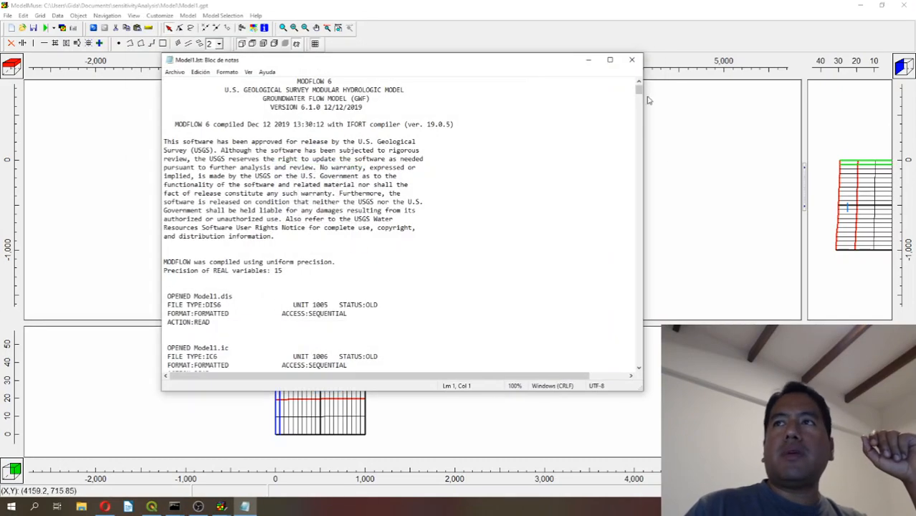
Check the RIV and GHB outflow rates in the final budget of the new Model1 listing, and close the listing.
{"action": "left_click_drag", "start_coordinate": [638, 90], "coordinate": [641, 379]}
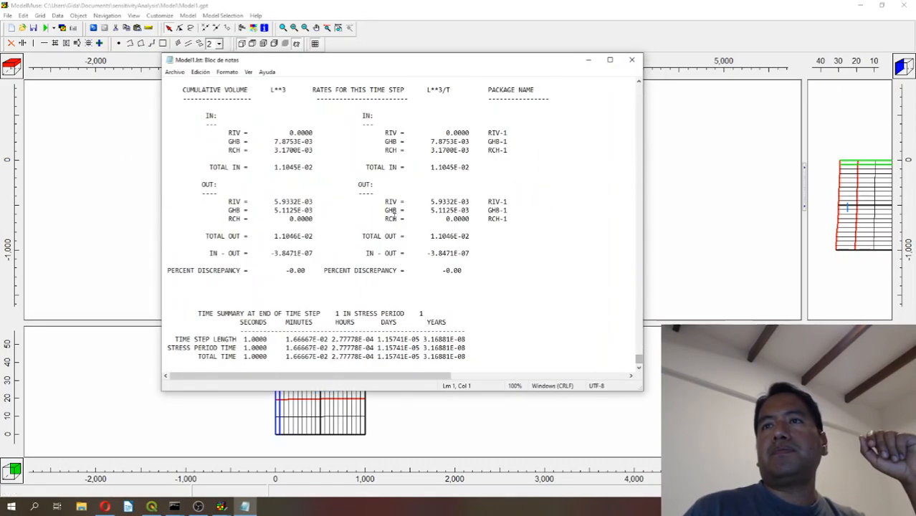
{"action": "left_click_drag", "start_coordinate": [432, 203], "coordinate": [460, 212]}
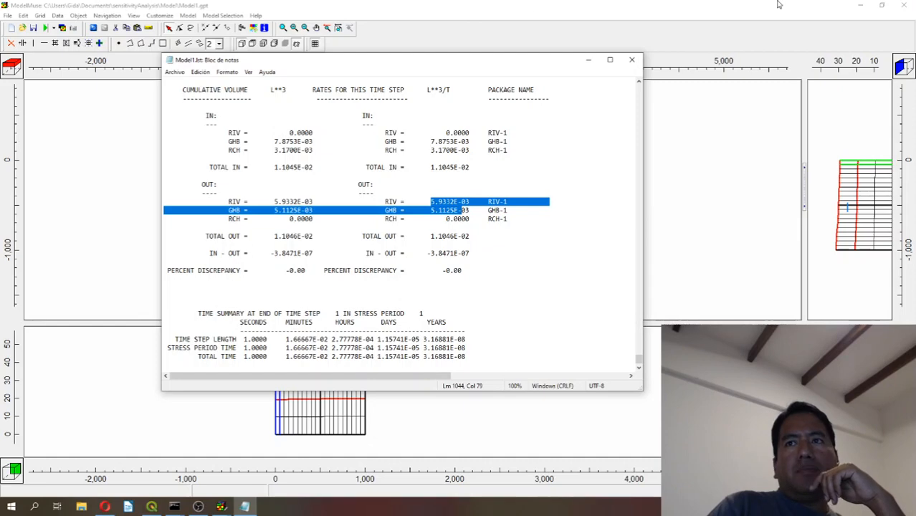
{"action": "left_click", "coordinate": [631, 60]}
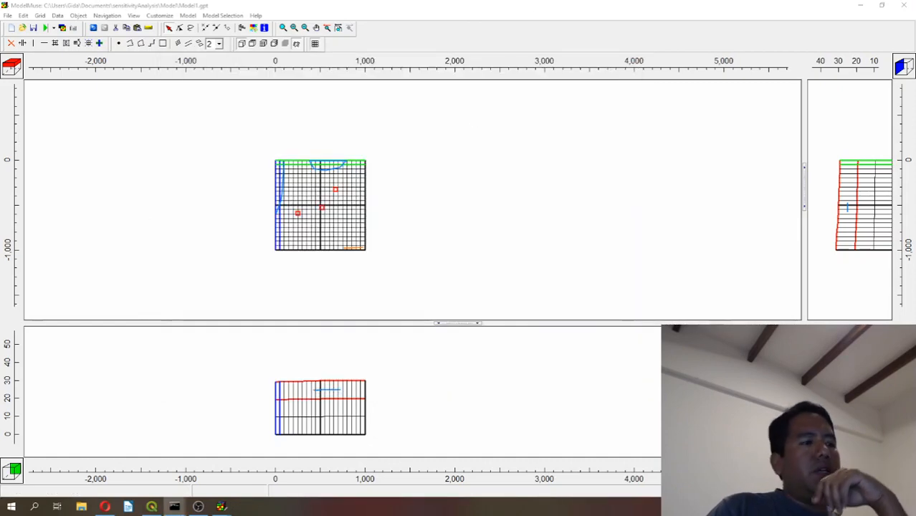
Open the rerun's Model1.ob_gw_out_head file from Documents > sensitivityAnalysis > Model in Notepad++ and examine the PIEZO1, PIEZO2 and PIEZO3 heads.
{"action": "key", "text": "super+e"}
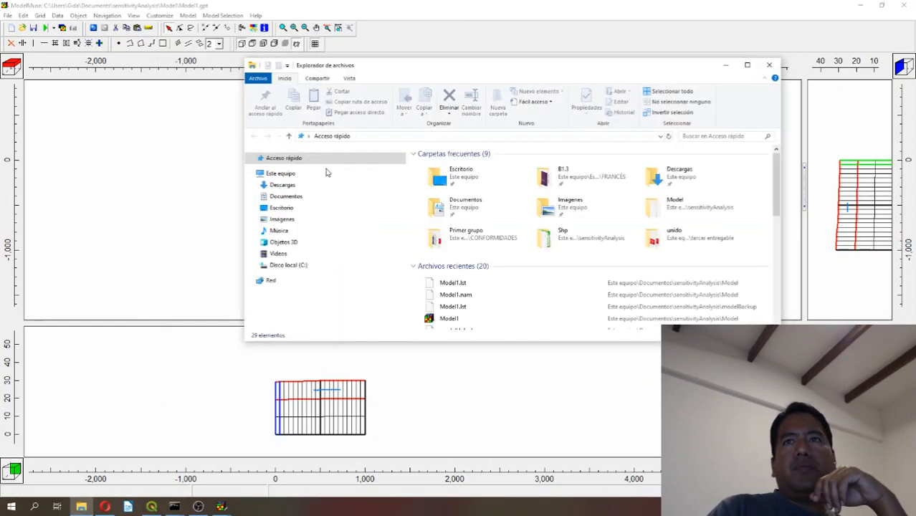
{"action": "double_click", "coordinate": [463, 206]}
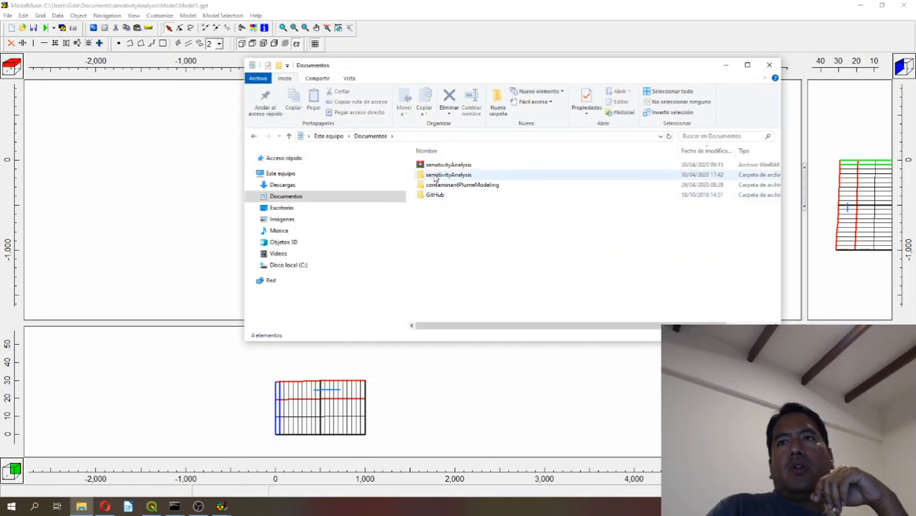
{"action": "double_click", "coordinate": [437, 176]}
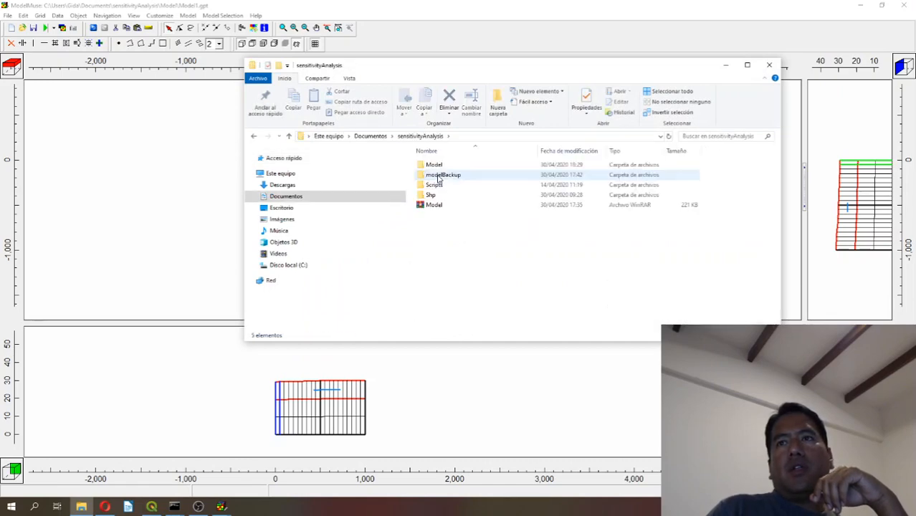
{"action": "double_click", "coordinate": [433, 165]}
{"action": "scroll", "coordinate": [447, 283], "scroll_direction": "down", "scroll_amount": 4}
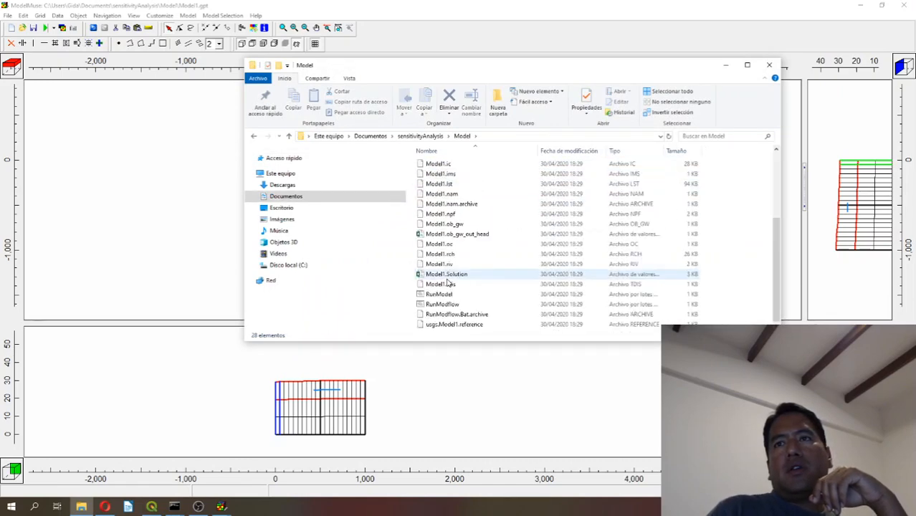
{"action": "left_click", "coordinate": [459, 235]}
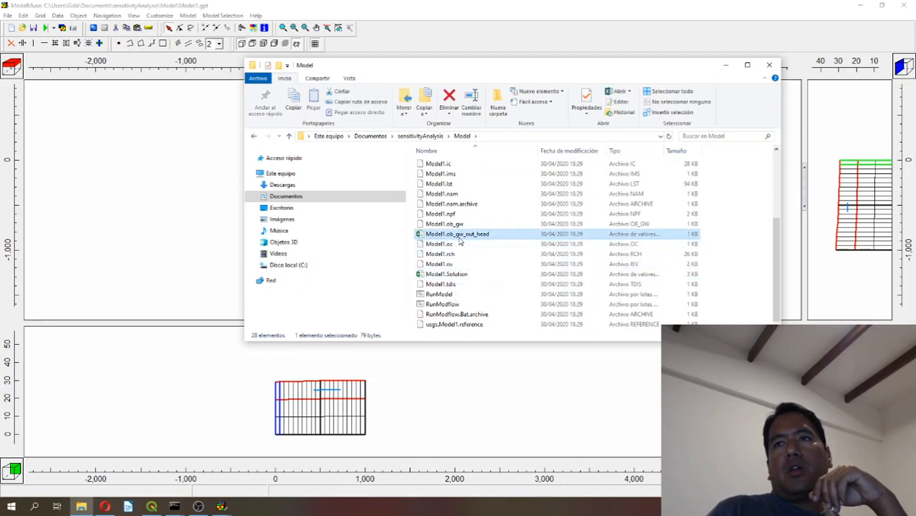
{"action": "right_click", "coordinate": [460, 238]}
{"action": "left_click", "coordinate": [500, 275]}
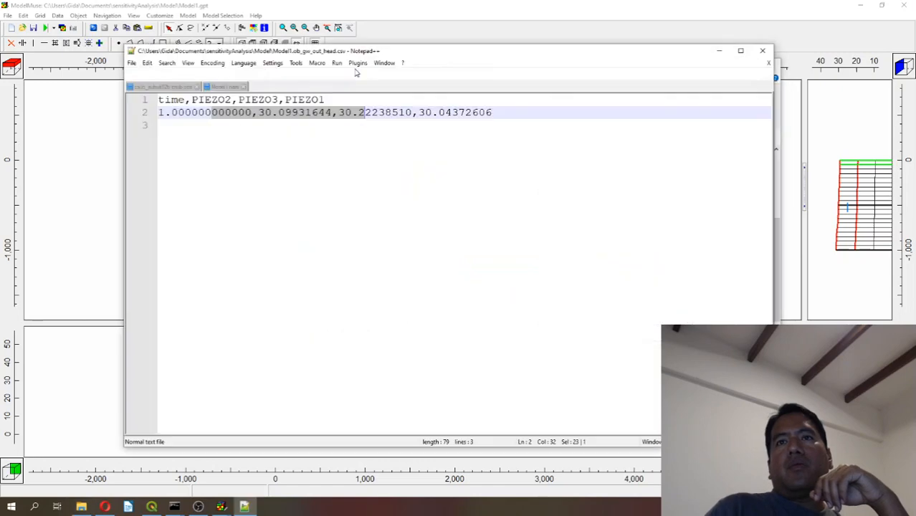
{"action": "left_click", "coordinate": [353, 113]}
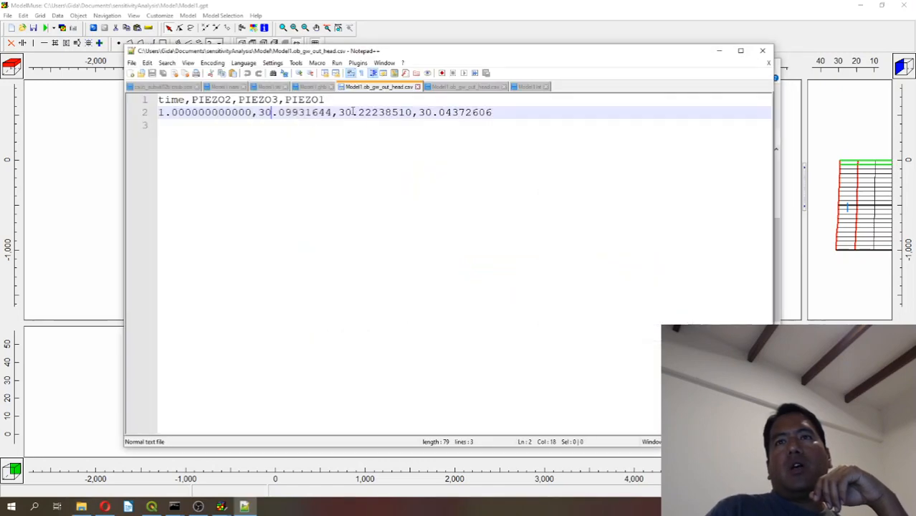
{"action": "left_click", "coordinate": [454, 112]}
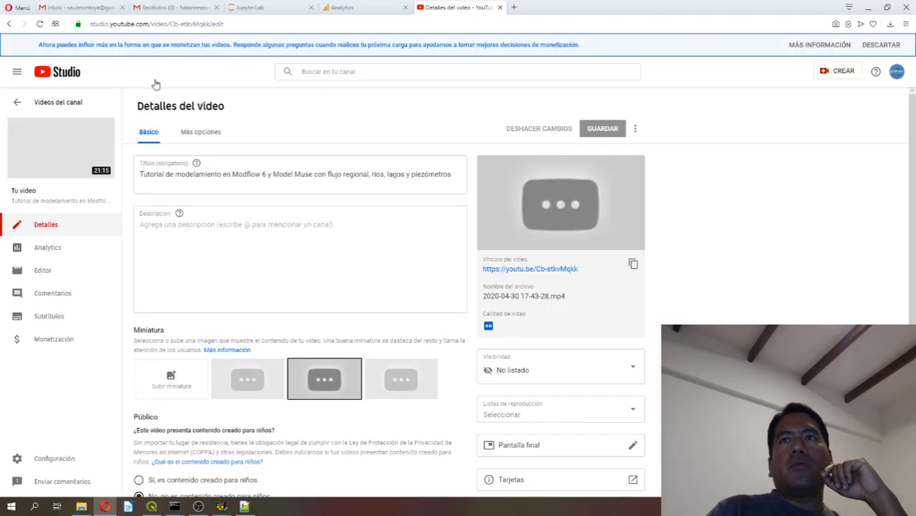
Switch to JupyterLab in the browser and review the sensitivityAnalysis1.ipynb code, from the flopy model loading to the SALib problem bounds and sampling.
{"action": "left_click", "coordinate": [350, 8]}
{"action": "left_click", "coordinate": [297, 8]}
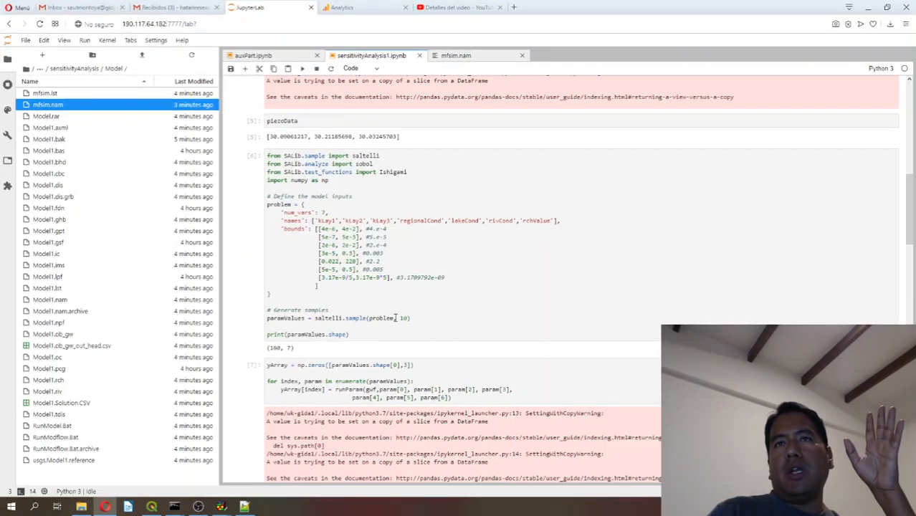
{"action": "scroll", "coordinate": [395, 318], "scroll_direction": "up", "scroll_amount": 5}
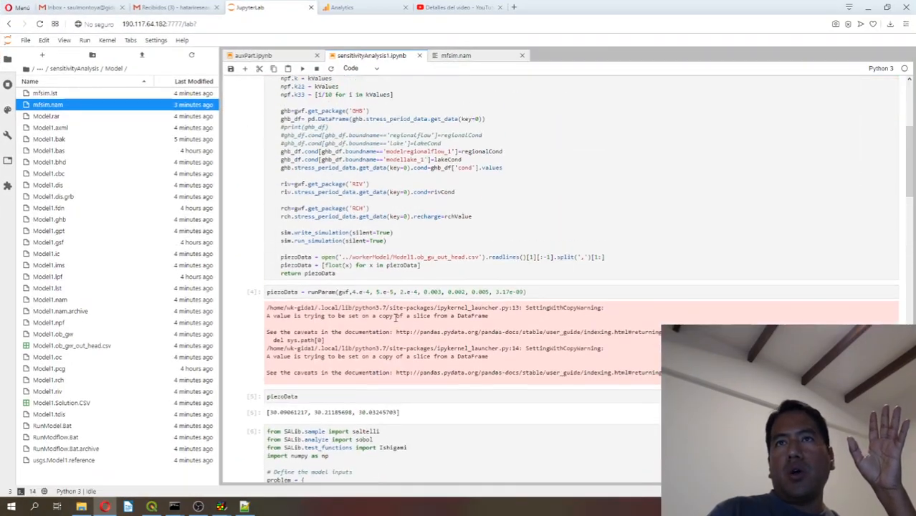
{"action": "scroll", "coordinate": [373, 159], "scroll_direction": "up", "scroll_amount": 5}
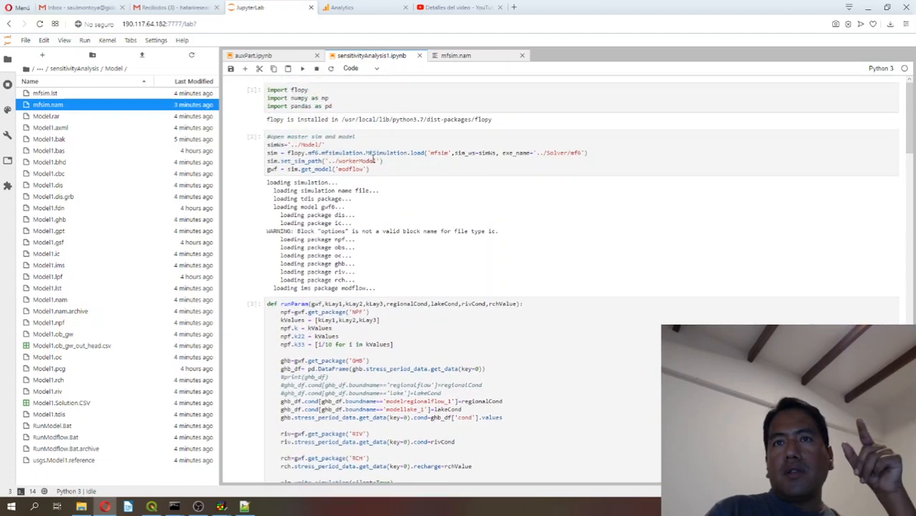
{"action": "scroll", "coordinate": [373, 160], "scroll_direction": "down", "scroll_amount": 15}
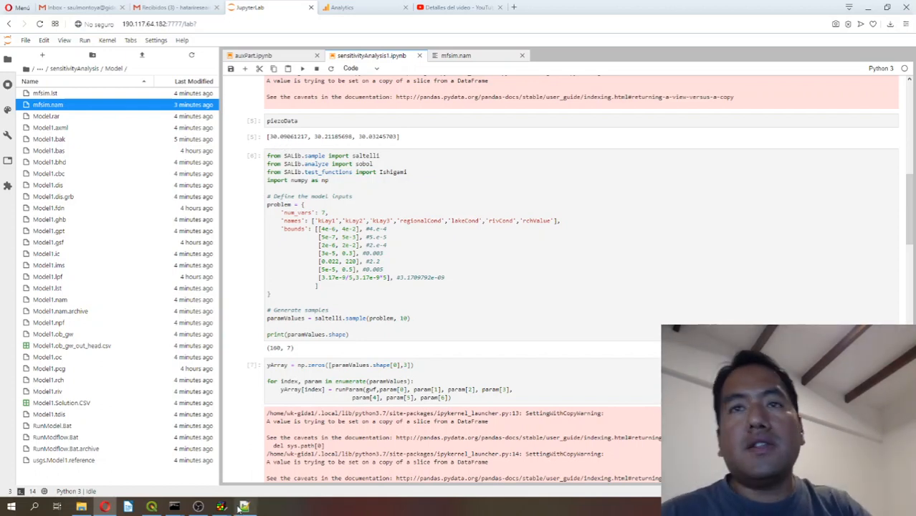
Compare the piezometer heads in Model1.ob_gw_out_head.csv in Notepad++ with the piezoData output of the sensitivityAnalysis1.ipynb notebook.
{"action": "mouse_move", "coordinate": [240, 507]}
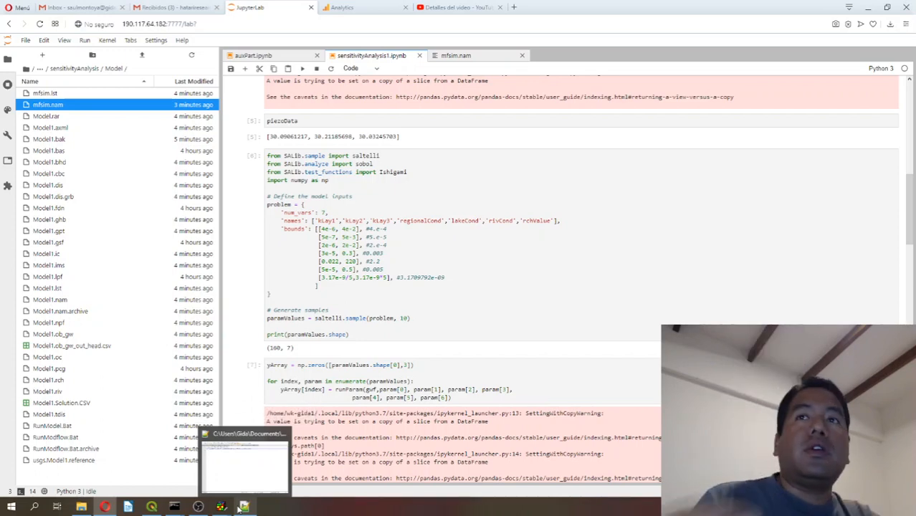
{"action": "left_click", "coordinate": [239, 507]}
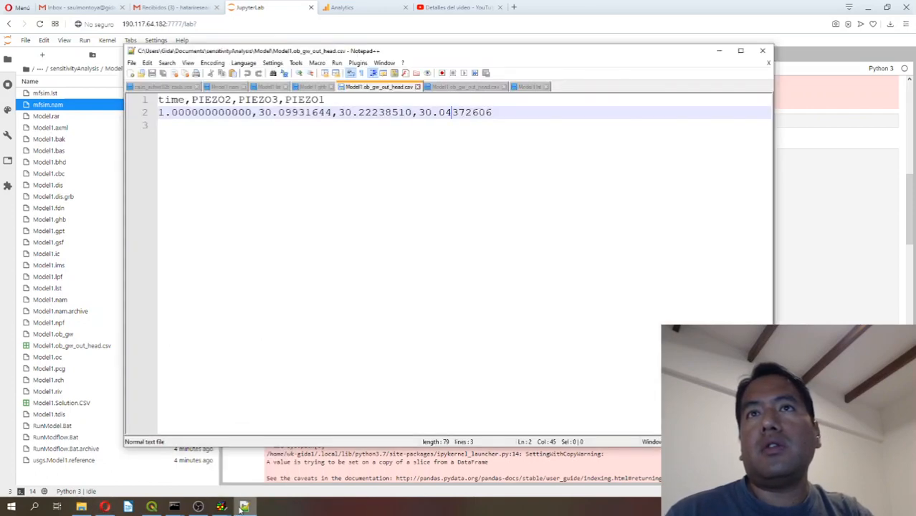
{"action": "left_click", "coordinate": [243, 507]}
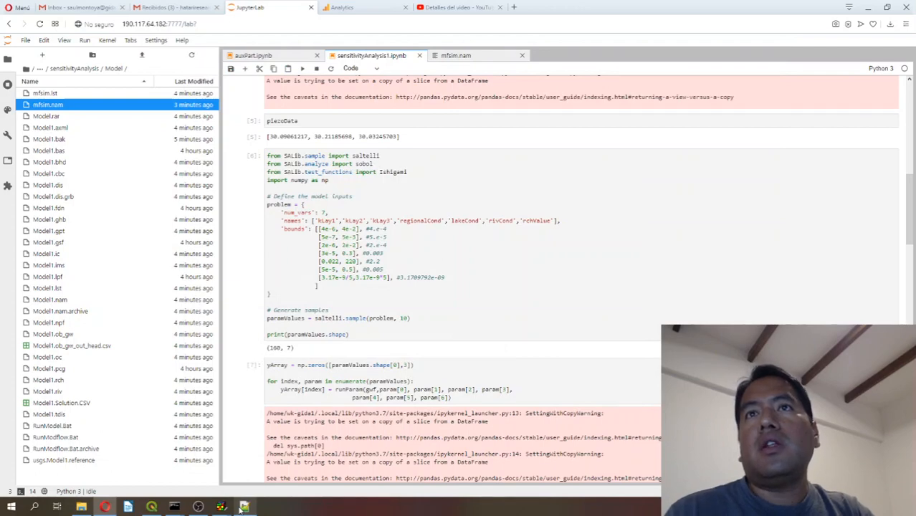
{"action": "left_click", "coordinate": [244, 507]}
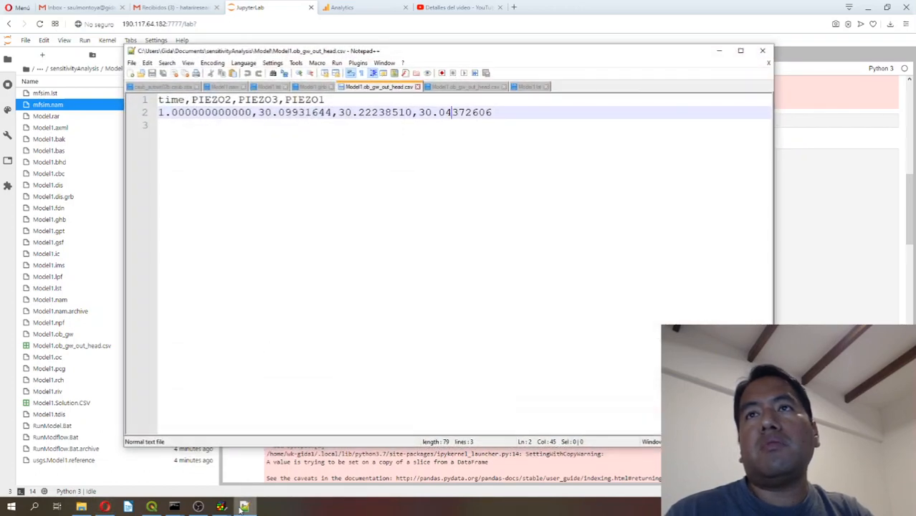
{"action": "left_click", "coordinate": [243, 506]}
{"action": "left_click", "coordinate": [244, 507]}
{"action": "left_click", "coordinate": [243, 507]}
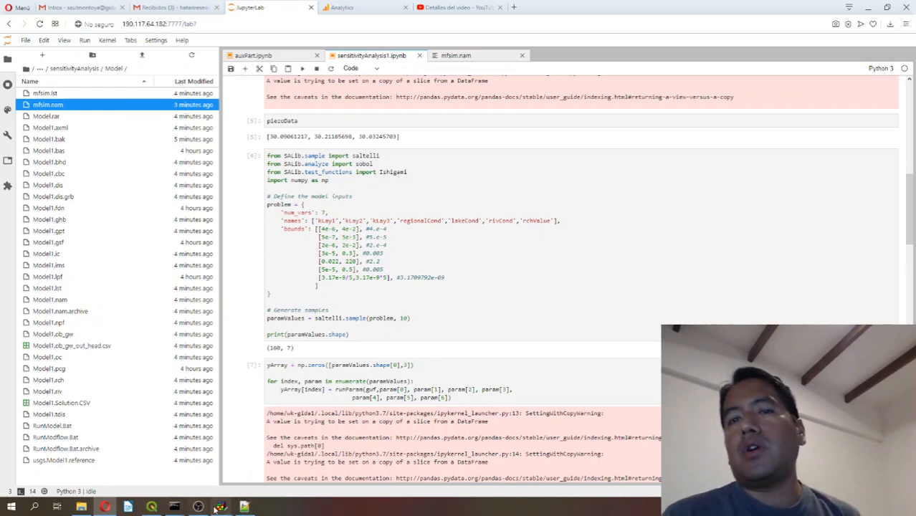
Switch to the Model1.gpt project in ModelMuse, import the Period 1, Step 1 head results as a contour grid, and inspect the contours around the piezometers.
{"action": "mouse_move", "coordinate": [221, 508]}
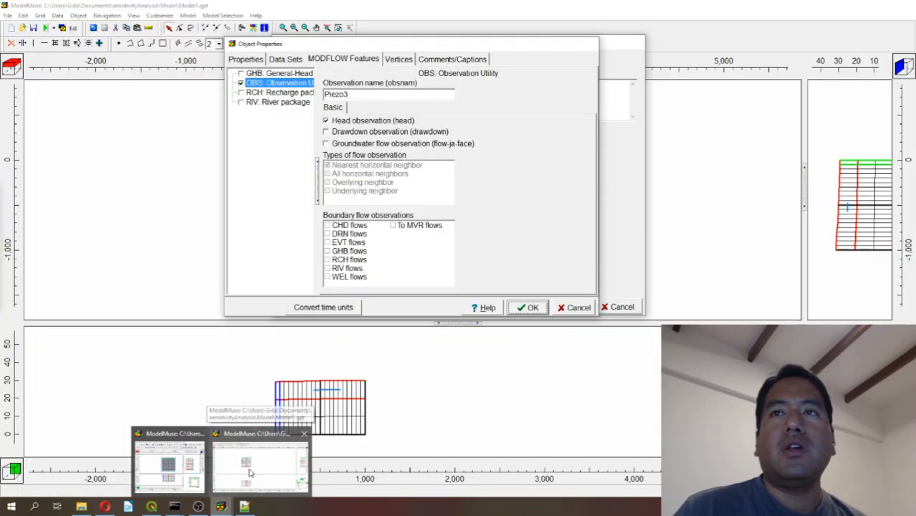
{"action": "left_click", "coordinate": [251, 473]}
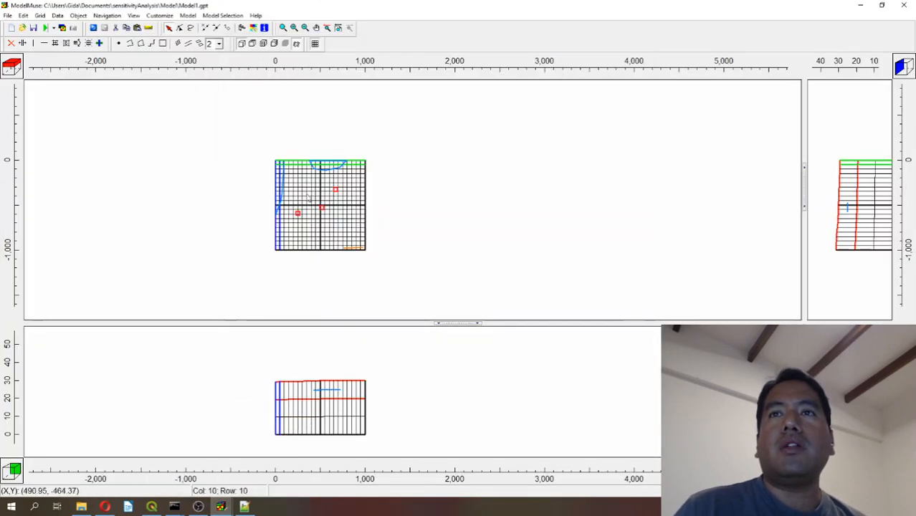
{"action": "left_click", "coordinate": [73, 28]}
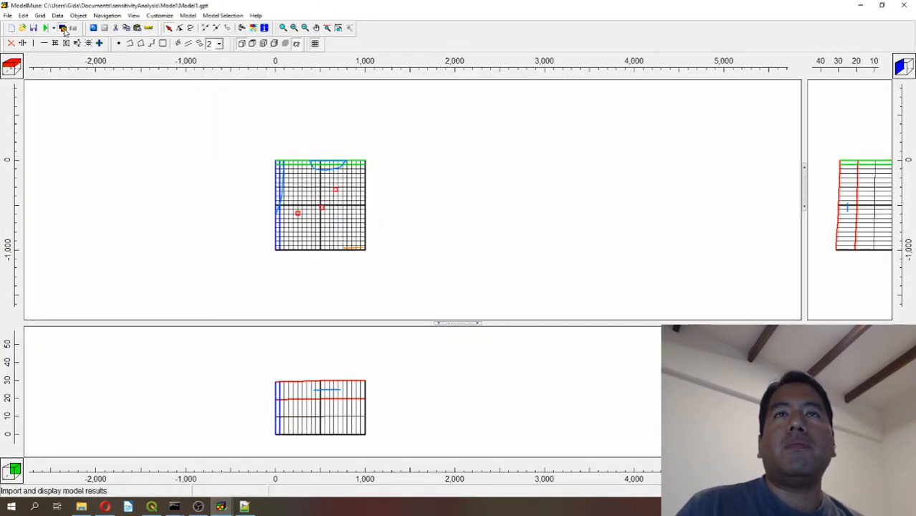
{"action": "double_click", "coordinate": [399, 152]}
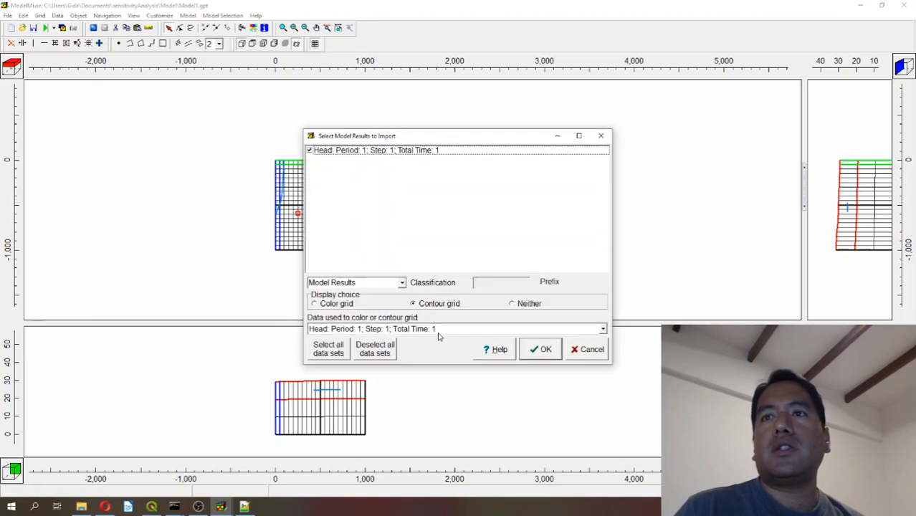
{"action": "left_click", "coordinate": [537, 349]}
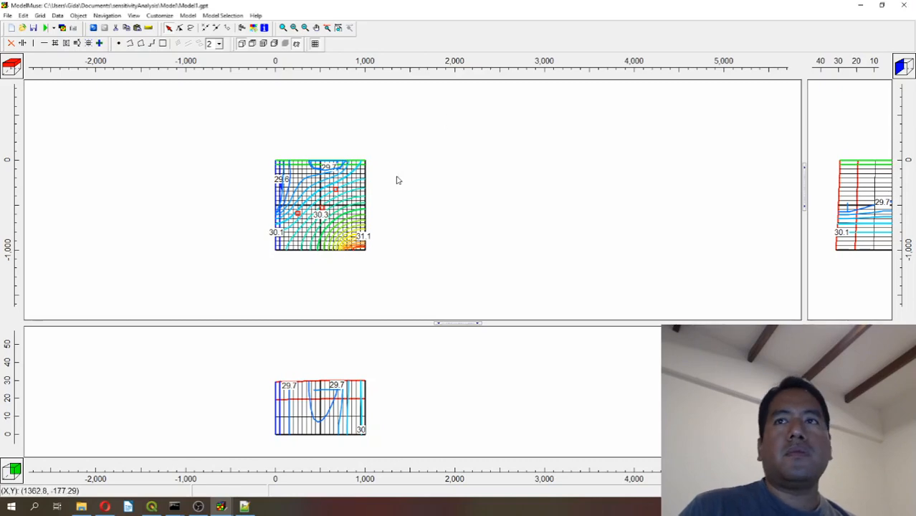
{"action": "scroll", "coordinate": [369, 205], "scroll_direction": "up", "scroll_amount": 5}
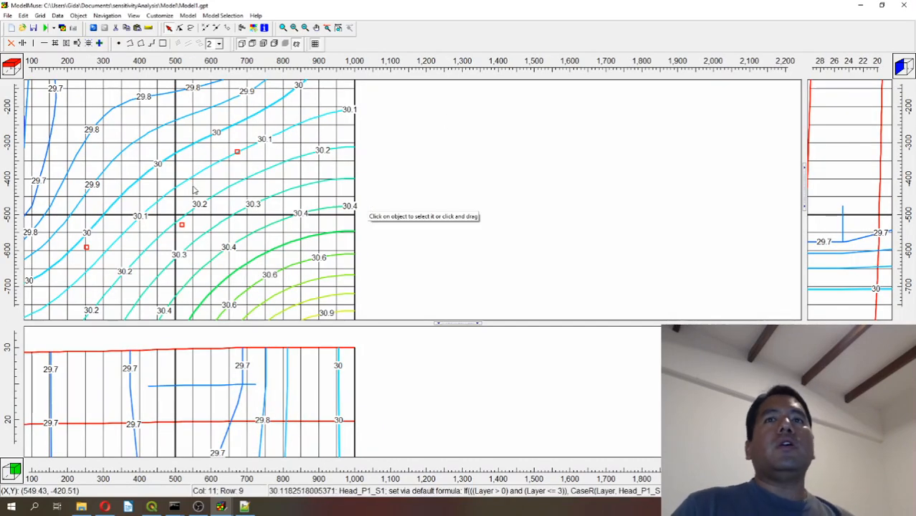
{"action": "scroll", "coordinate": [193, 189], "scroll_direction": "down", "scroll_amount": 5}
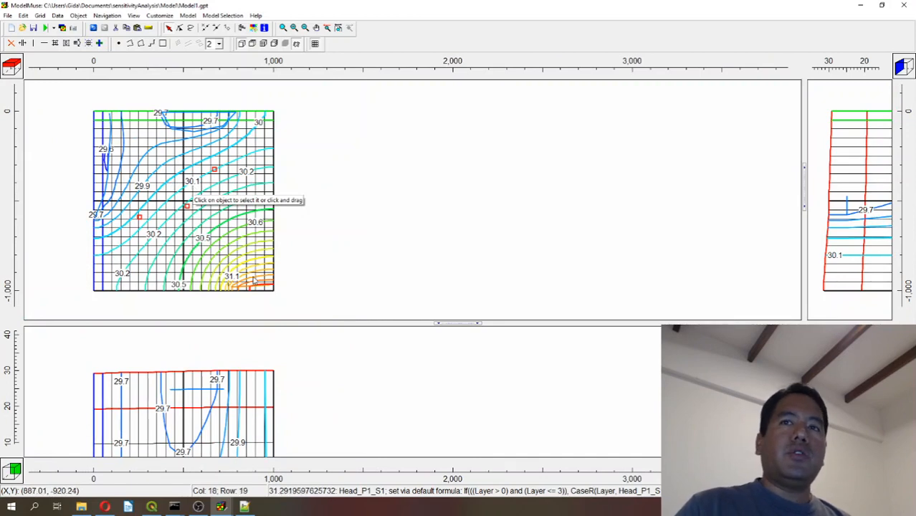